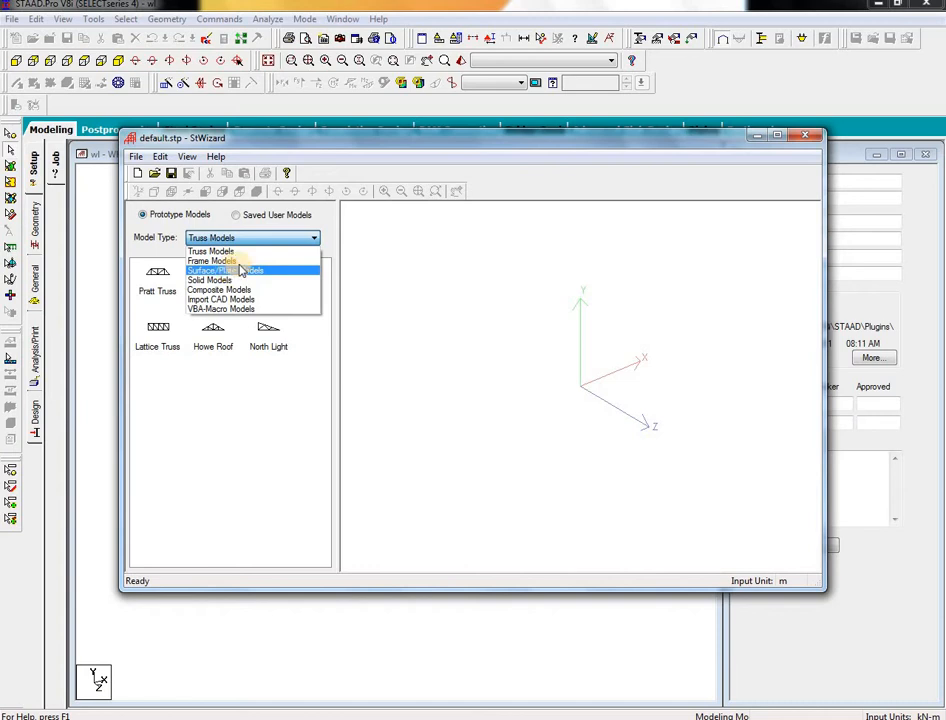
Step: Create a Bay Frame prototype from the frame models with its height set to 18 m, keeping the other default dimensions and bays
{"action": "left_click", "coordinate": [222, 260]}
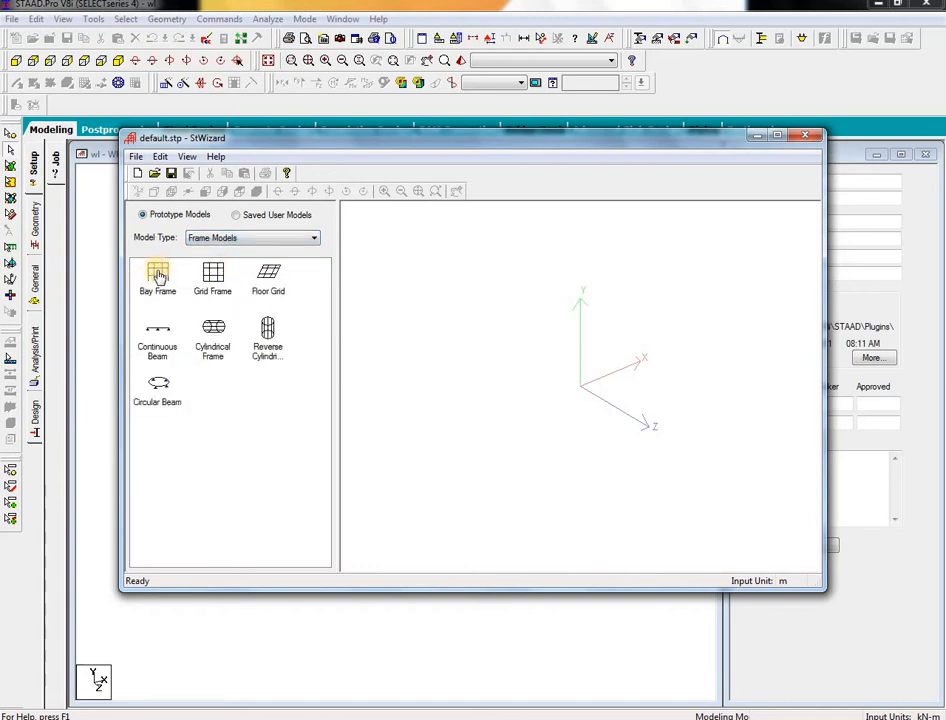
{"action": "left_click_drag", "start_coordinate": [160, 287], "coordinate": [543, 348]}
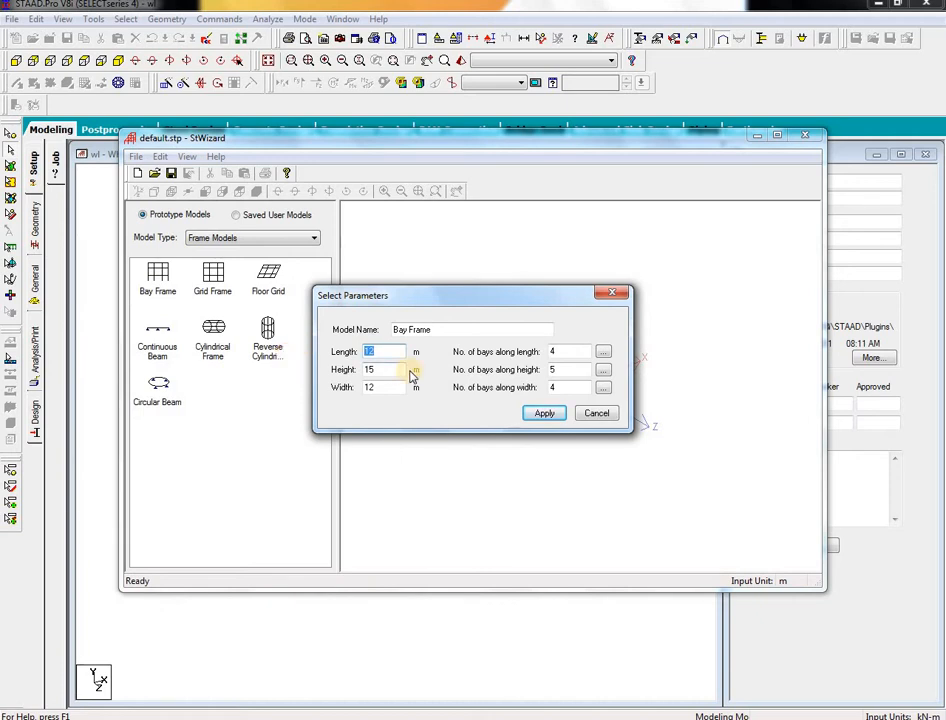
{"action": "key", "text": "Tab"}
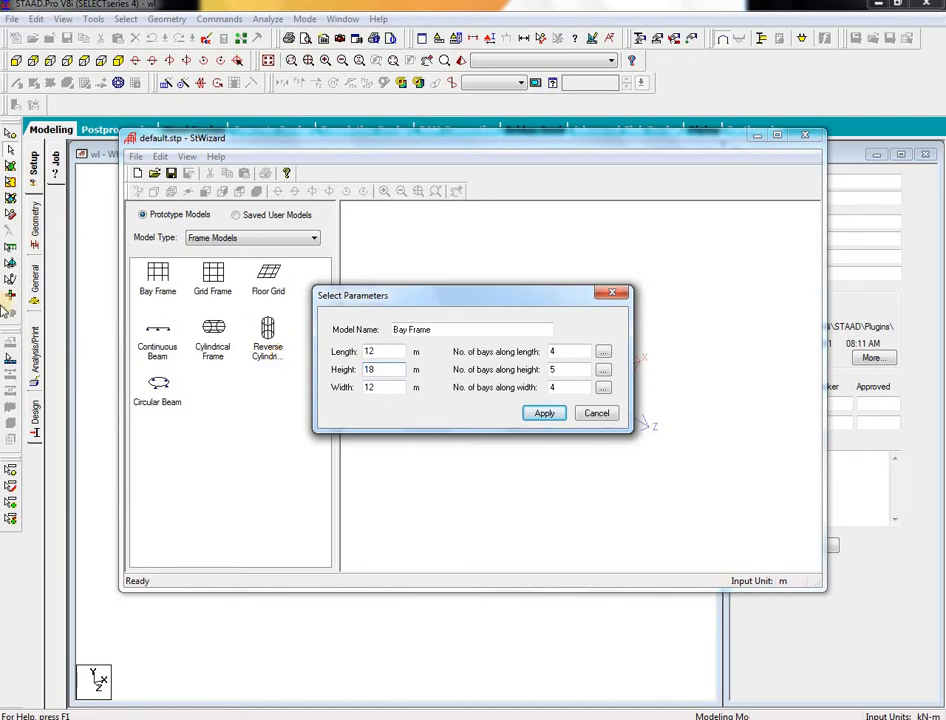
{"action": "left_click", "coordinate": [542, 414]}
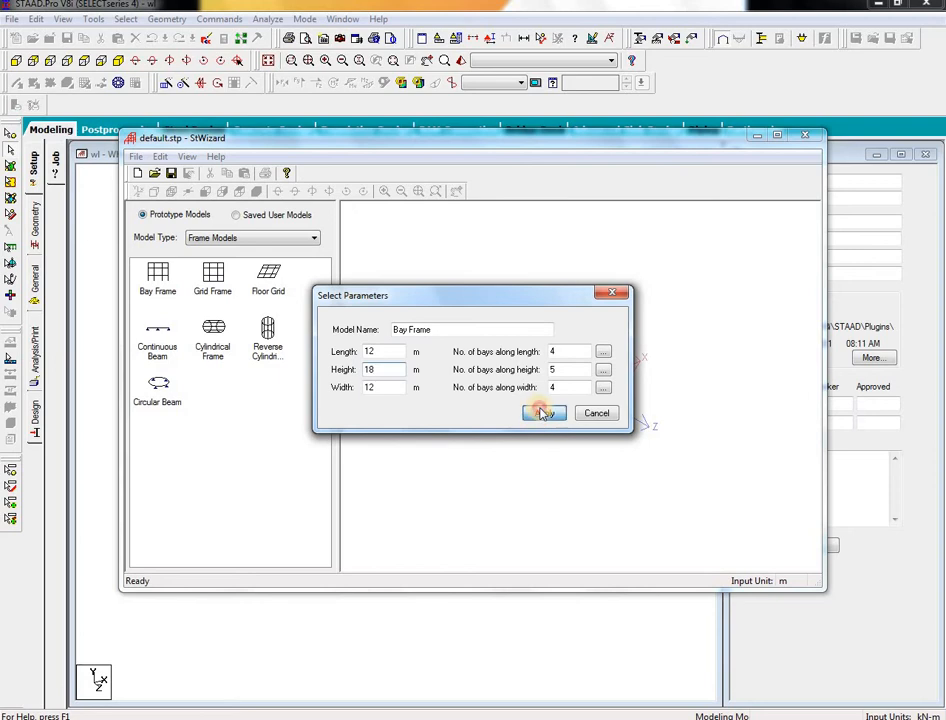
{"action": "left_click_drag", "start_coordinate": [505, 433], "coordinate": [458, 360]}
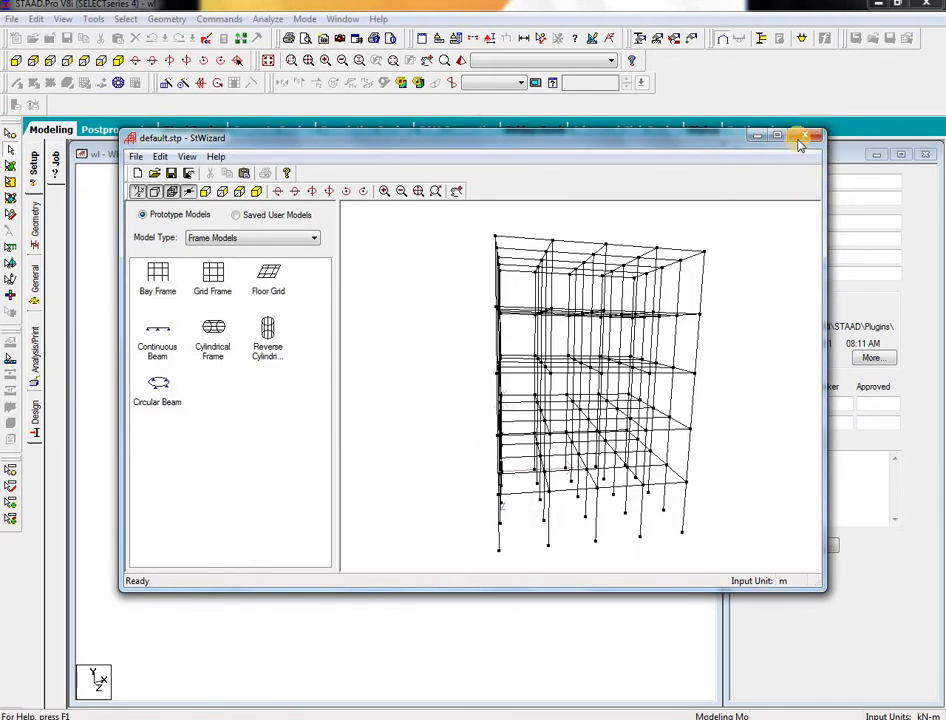
Step: Close the structure wizard and merge the bay frame into the model at X, Y and Z offsets of 0 m
{"action": "left_click", "coordinate": [805, 136]}
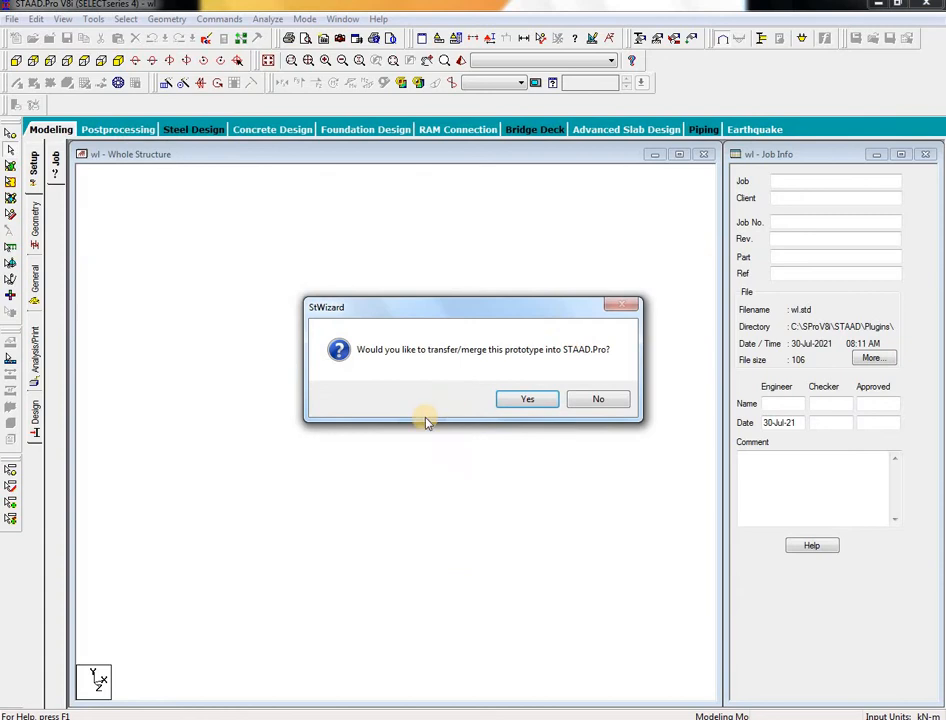
{"action": "left_click", "coordinate": [545, 401]}
{"action": "left_click", "coordinate": [394, 354]}
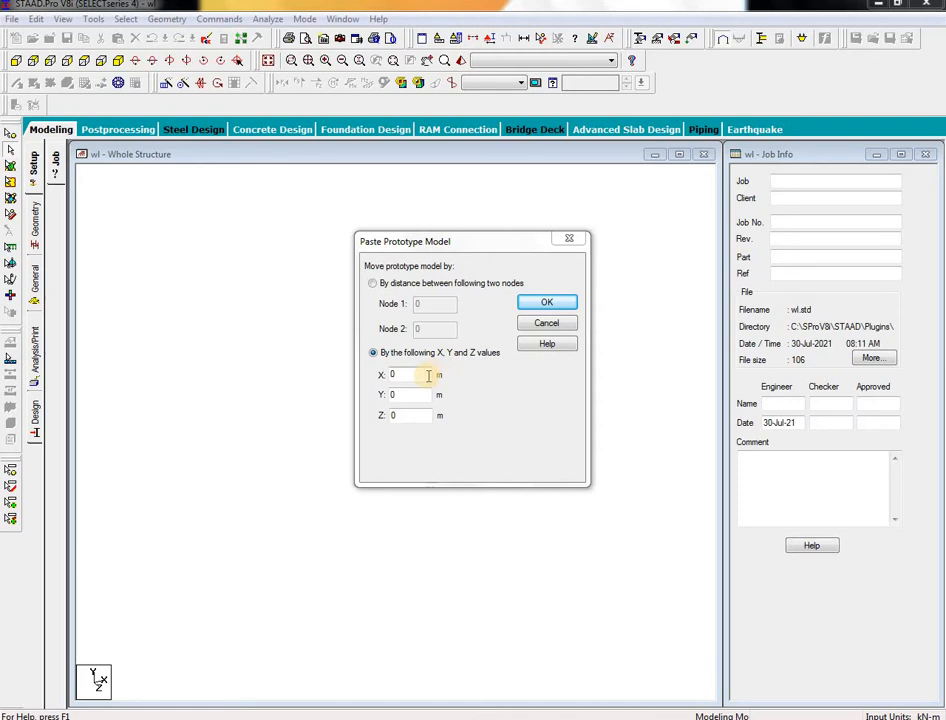
{"action": "left_click", "coordinate": [547, 303]}
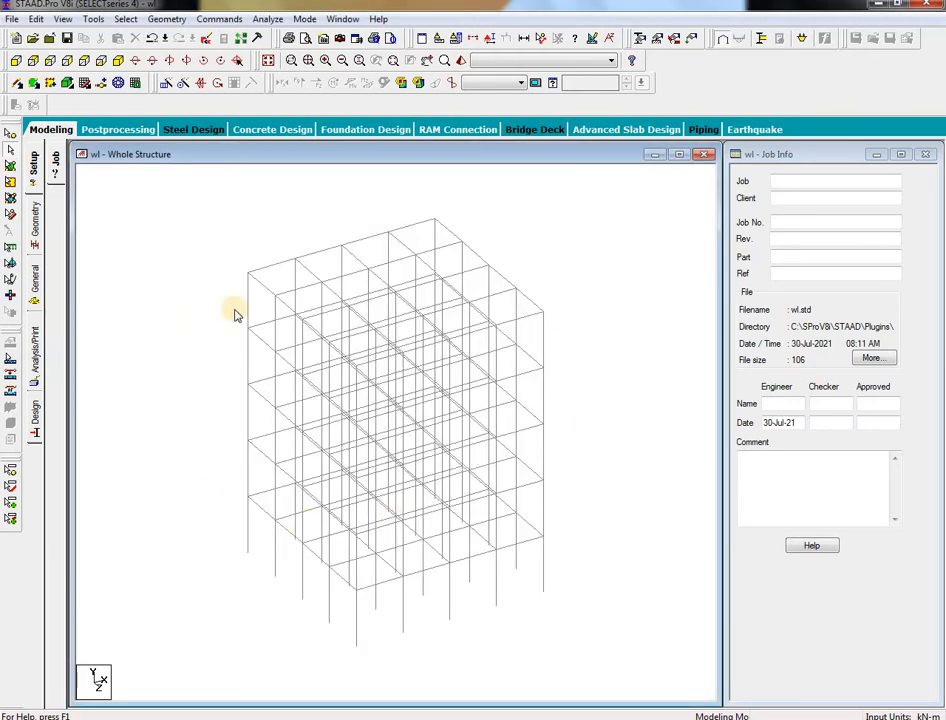
Step: Define a rectangular concrete section property with YD 0.4 m and ZD 0.4 m
{"action": "left_click", "coordinate": [33, 220]}
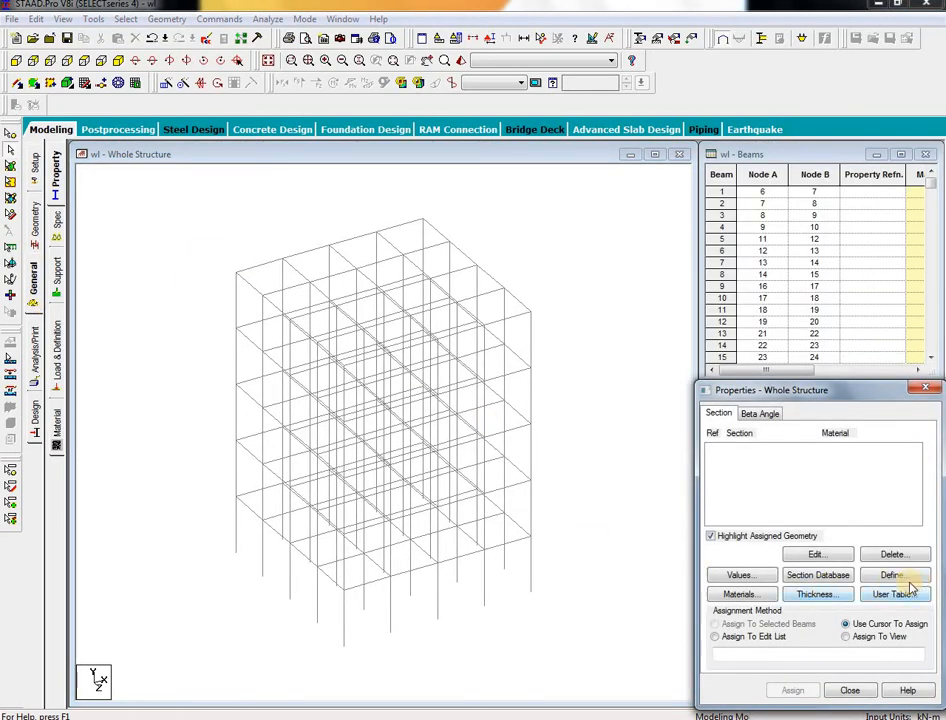
{"action": "left_click", "coordinate": [905, 578]}
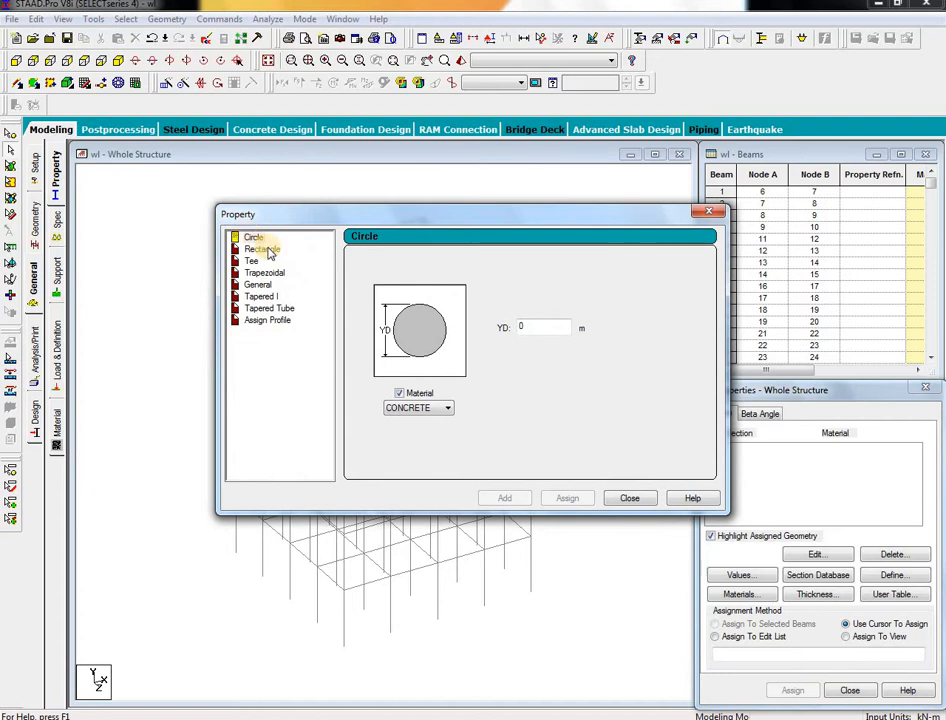
{"action": "left_click", "coordinate": [266, 250]}
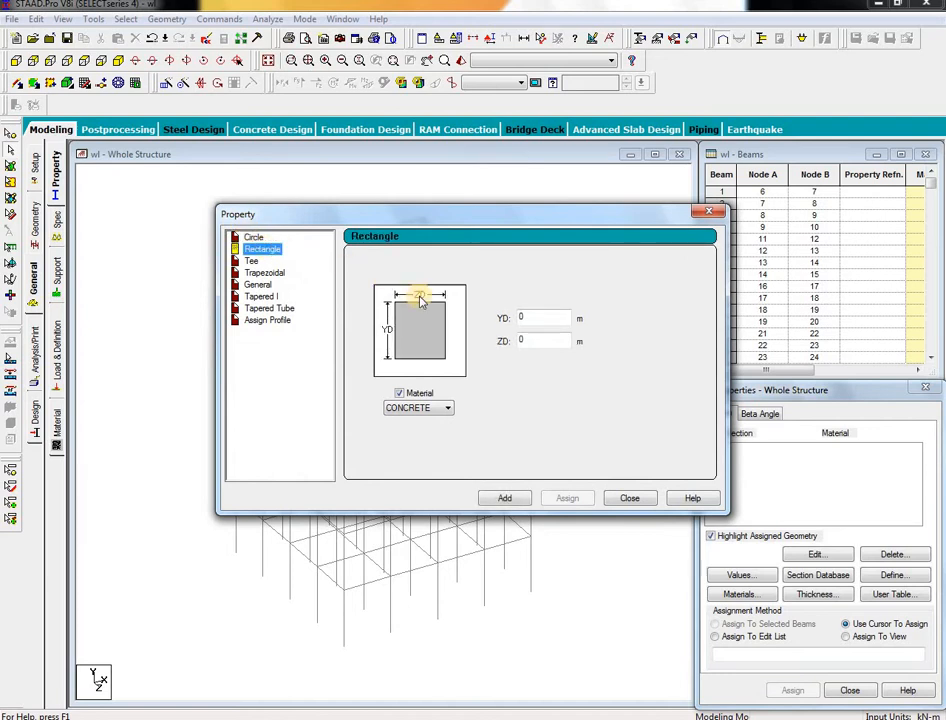
{"action": "left_click", "coordinate": [561, 315]}
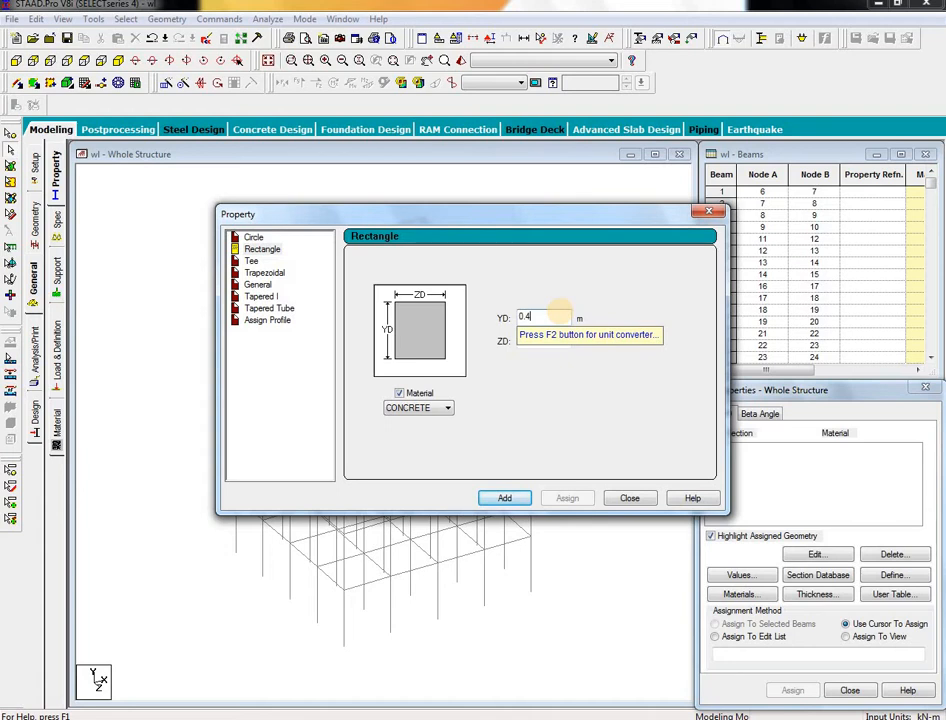
{"action": "left_click", "coordinate": [536, 340]}
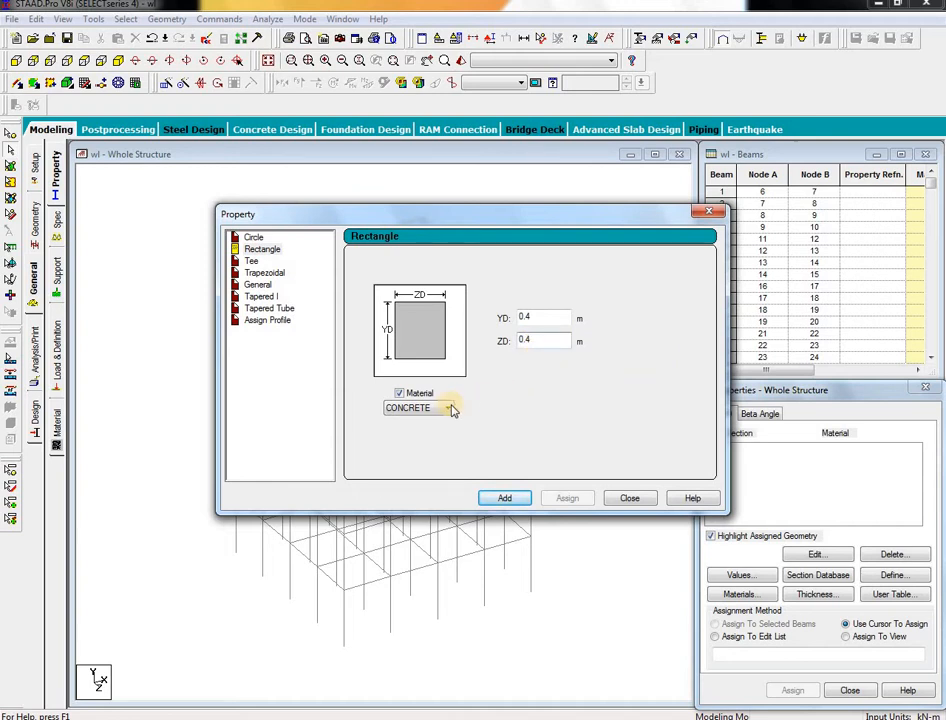
{"action": "left_click", "coordinate": [508, 498]}
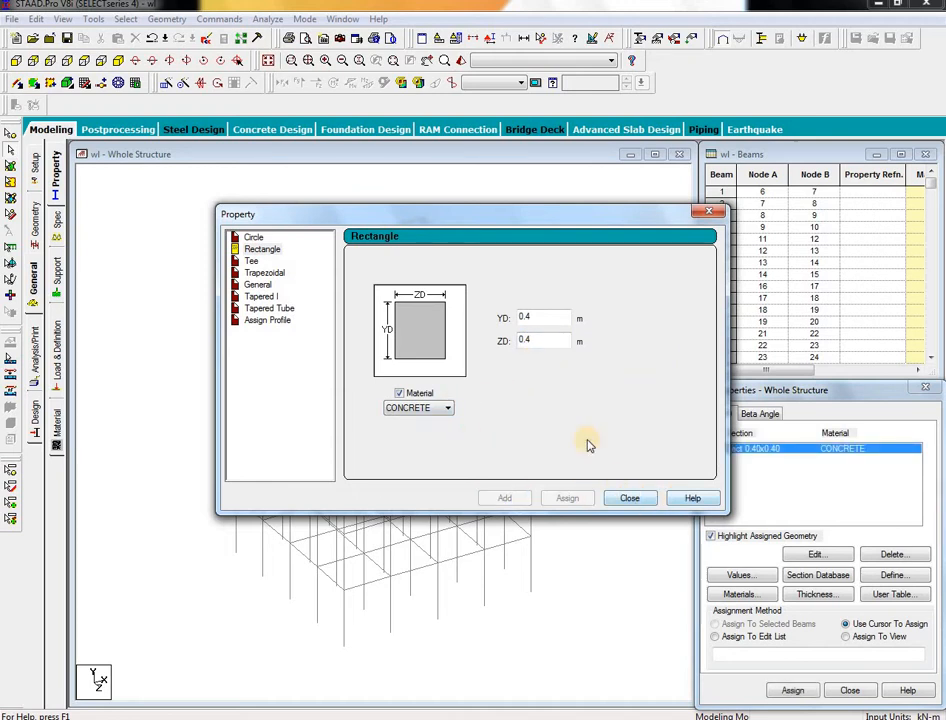
Step: Add a second rectangular concrete section with YD 0.3 m and ZD 0.3 m, and finish defining properties
{"action": "left_click", "coordinate": [547, 316]}
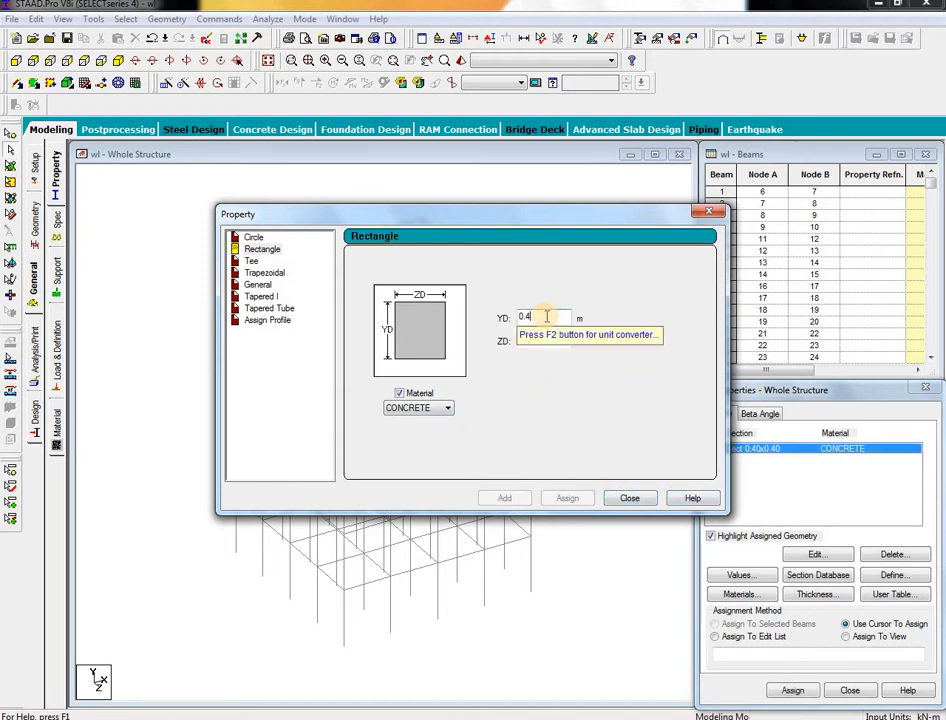
{"action": "key", "text": "BackSpace"}
{"action": "type", "text": "3"}
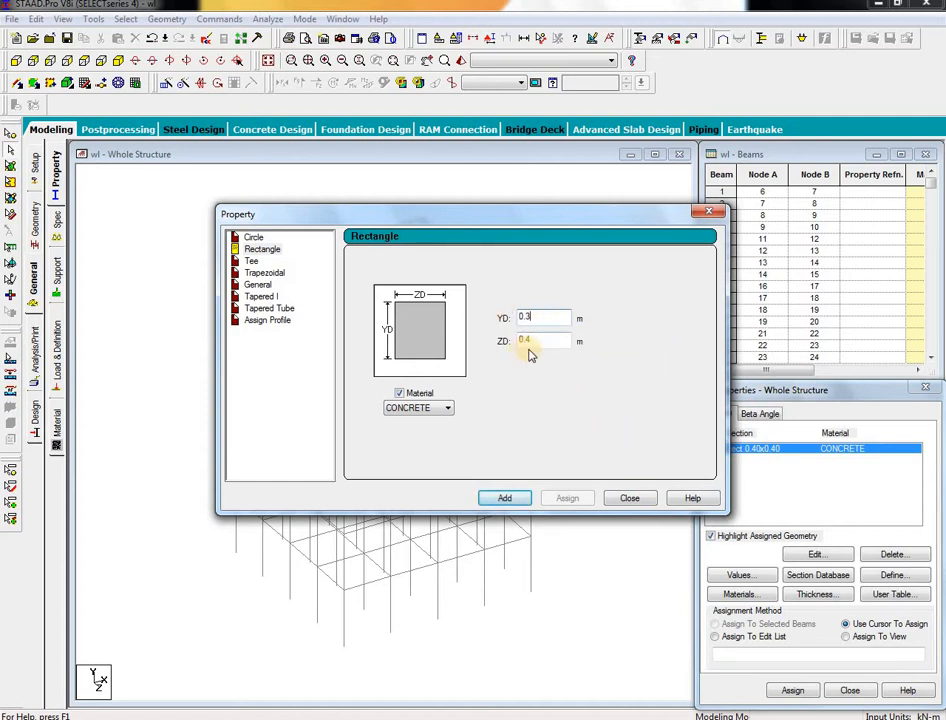
{"action": "left_click", "coordinate": [536, 342]}
{"action": "key", "text": "BackSpace"}
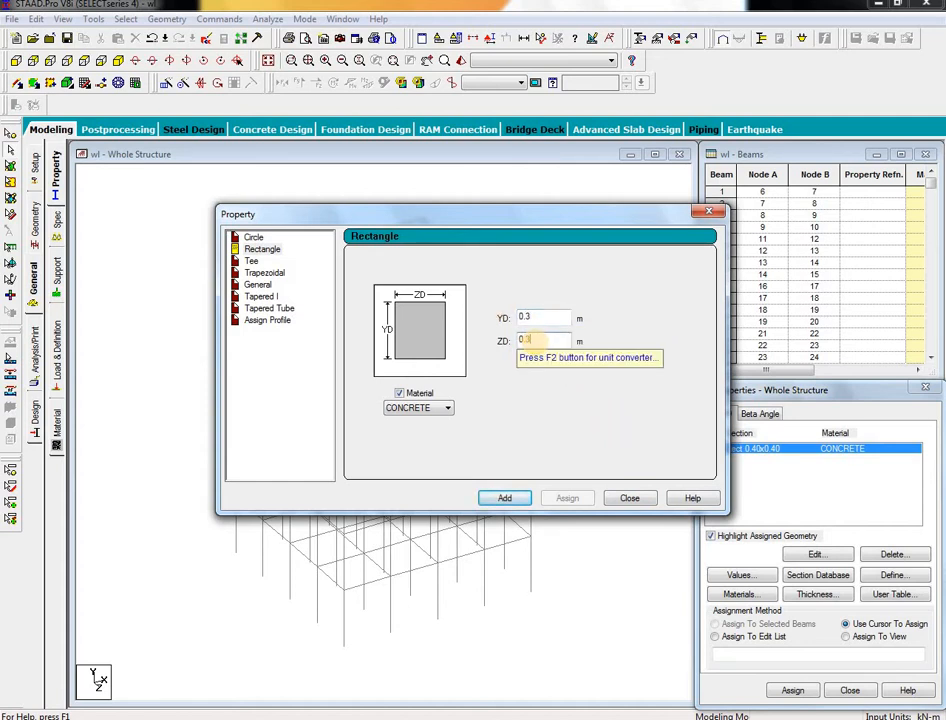
{"action": "type", "text": "3"}
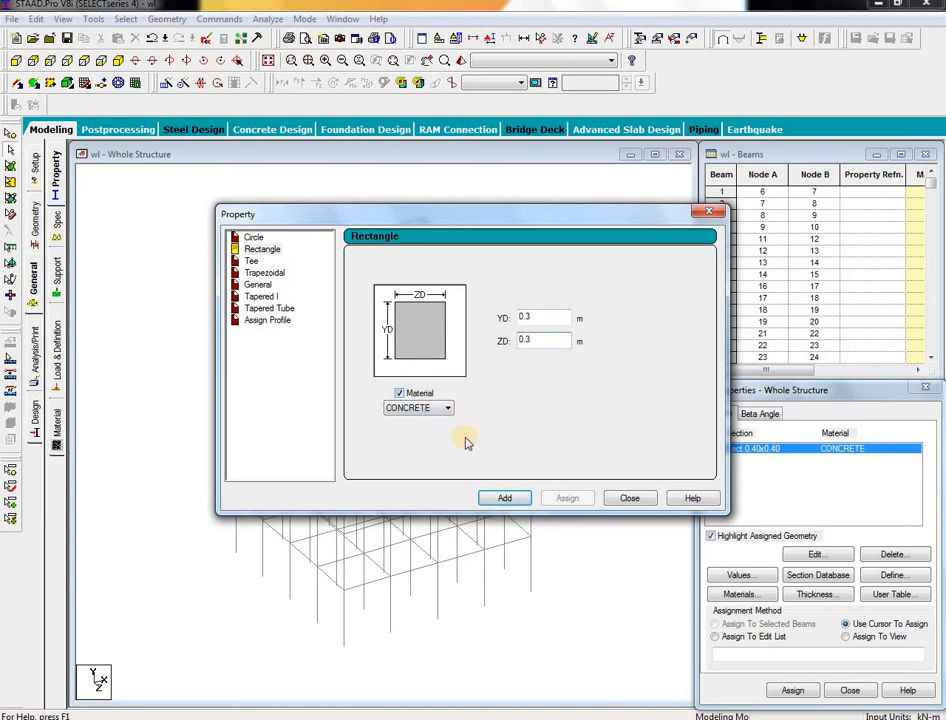
{"action": "left_click", "coordinate": [510, 499]}
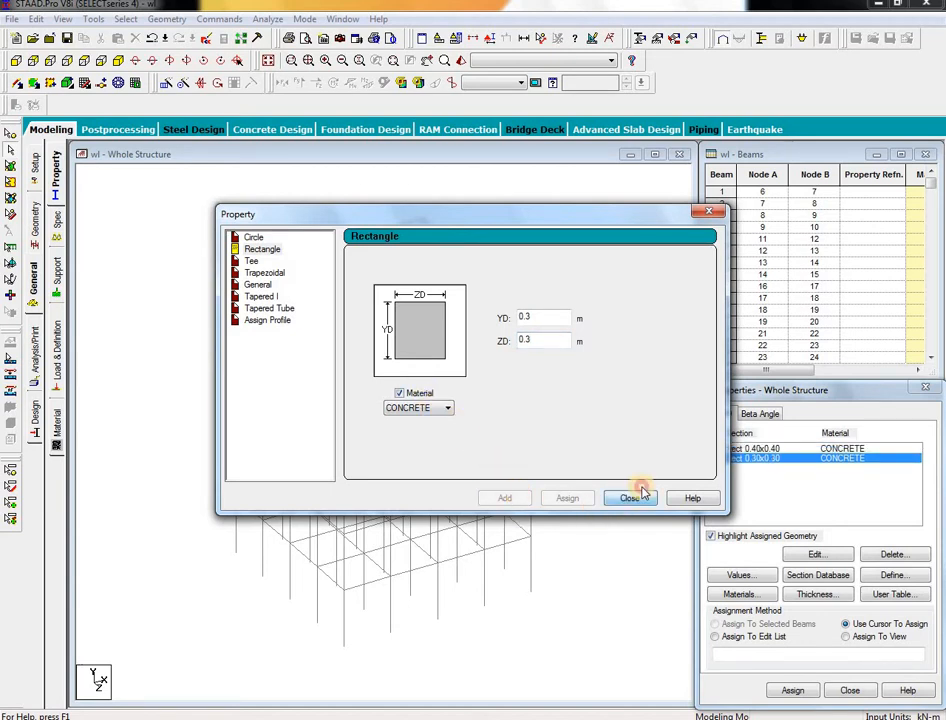
{"action": "left_click", "coordinate": [636, 497]}
Step: Assign the Rect 0.40x0.40 section to all members parallel to the Y axis
{"action": "left_click", "coordinate": [775, 448]}
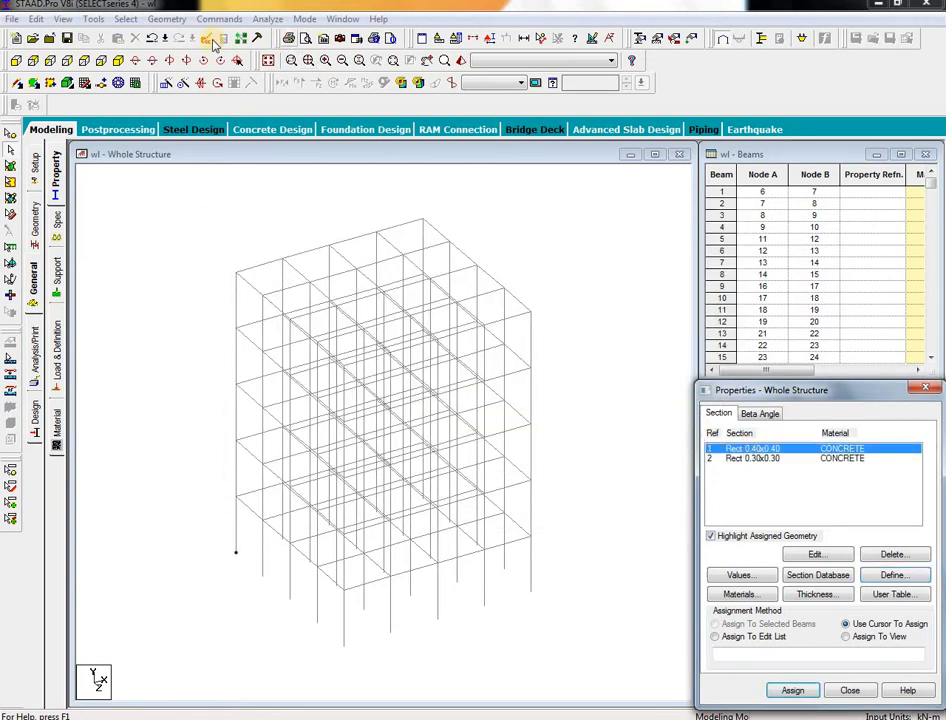
{"action": "left_click", "coordinate": [130, 19]}
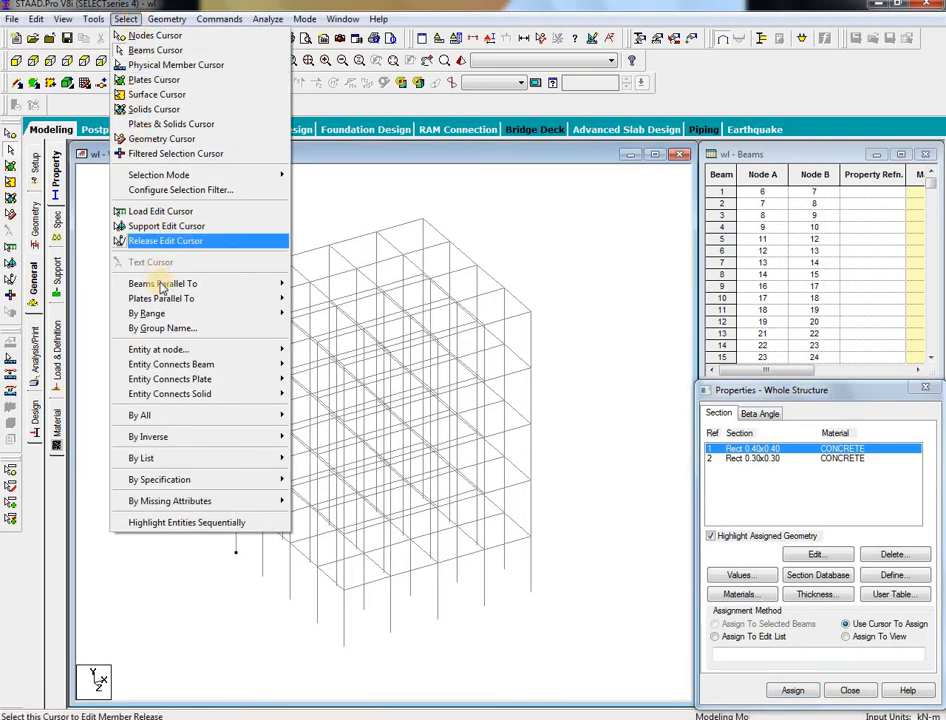
{"action": "mouse_move", "coordinate": [188, 285]}
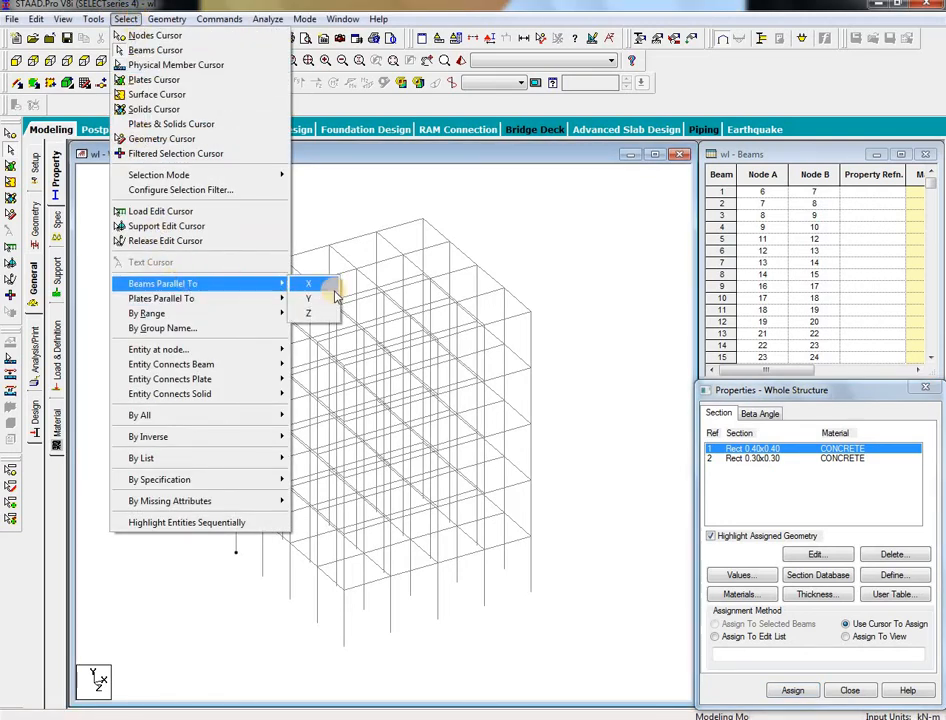
{"action": "left_click", "coordinate": [322, 299]}
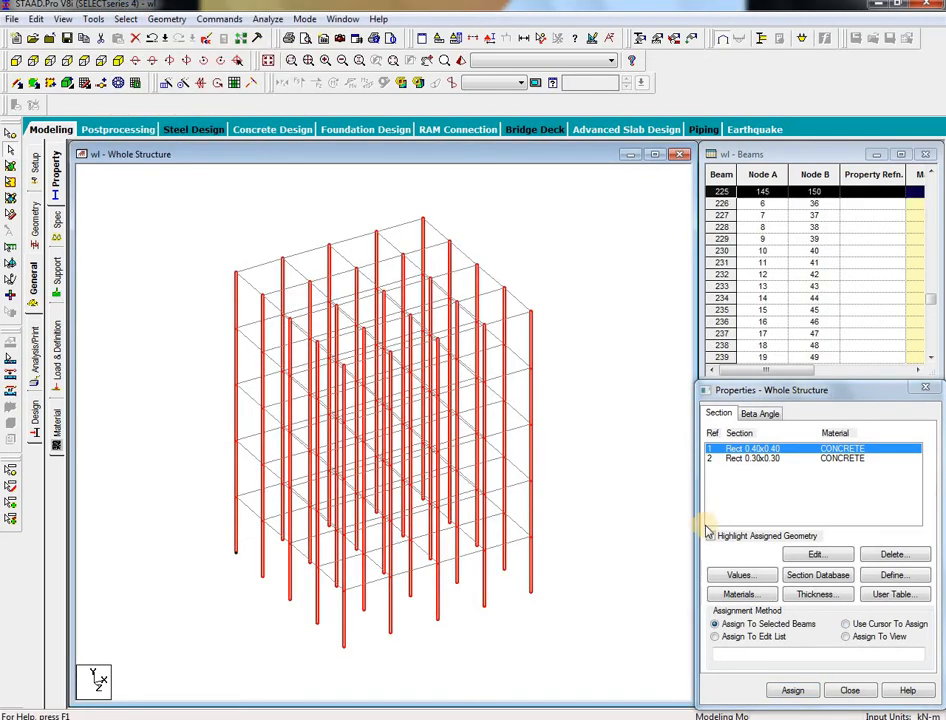
{"action": "left_click", "coordinate": [790, 689]}
{"action": "left_click", "coordinate": [828, 584]}
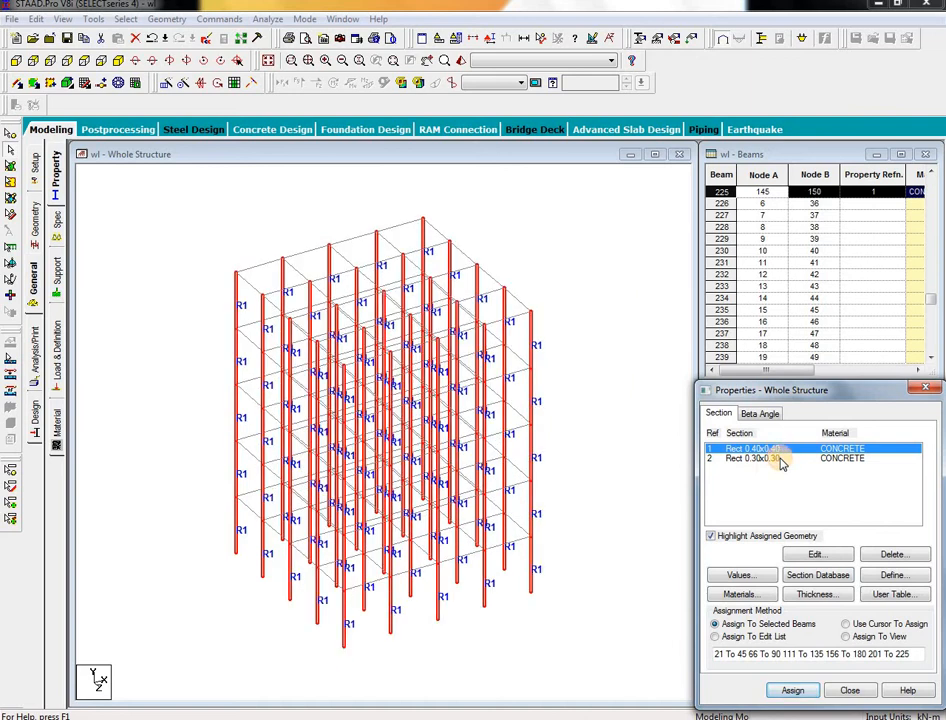
Step: Assign the Rect 0.30x0.30 section to all beams parallel to the X and Z axes, and clear the selection
{"action": "left_click", "coordinate": [762, 459]}
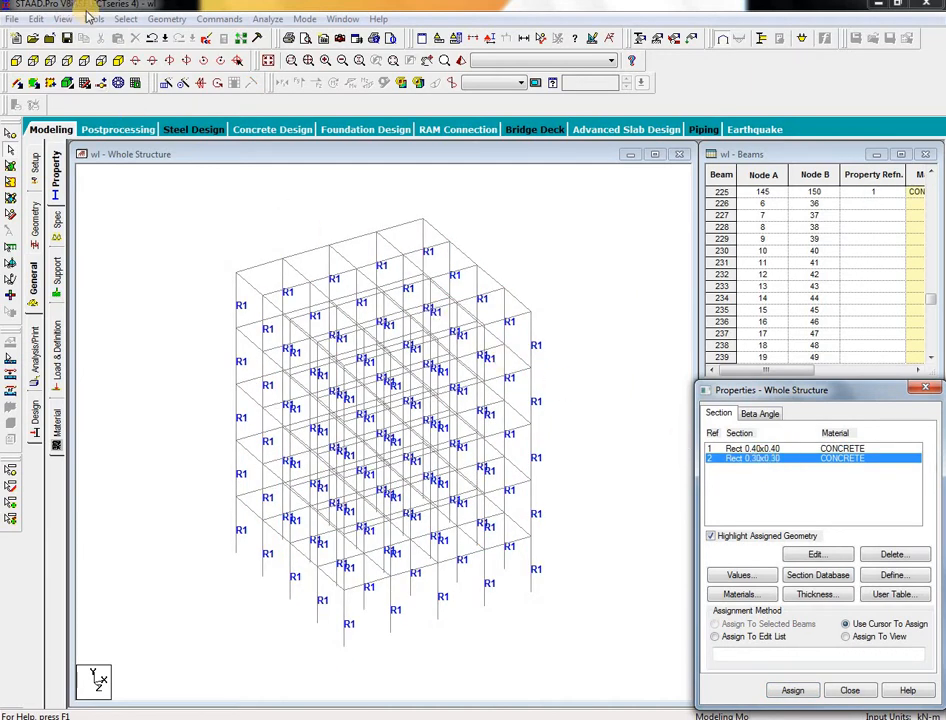
{"action": "left_click", "coordinate": [122, 19]}
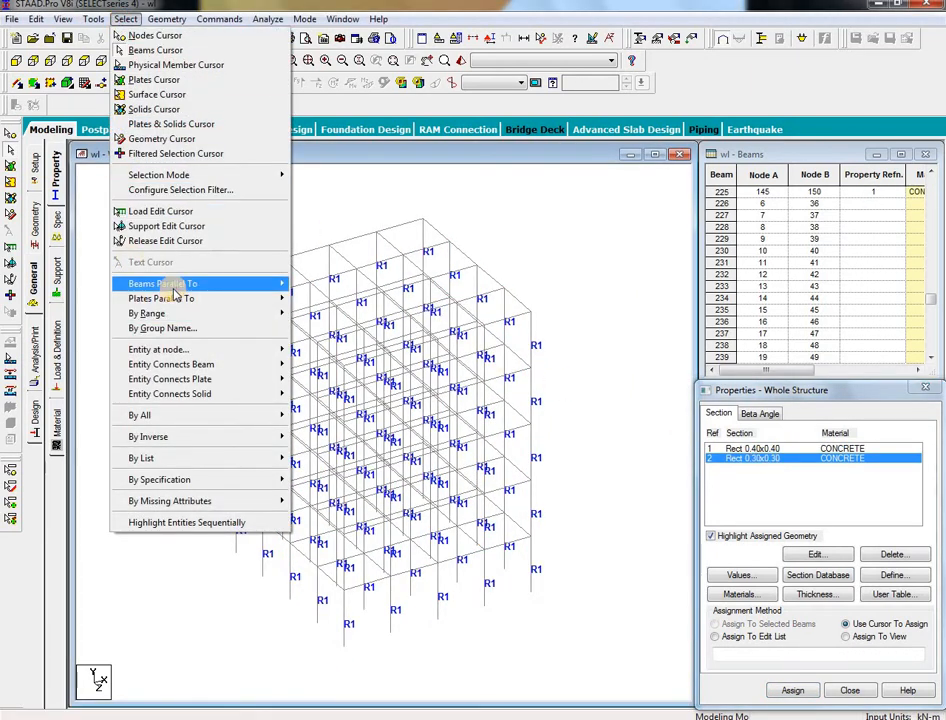
{"action": "mouse_move", "coordinate": [239, 283]}
{"action": "left_click", "coordinate": [333, 283]}
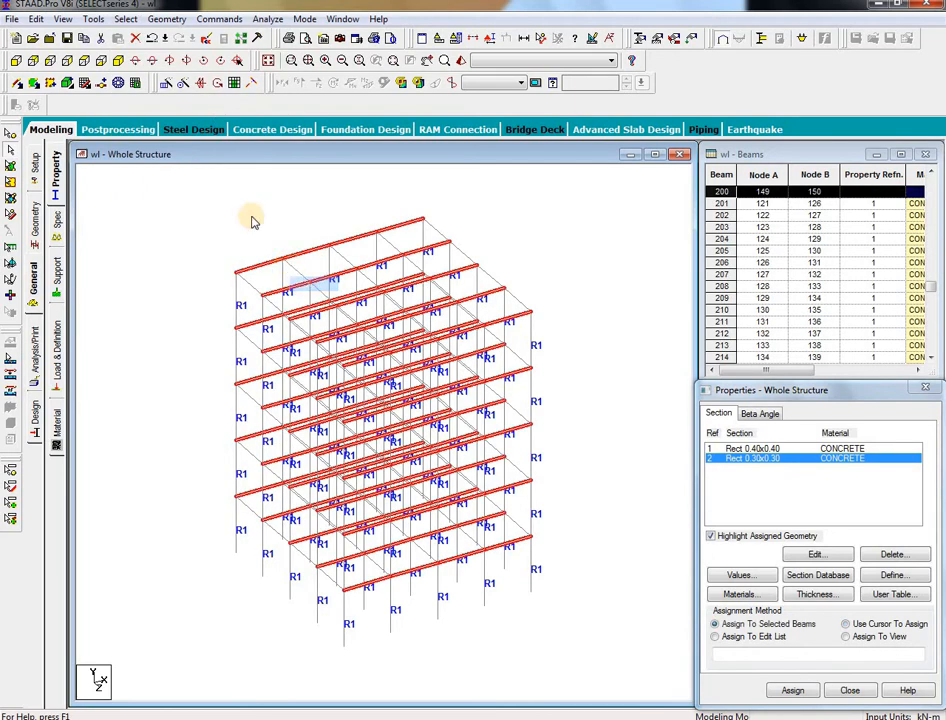
{"action": "left_click", "coordinate": [125, 19]}
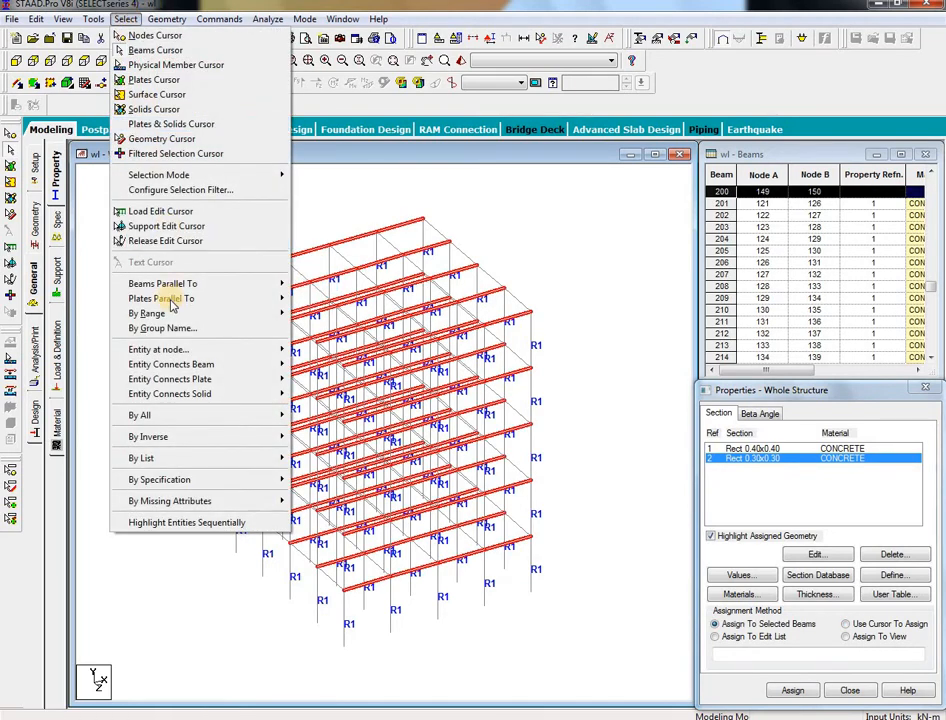
{"action": "mouse_move", "coordinate": [249, 283]}
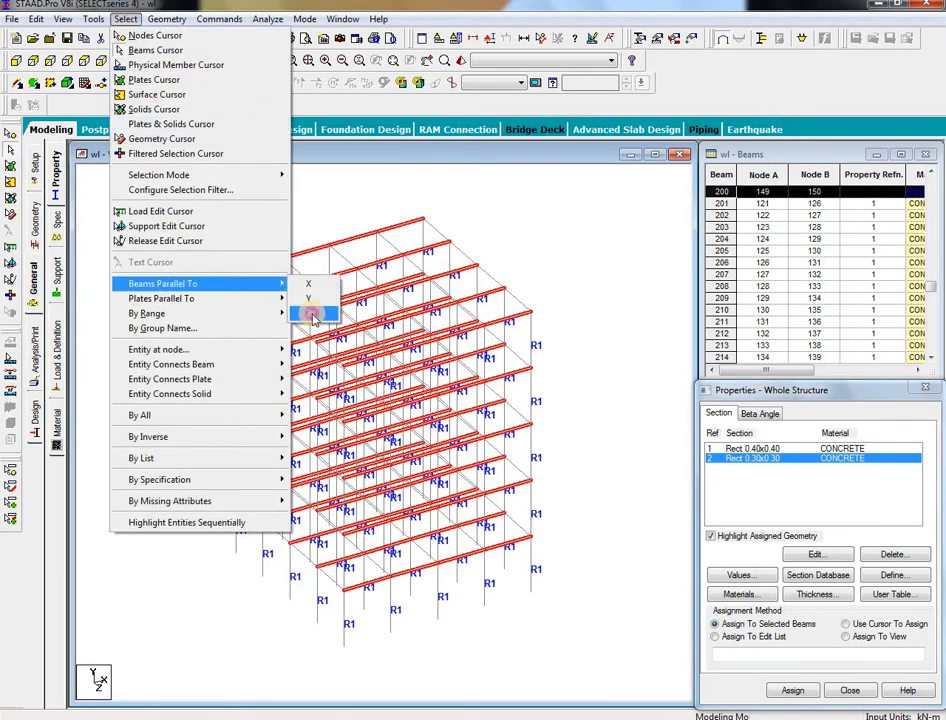
{"action": "left_click", "coordinate": [312, 314]}
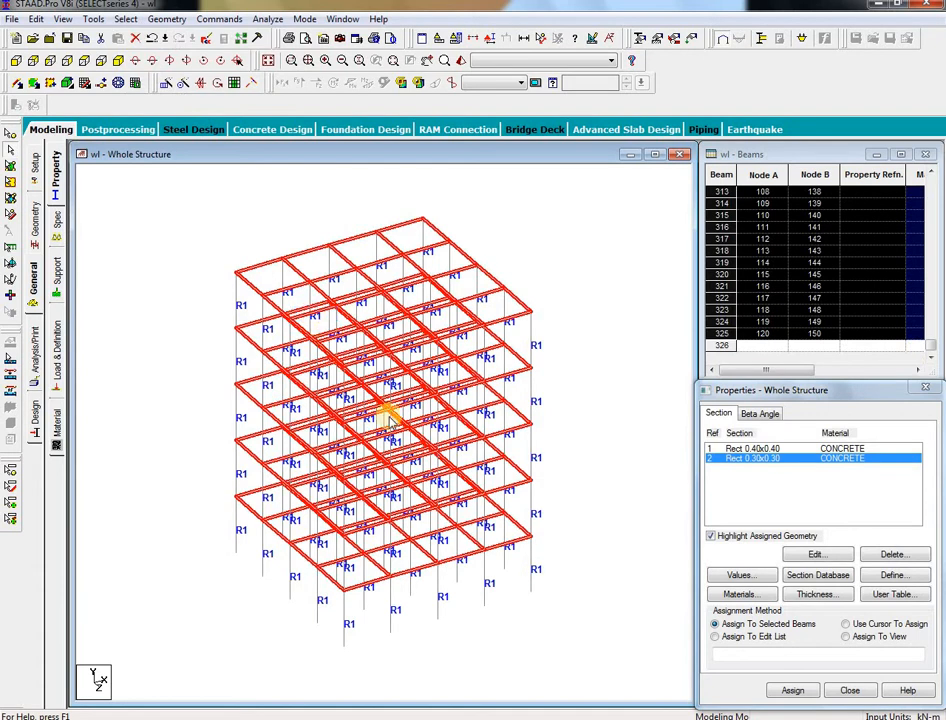
{"action": "left_click", "coordinate": [793, 691]}
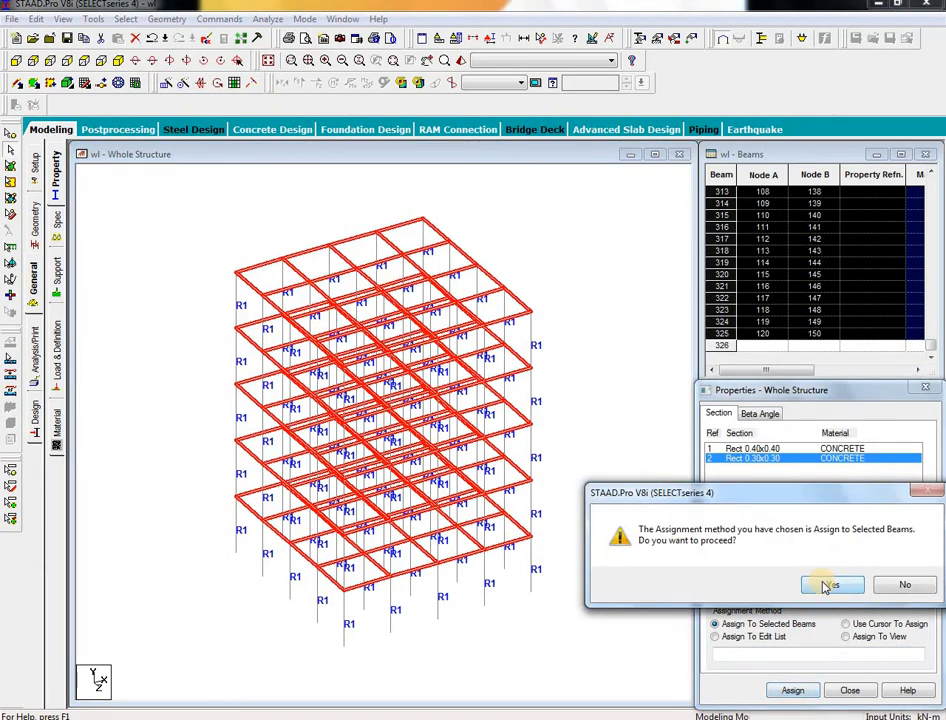
{"action": "left_click", "coordinate": [817, 522]}
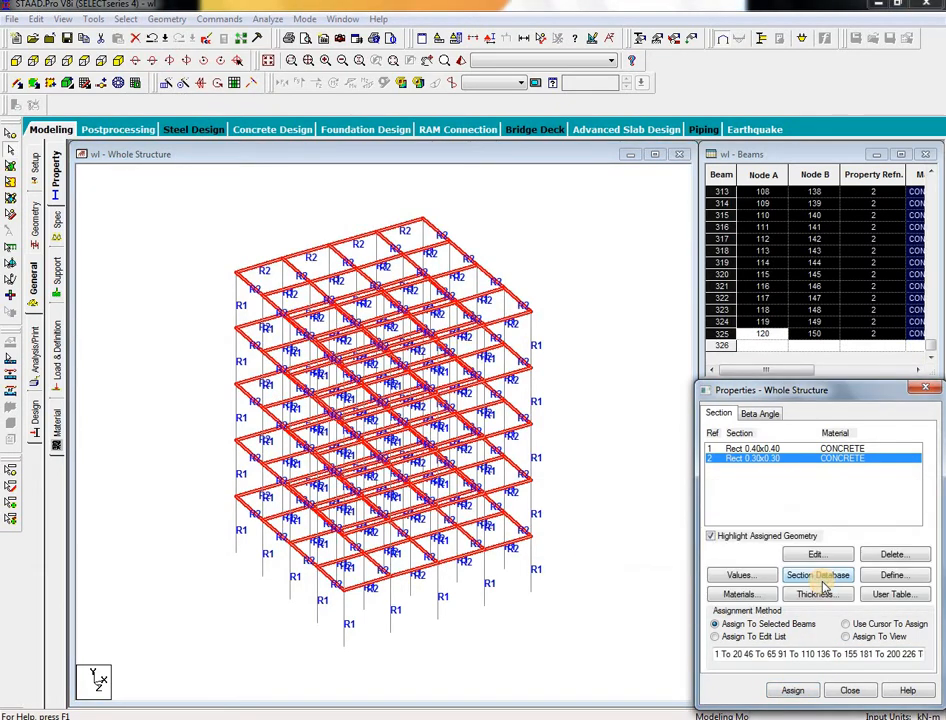
{"action": "left_click", "coordinate": [582, 344]}
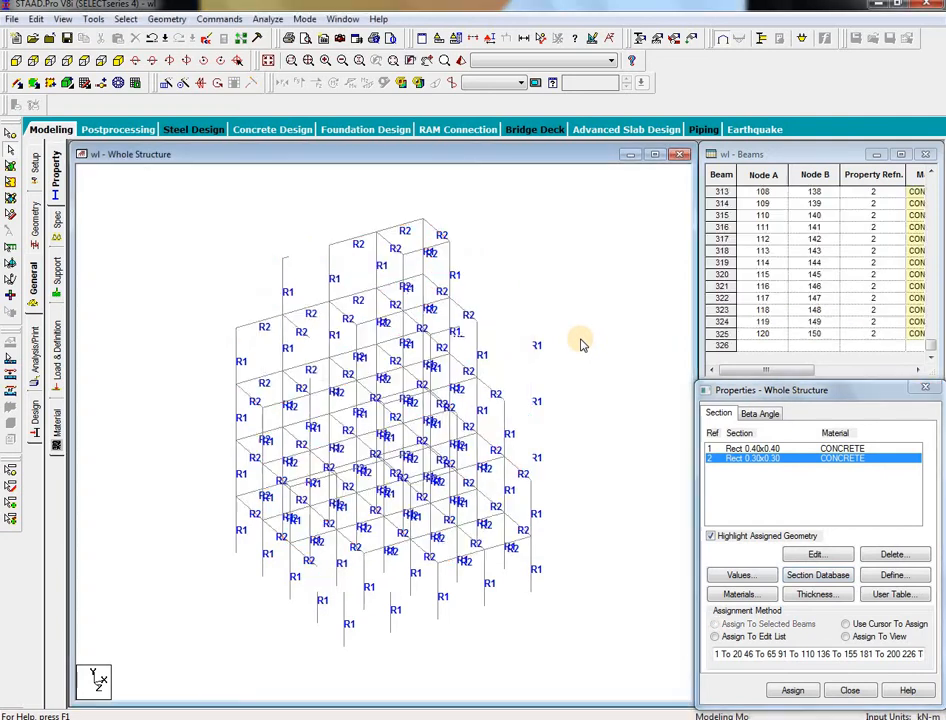
Step: Create a fixed support definition for the structure
{"action": "left_click", "coordinate": [57, 270]}
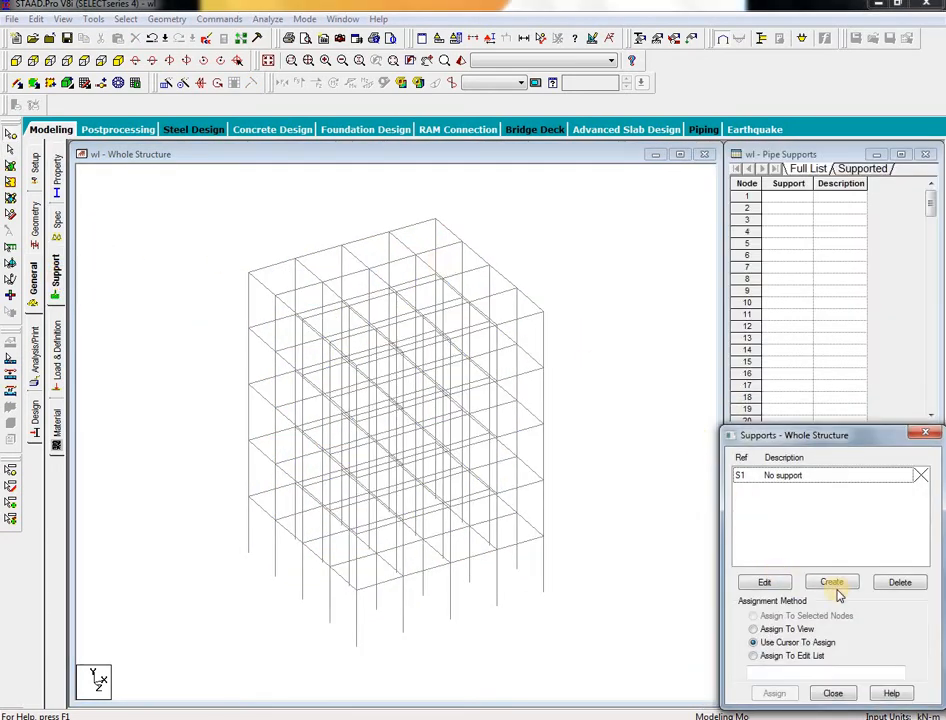
{"action": "left_click", "coordinate": [834, 588]}
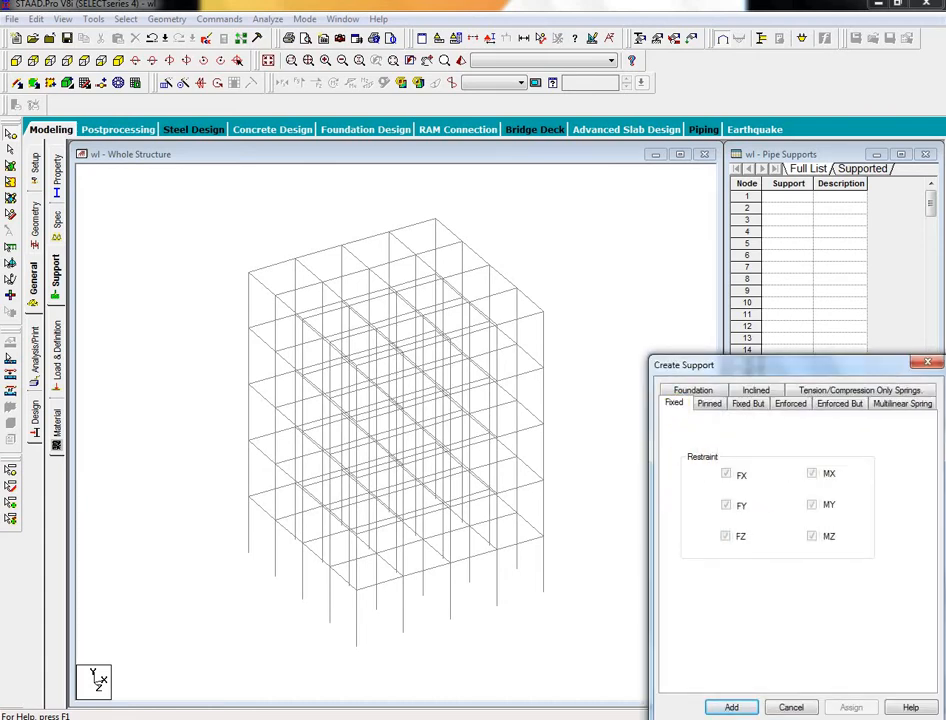
{"action": "left_click", "coordinate": [744, 708]}
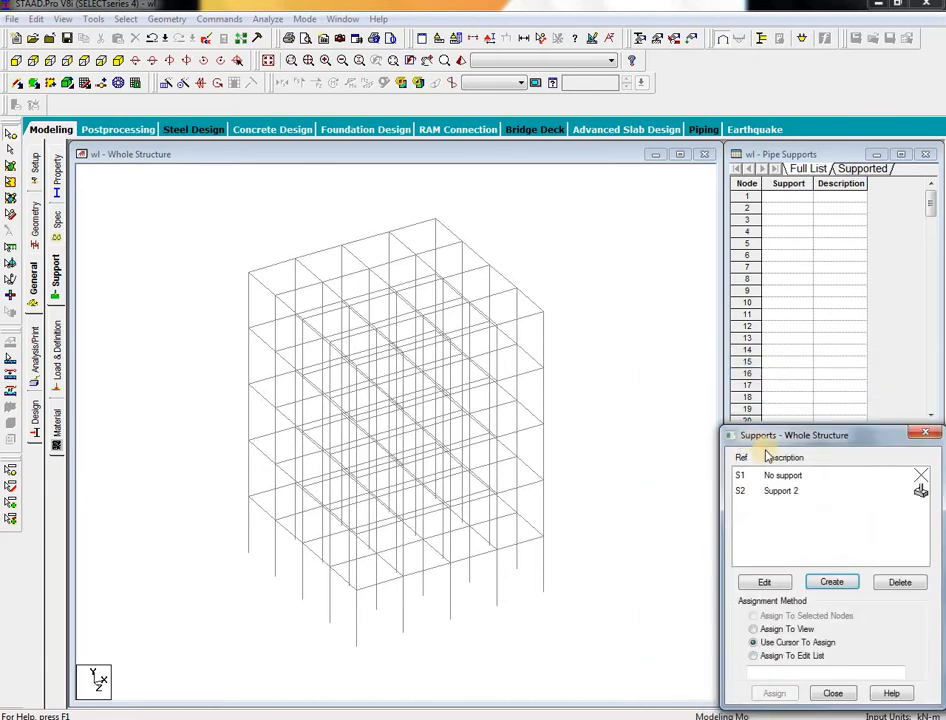
Step: Assign the fixed support to all nodes at the base of the columns
{"action": "left_click", "coordinate": [768, 495]}
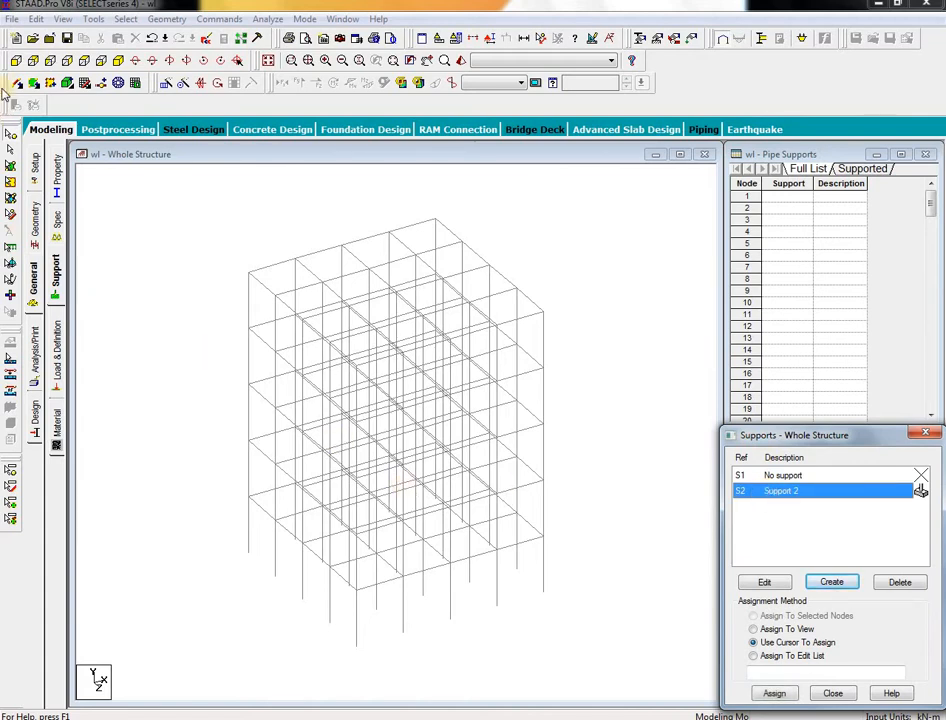
{"action": "left_click", "coordinate": [17, 61]}
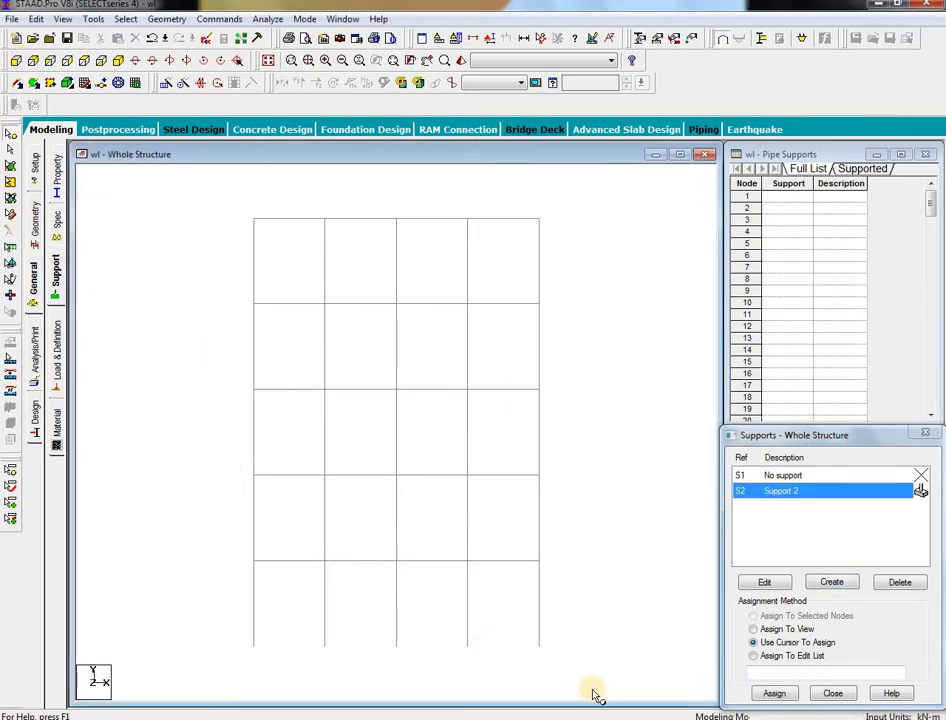
{"action": "left_click_drag", "start_coordinate": [438, 648], "coordinate": [180, 616]}
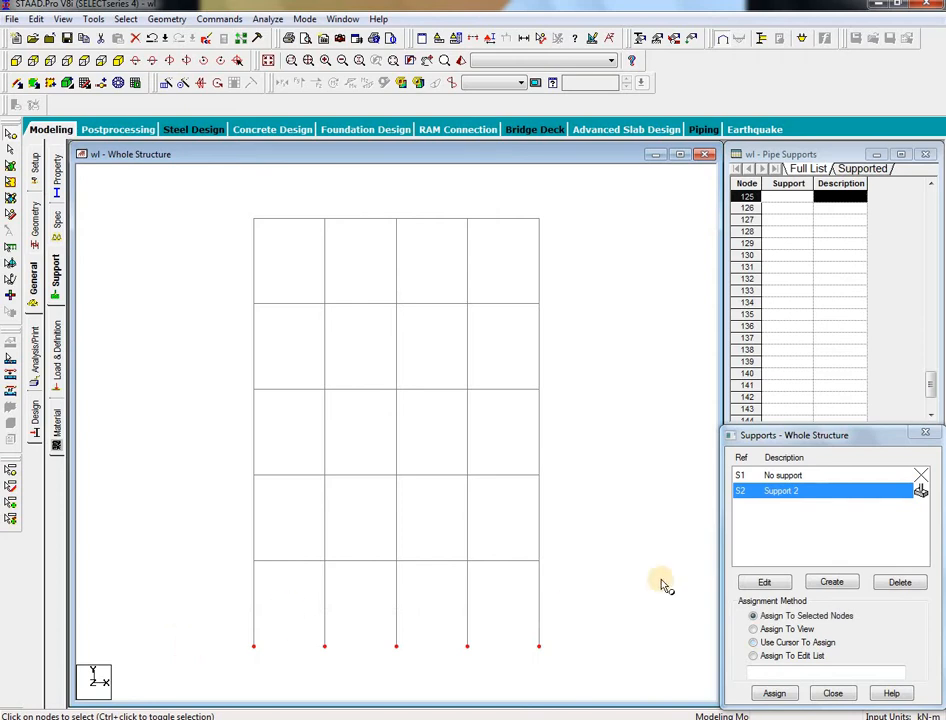
{"action": "left_click", "coordinate": [118, 61]}
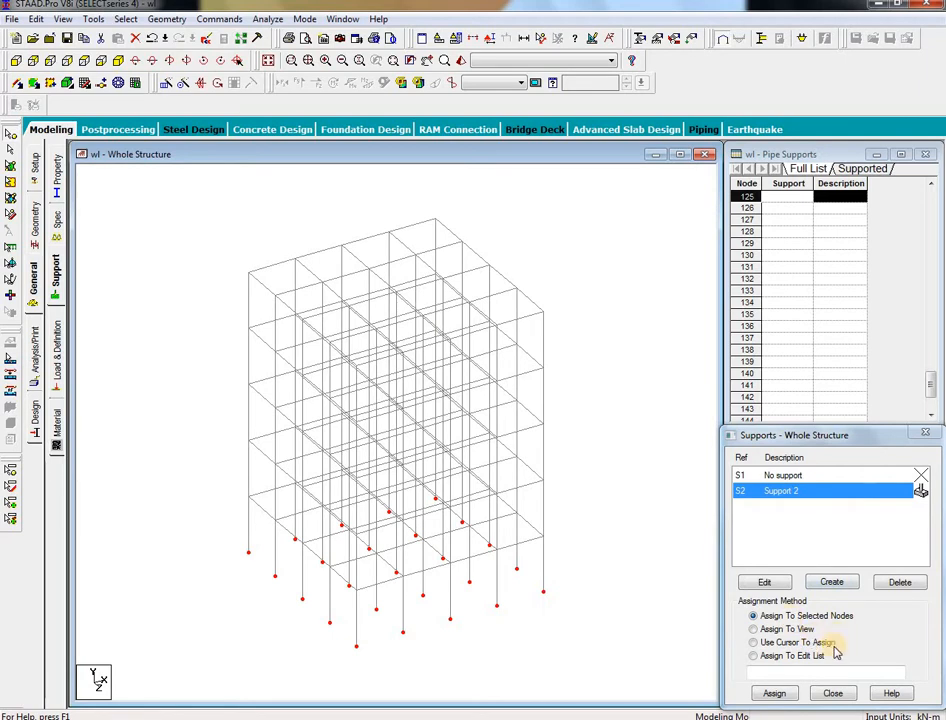
{"action": "left_click", "coordinate": [779, 695]}
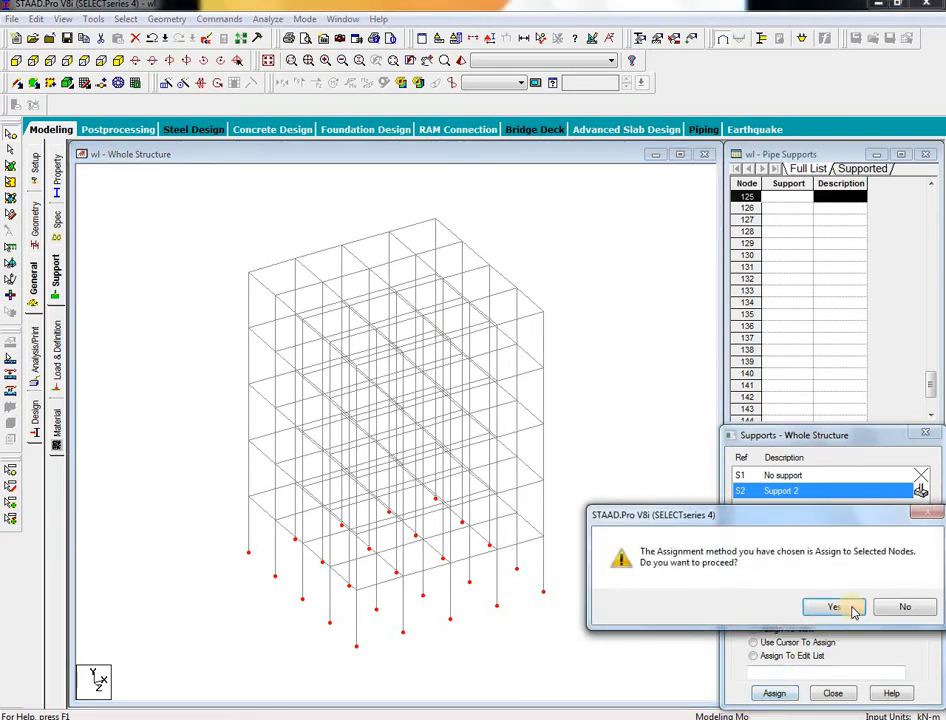
{"action": "left_click", "coordinate": [782, 545]}
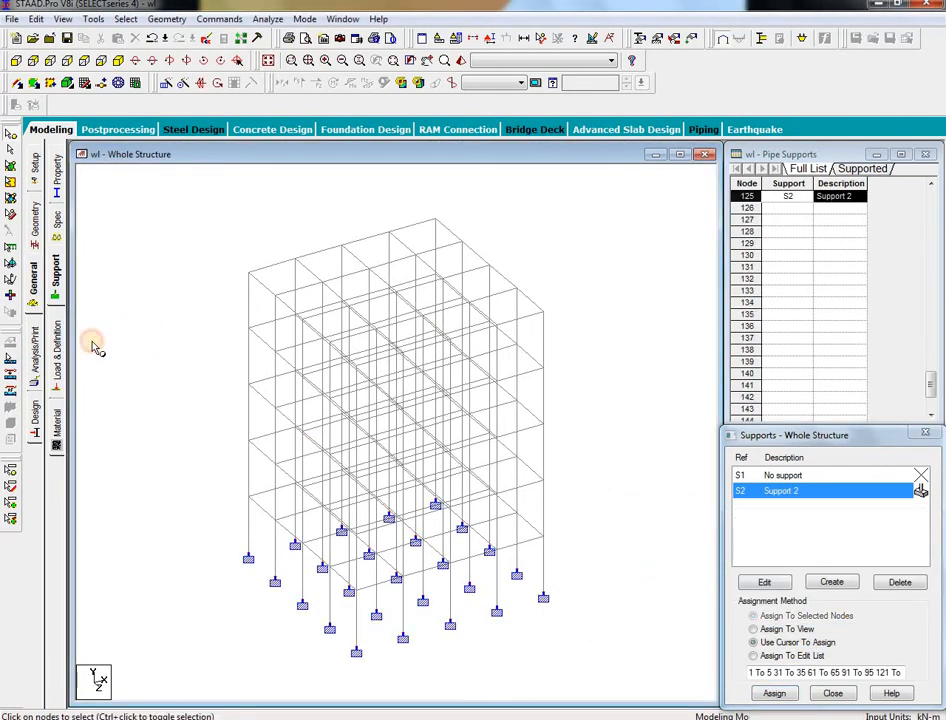
Step: Add a wind definition with type number 1 and the comment WIND 1
{"action": "left_click", "coordinate": [58, 358]}
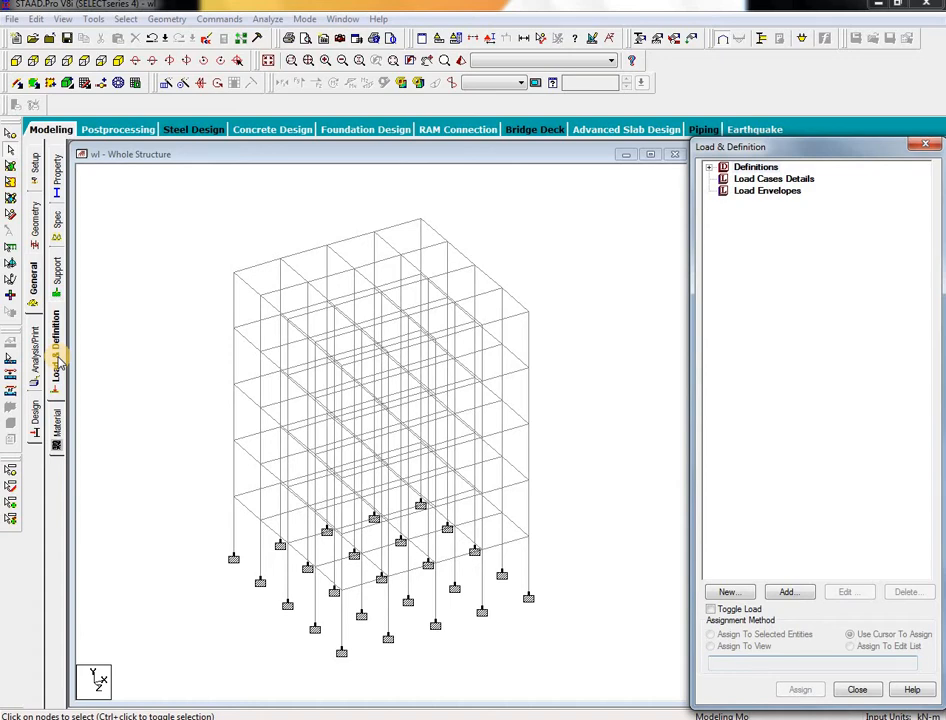
{"action": "left_click", "coordinate": [710, 168]}
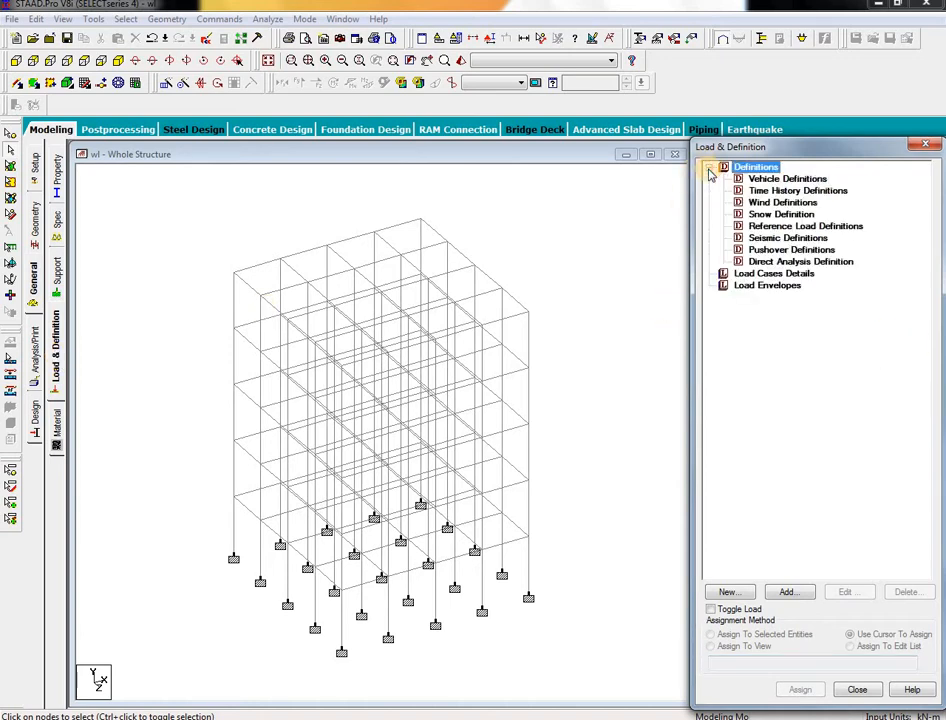
{"action": "left_click", "coordinate": [795, 204]}
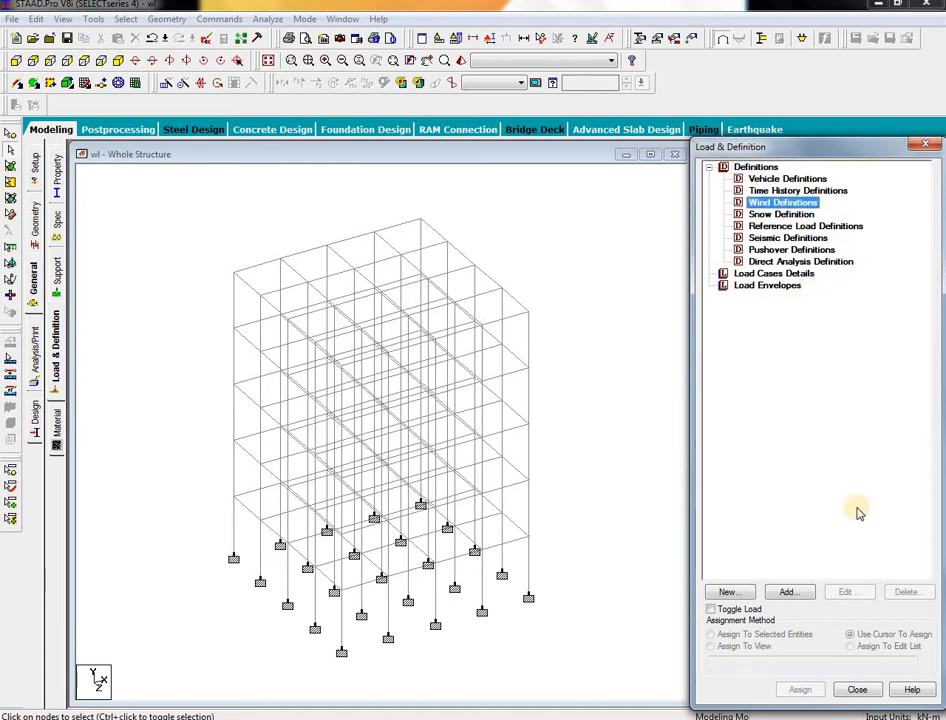
{"action": "left_click", "coordinate": [789, 592]}
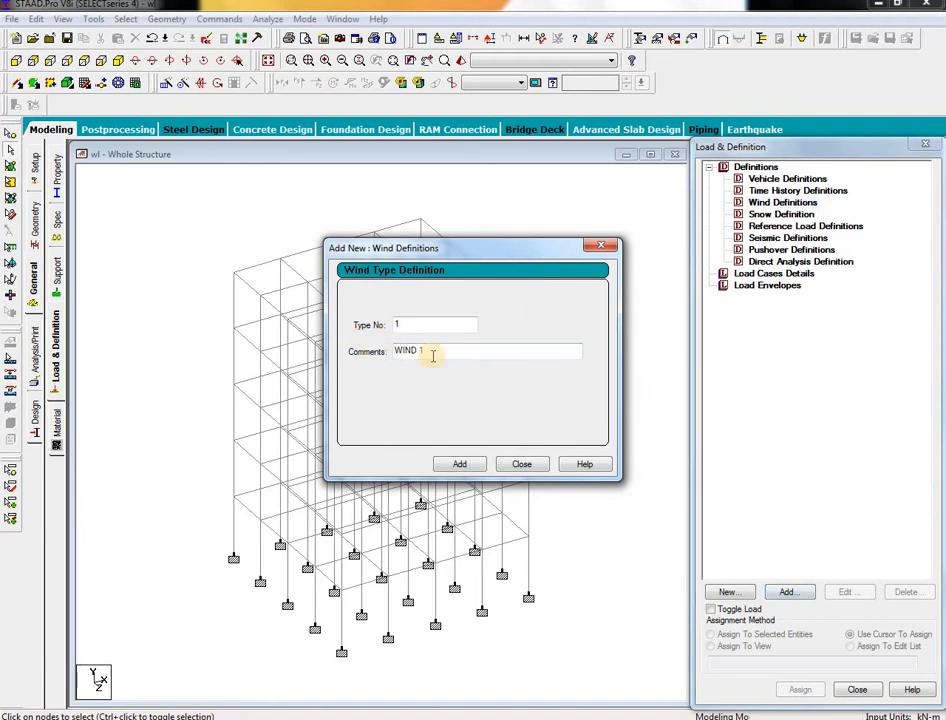
{"action": "left_click", "coordinate": [480, 465]}
{"action": "left_click", "coordinate": [521, 464]}
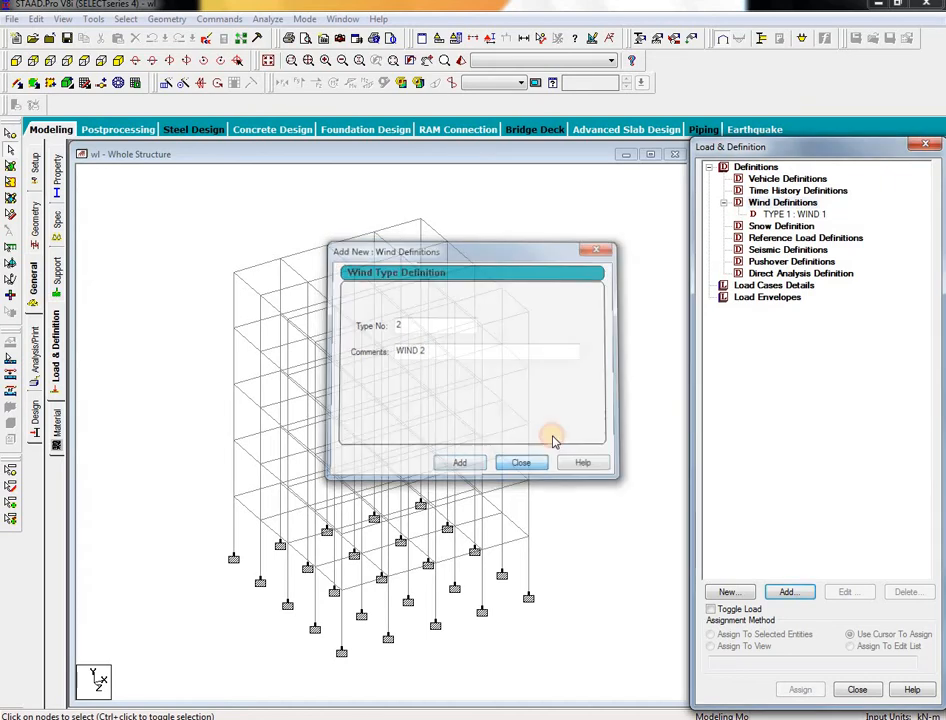
Step: Add a custom intensity to the WIND 1 definition and start its calculation as per ASCE-7
{"action": "left_click", "coordinate": [803, 216]}
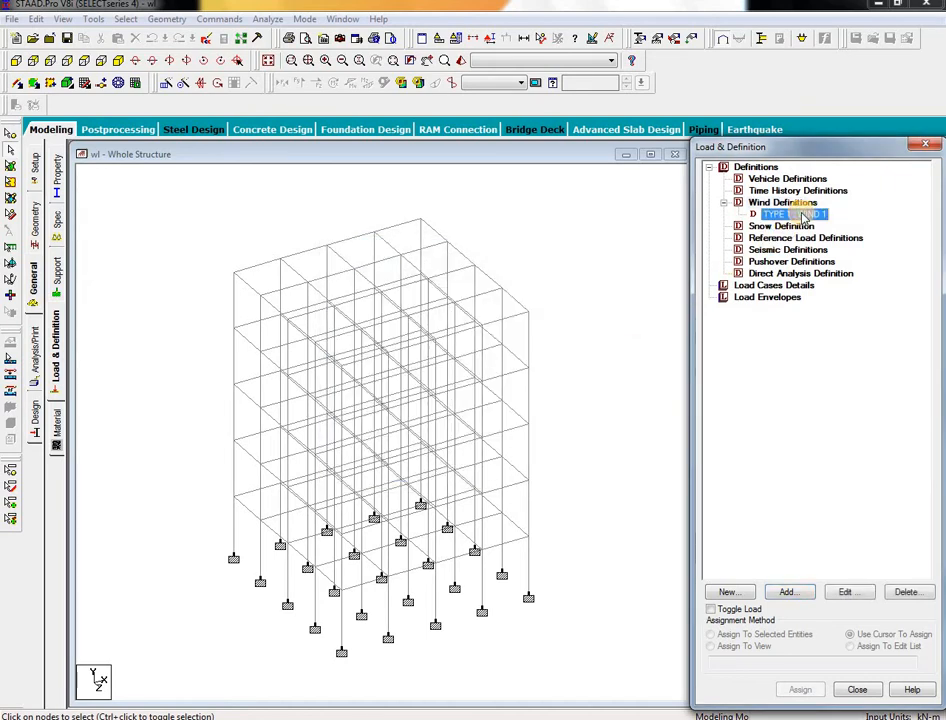
{"action": "left_click", "coordinate": [775, 592]}
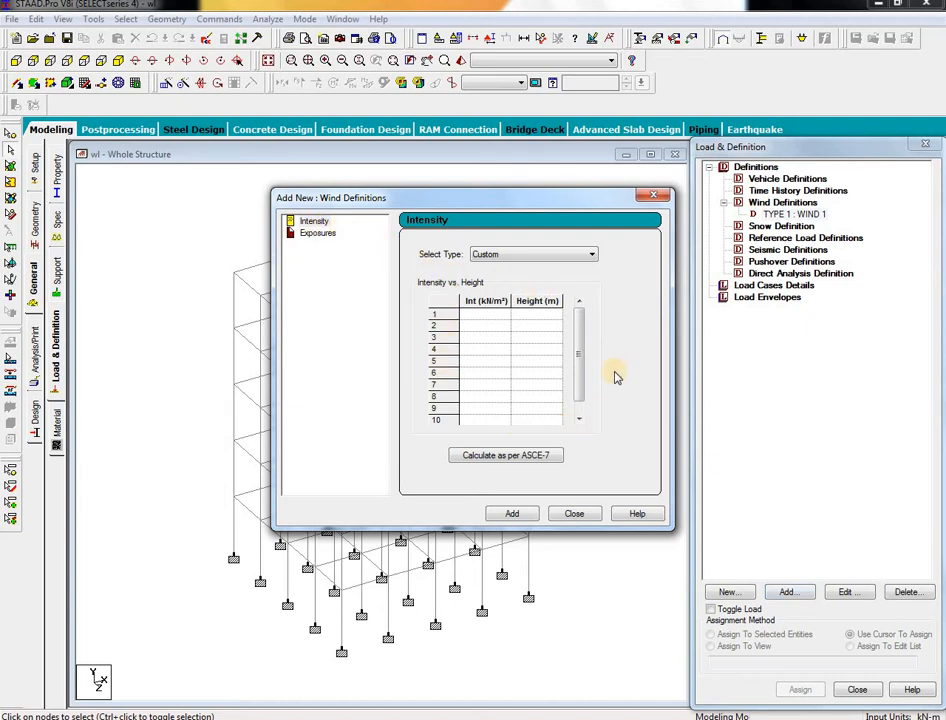
{"action": "left_click", "coordinate": [475, 302]}
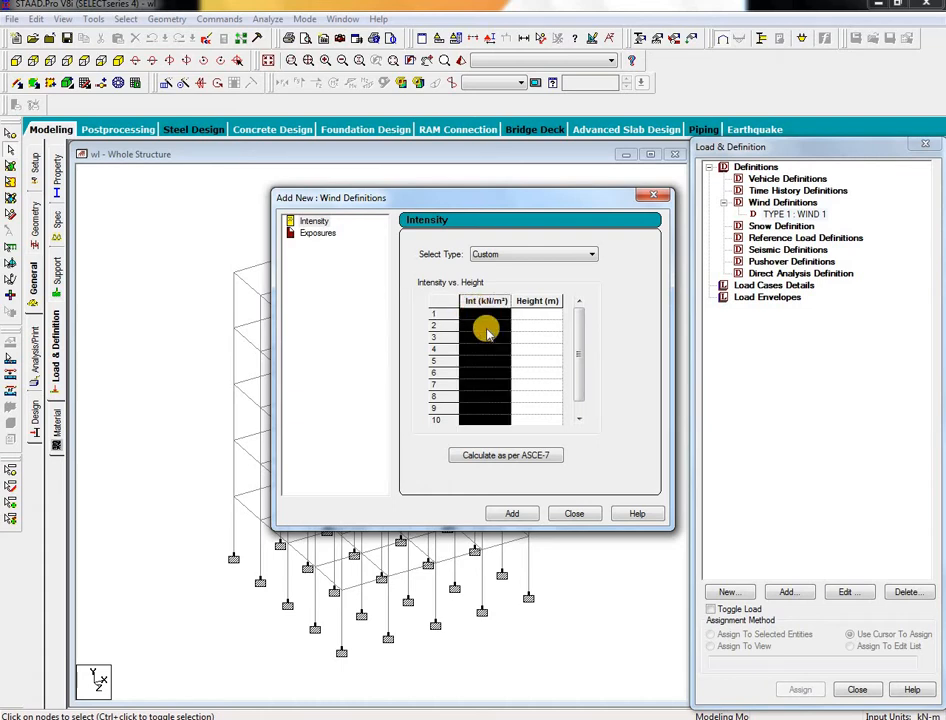
{"action": "left_click", "coordinate": [503, 316]}
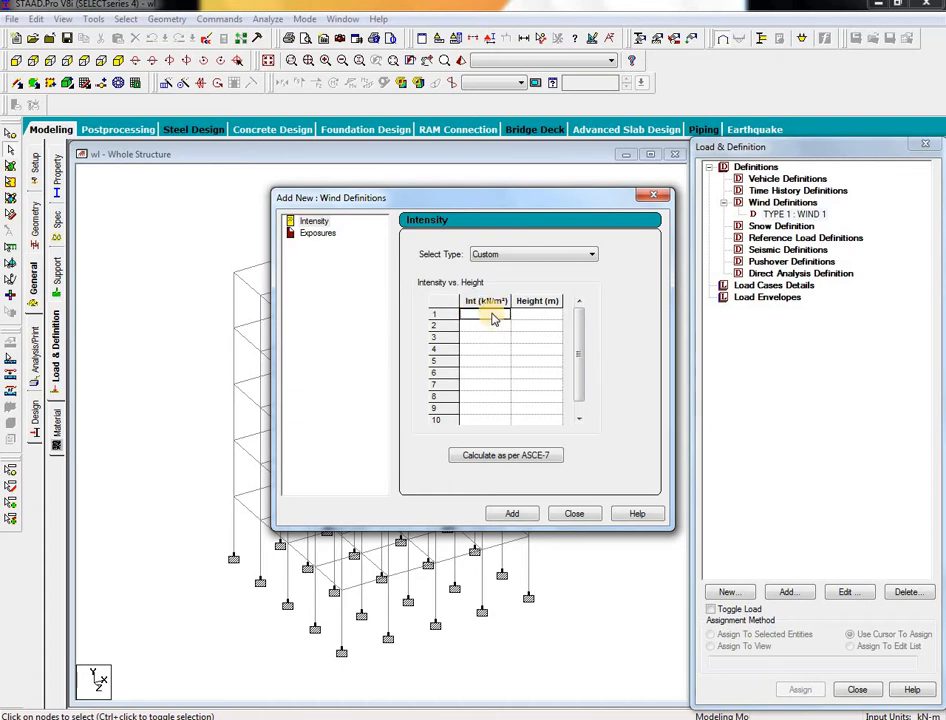
{"action": "key", "text": "Tab"}
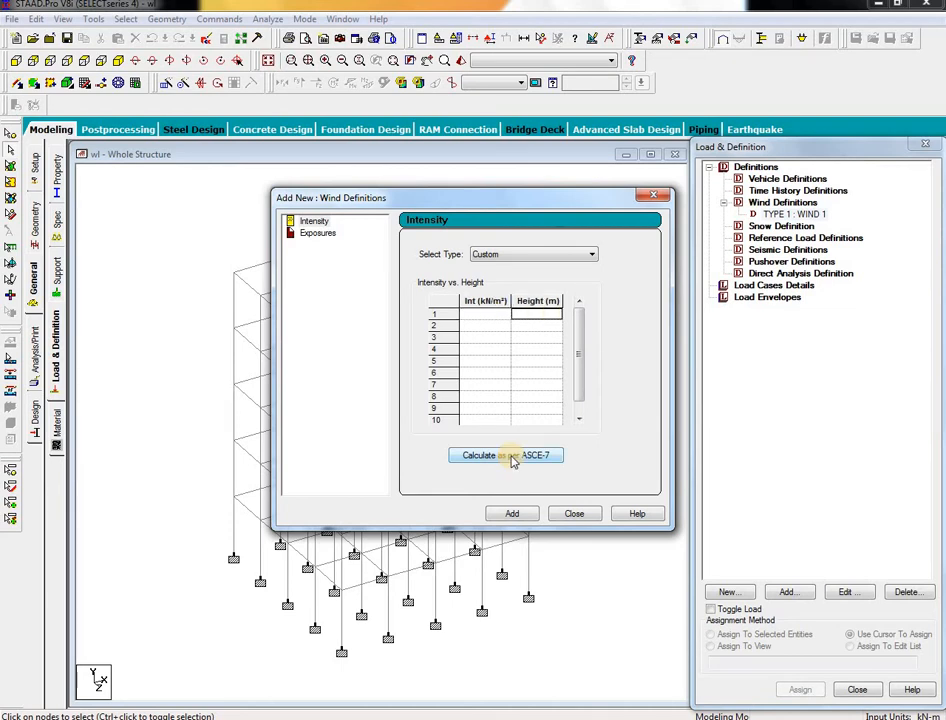
{"action": "left_click", "coordinate": [510, 457]}
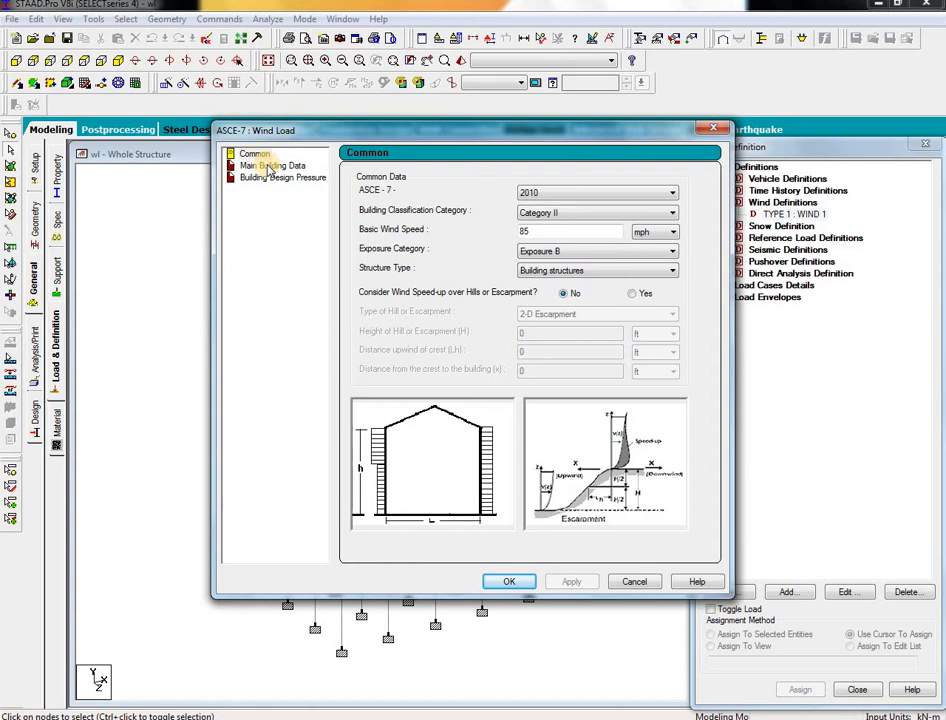
Step: Use ASCE-7 2010 with building classification Category II and set the basic wind speed to 33 m/sec
{"action": "left_click", "coordinate": [584, 192]}
{"action": "left_click", "coordinate": [584, 225]}
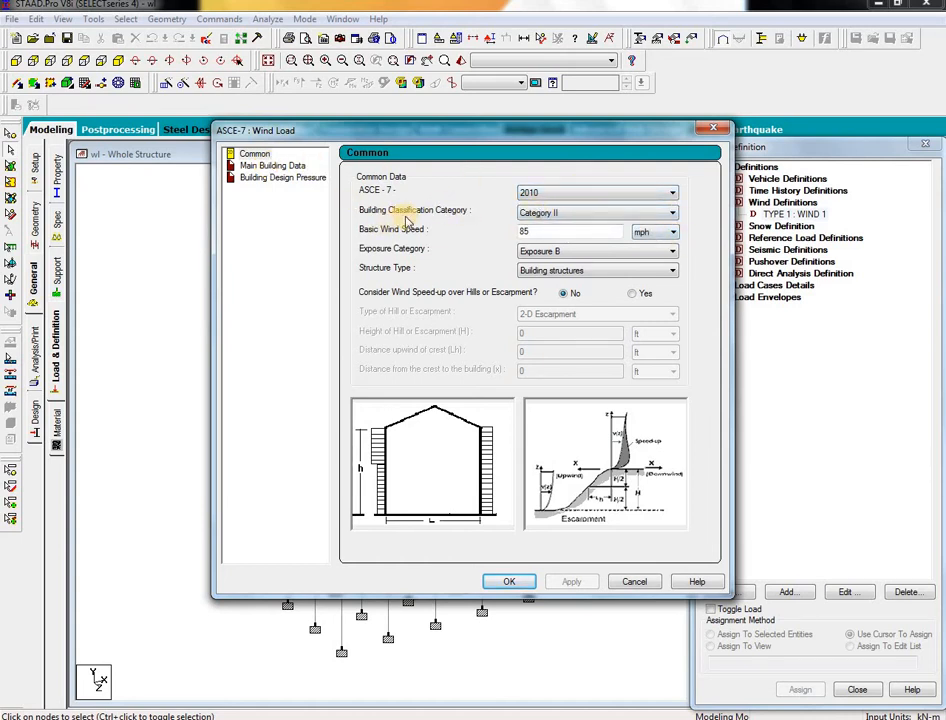
{"action": "left_click", "coordinate": [616, 212]}
{"action": "left_click", "coordinate": [616, 213]}
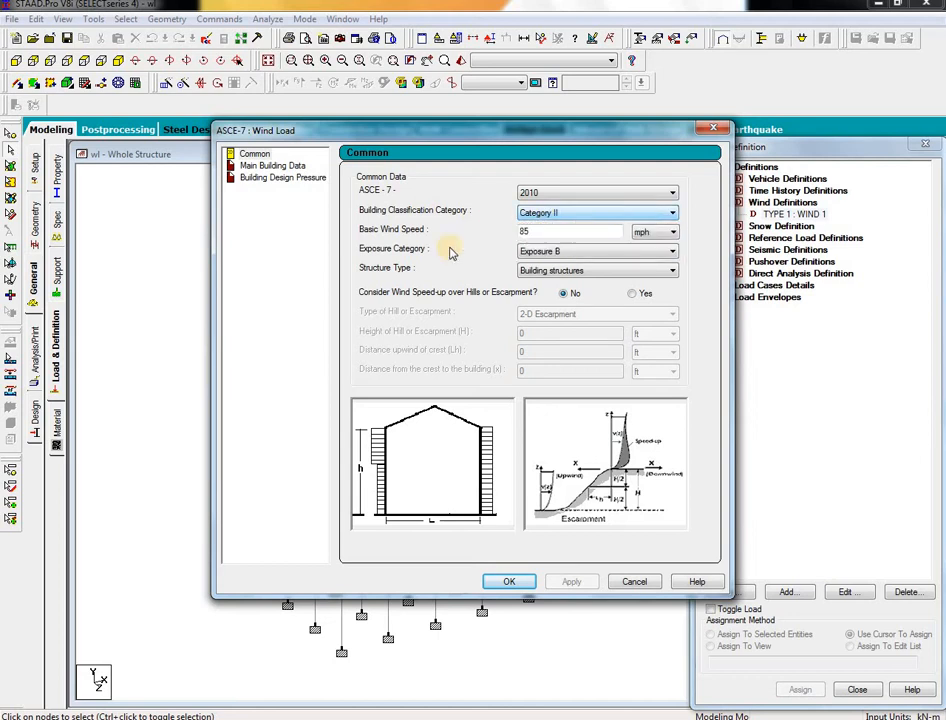
{"action": "double_click", "coordinate": [589, 235]}
{"action": "type", "text": "3"}
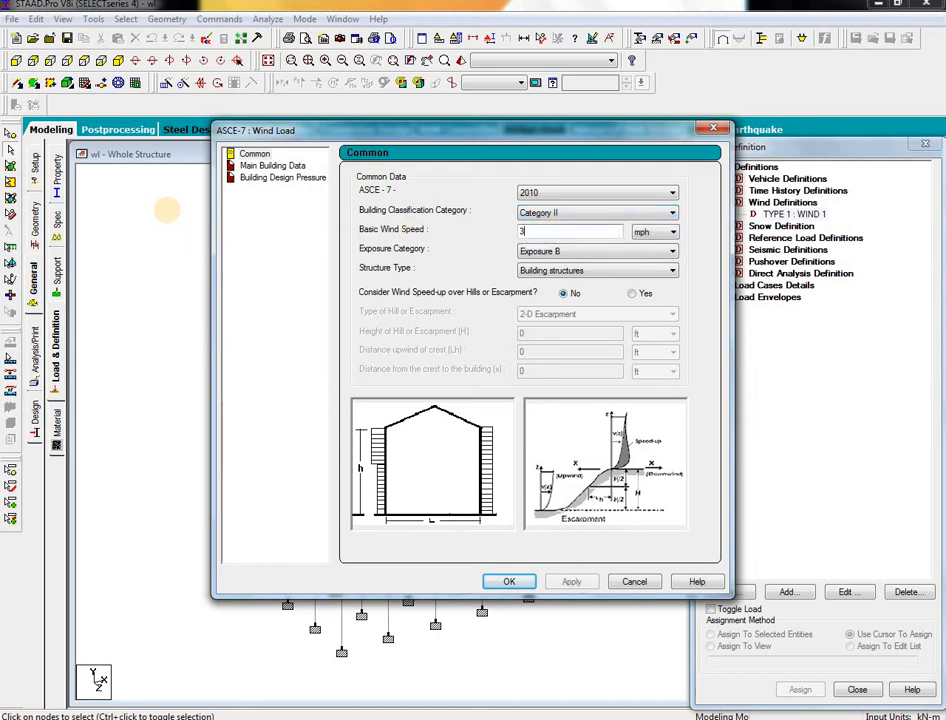
{"action": "type", "text": "3"}
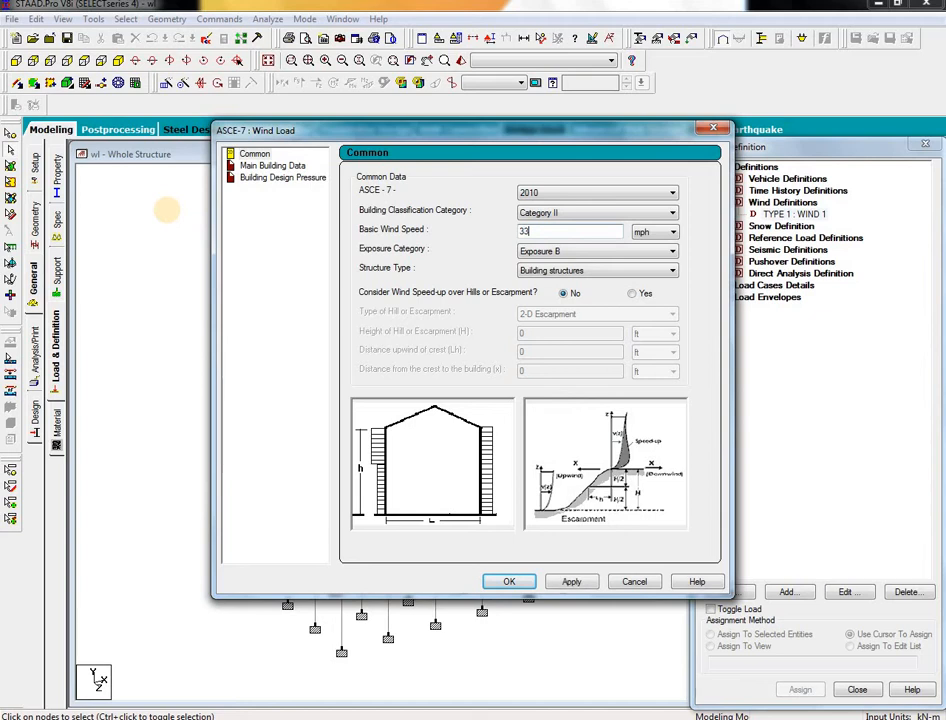
{"action": "left_click", "coordinate": [667, 233]}
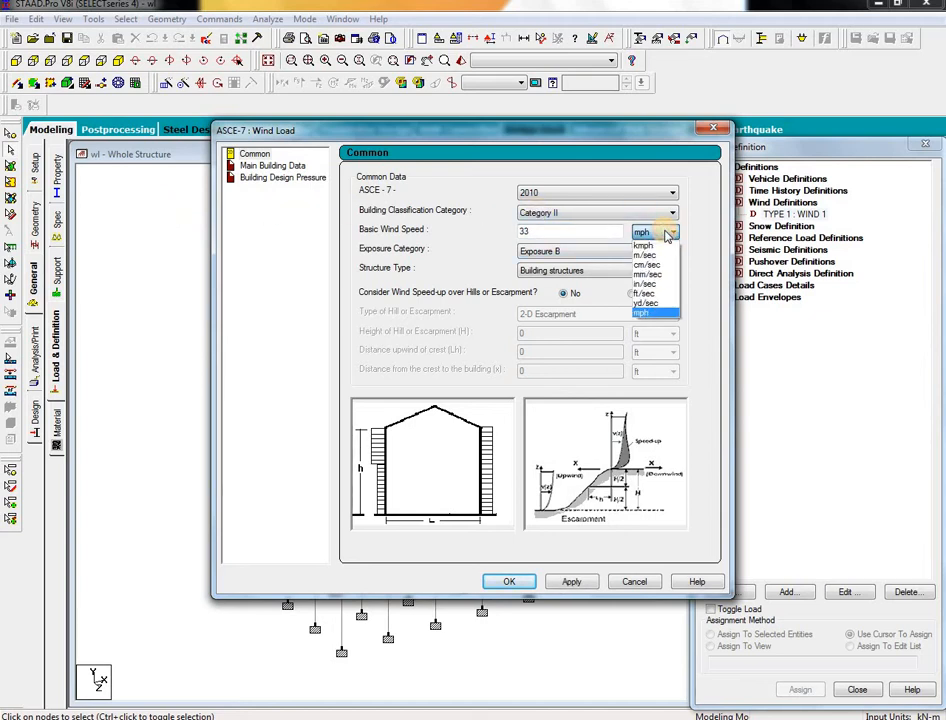
{"action": "left_click", "coordinate": [644, 254]}
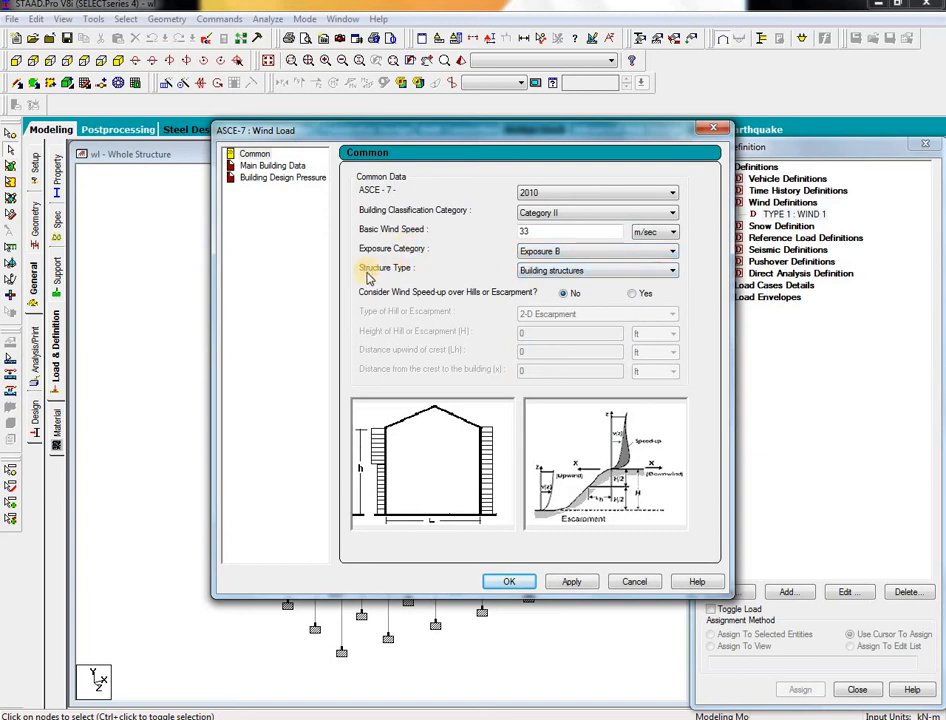
Step: Choose Exposure B, Building structures and no wind speed-up over hills or escarpment, and try to proceed to the main building data
{"action": "left_click", "coordinate": [520, 270]}
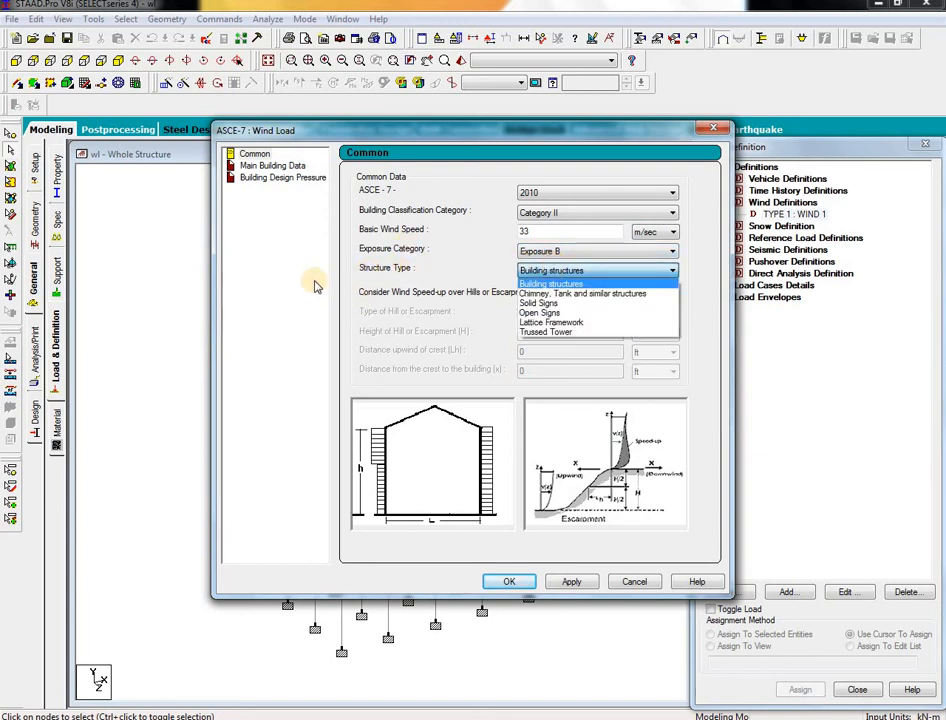
{"action": "left_click", "coordinate": [585, 284]}
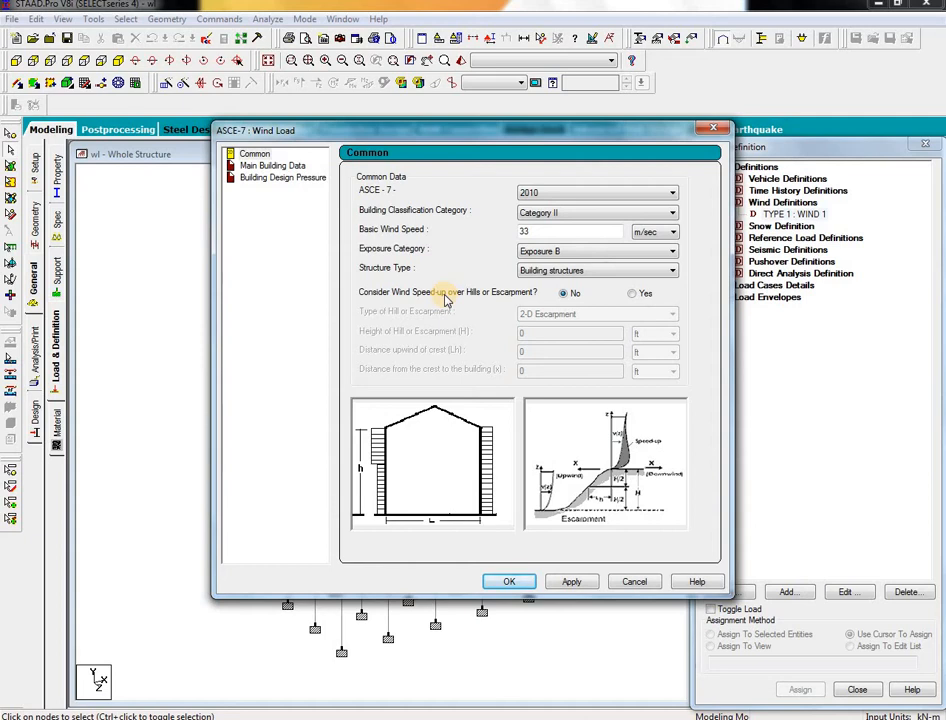
{"action": "left_click", "coordinate": [622, 251]}
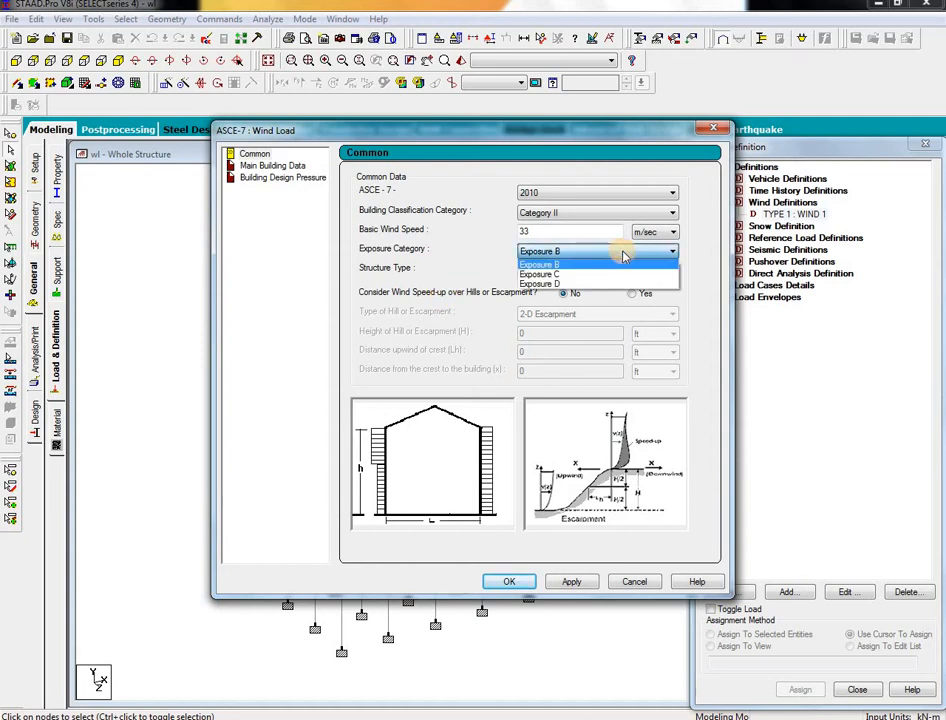
{"action": "left_click", "coordinate": [578, 251]}
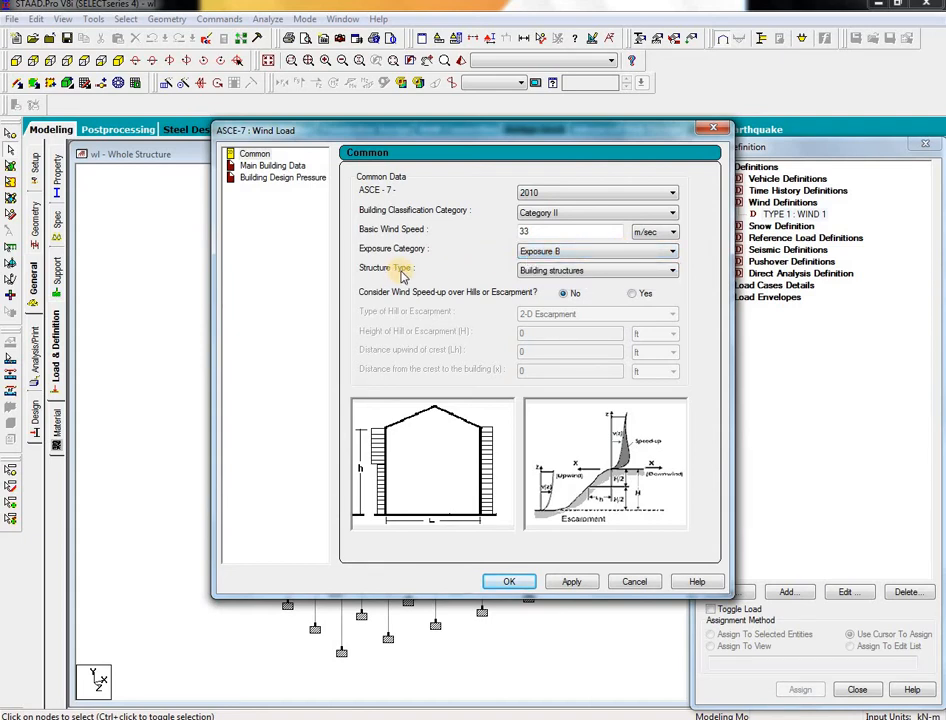
{"action": "left_click", "coordinate": [582, 271]}
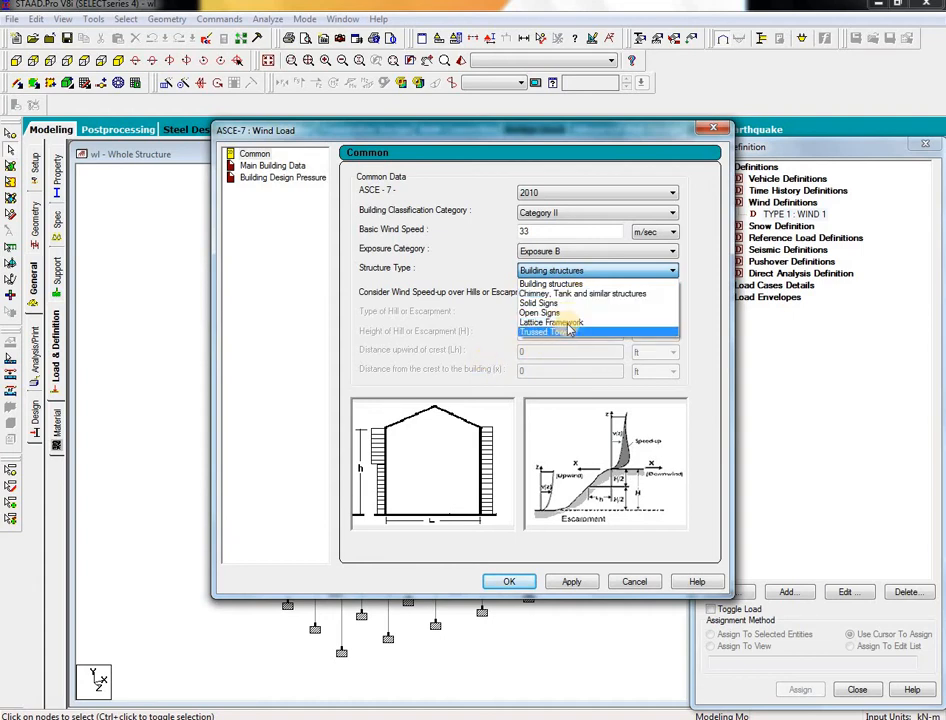
{"action": "left_click", "coordinate": [618, 275]}
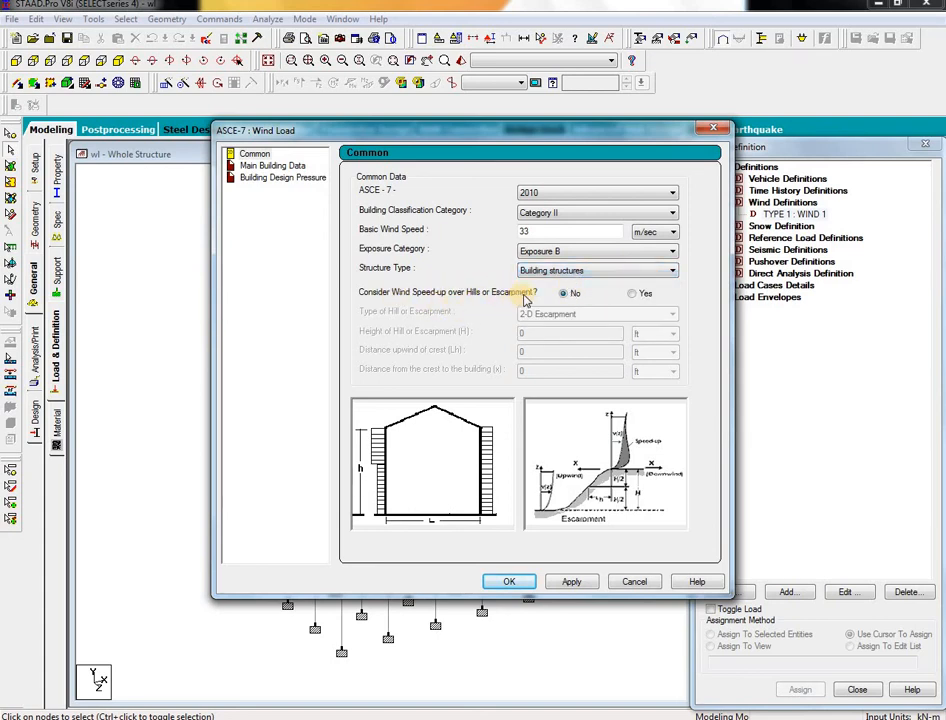
{"action": "left_click", "coordinate": [565, 296]}
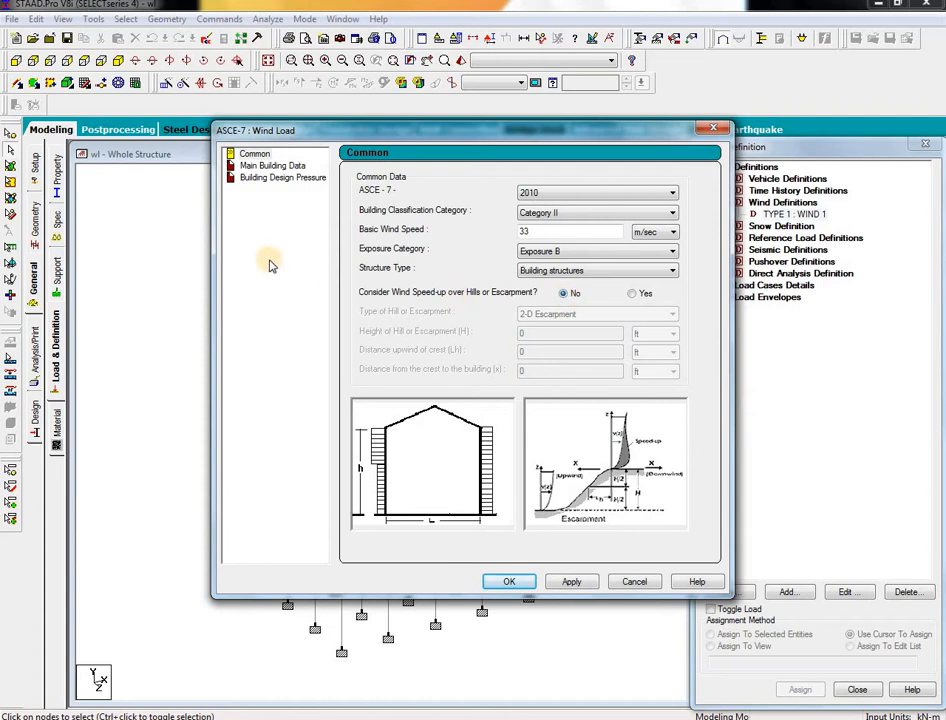
{"action": "left_click", "coordinate": [252, 165]}
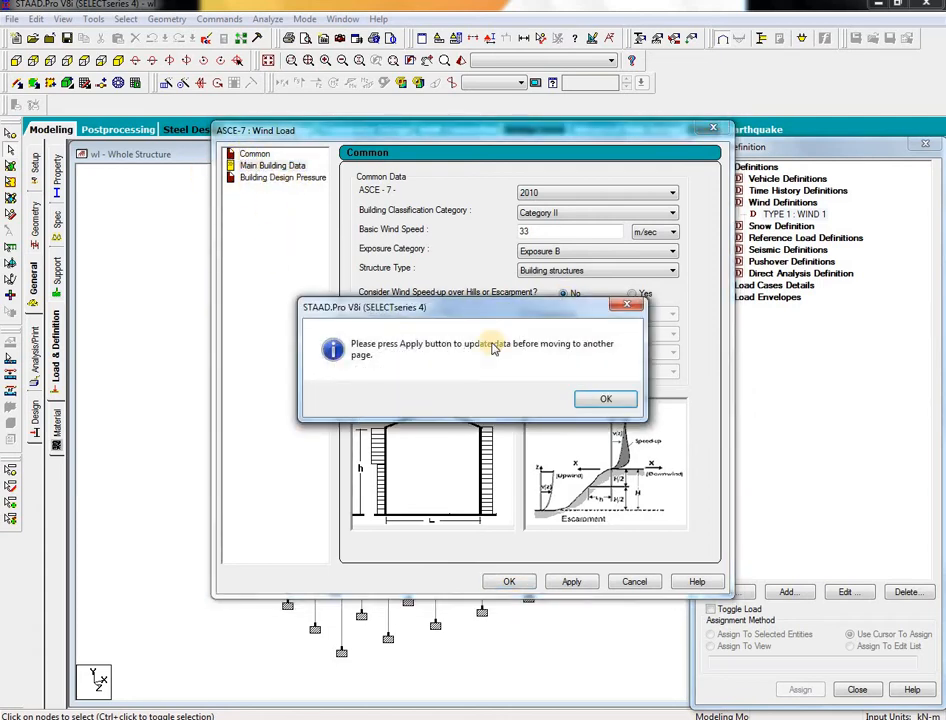
{"action": "left_click", "coordinate": [627, 305]}
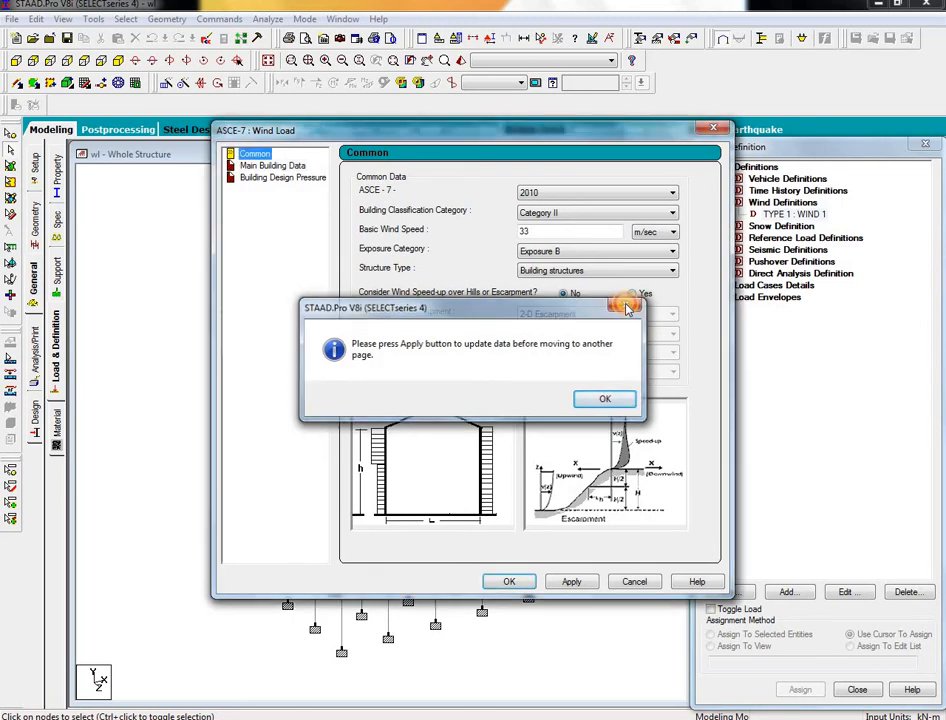
Step: Apply the common wind data and open the main building data
{"action": "left_click", "coordinate": [572, 580]}
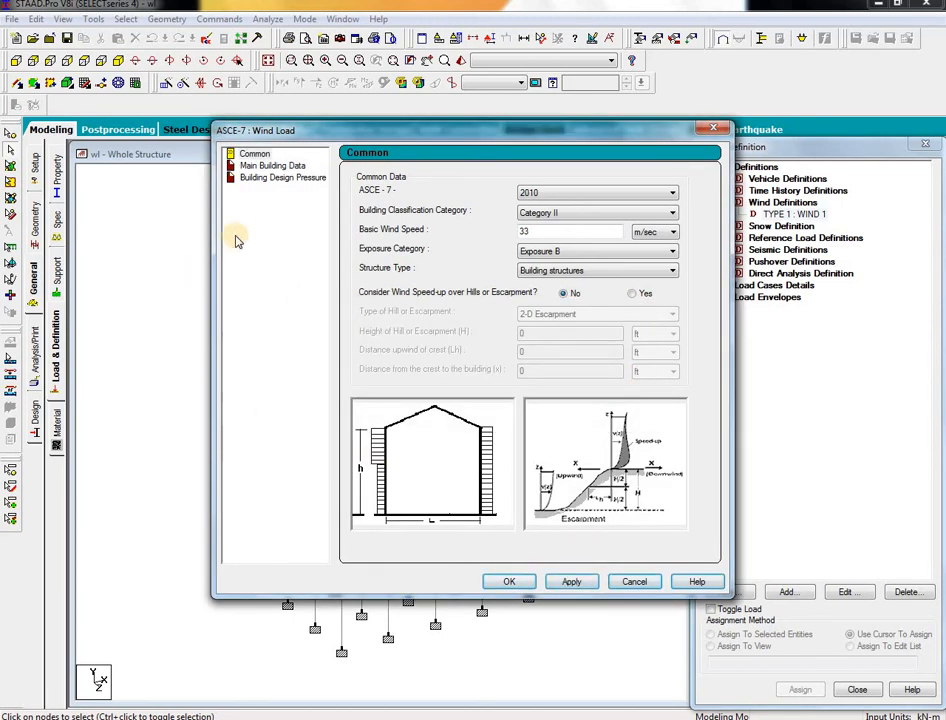
{"action": "left_click", "coordinate": [287, 166]}
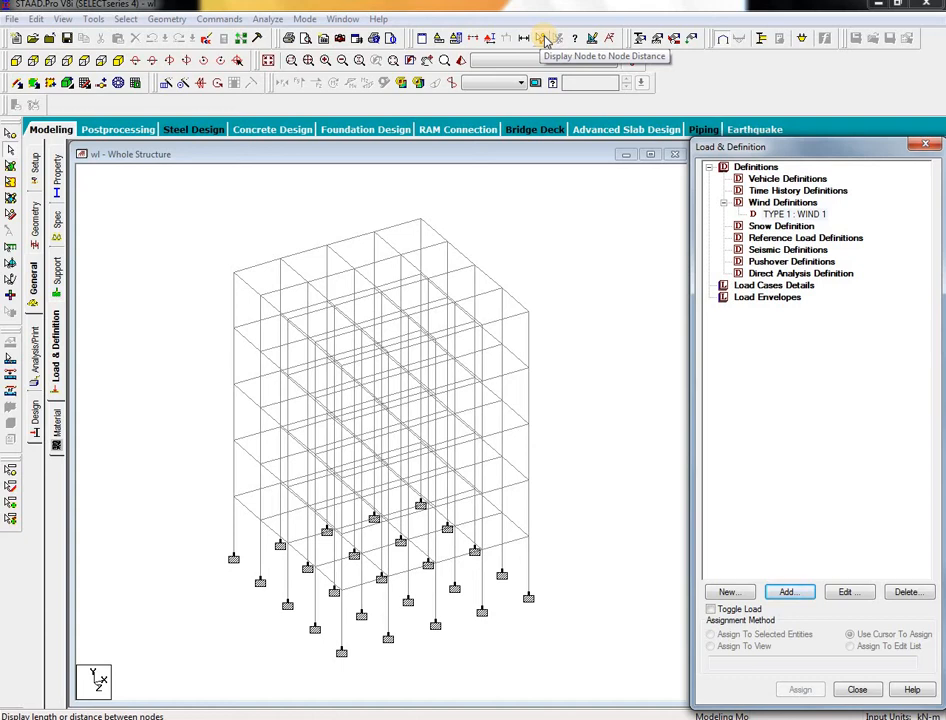
Step: Measure the frame's top edge, its full corner height and its other plan side between corner nodes
{"action": "left_click", "coordinate": [543, 39]}
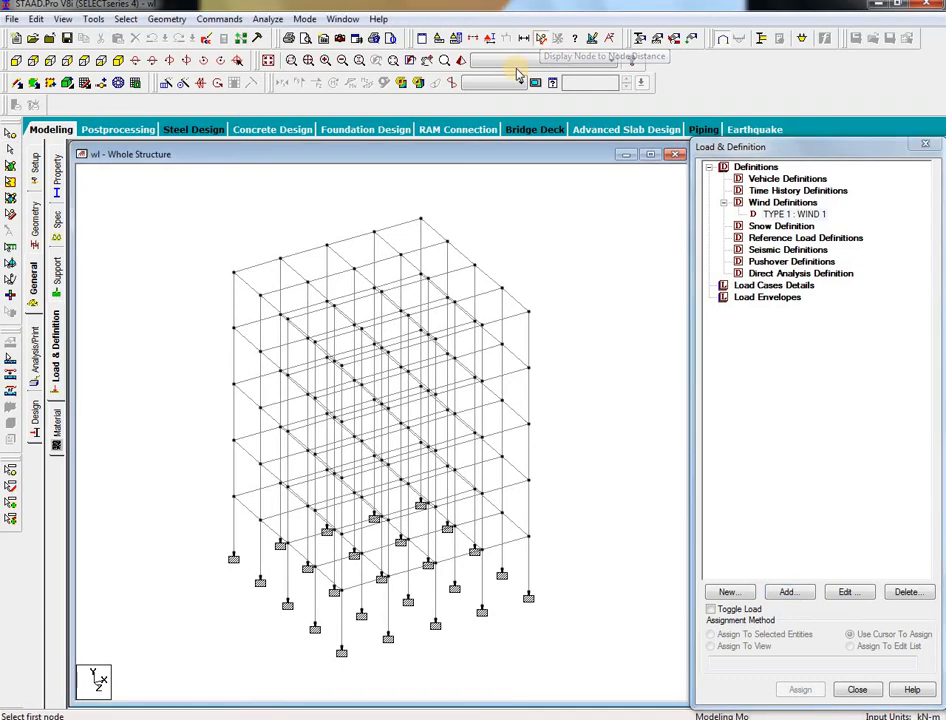
{"action": "left_click", "coordinate": [300, 247]}
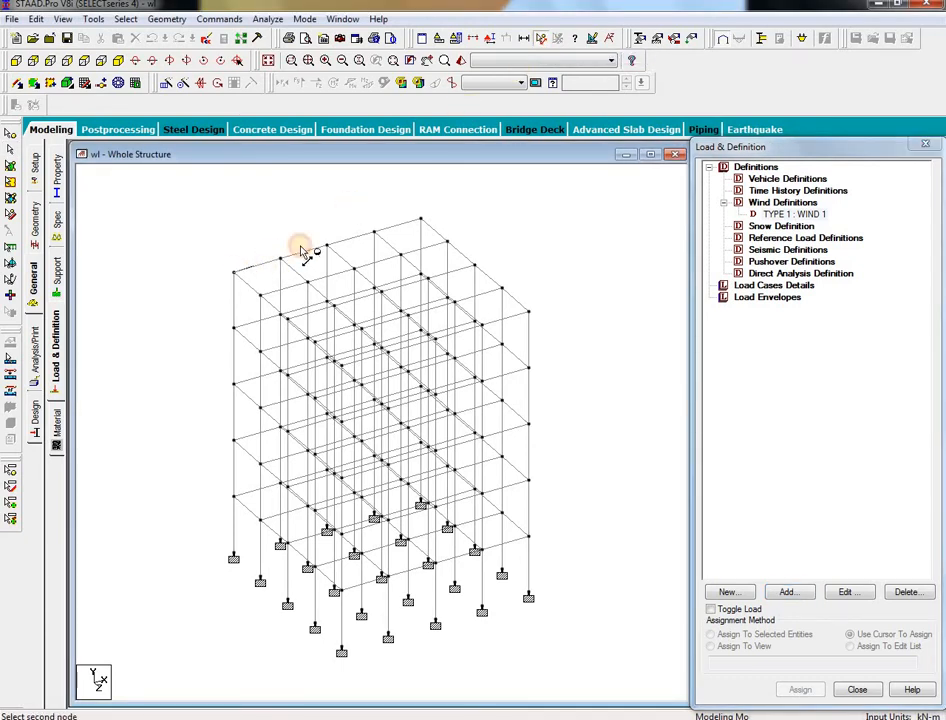
{"action": "left_click", "coordinate": [421, 218]}
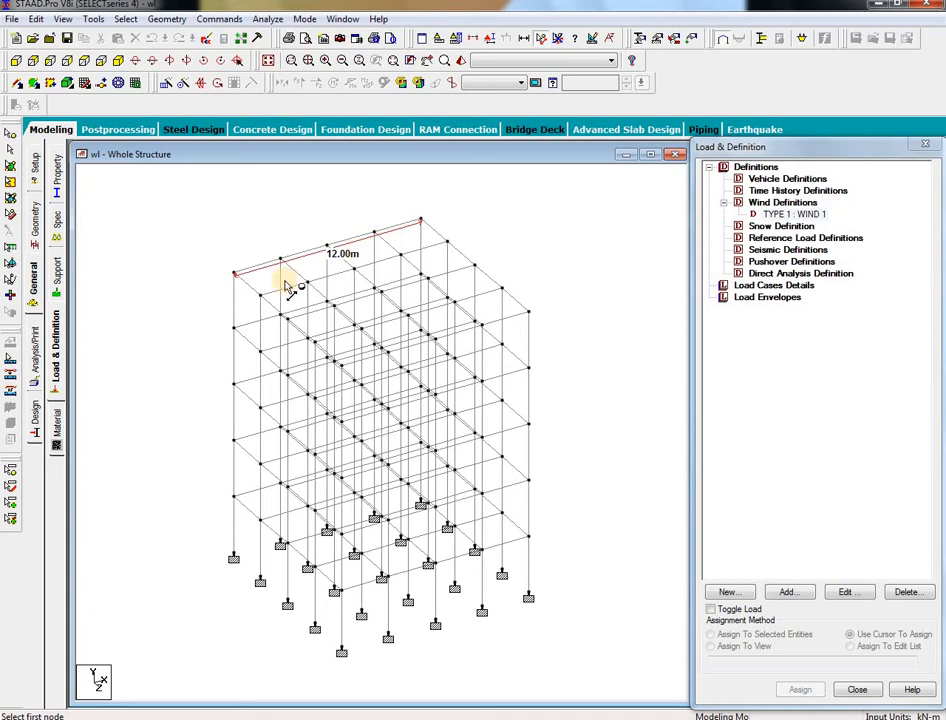
{"action": "left_click", "coordinate": [234, 272]}
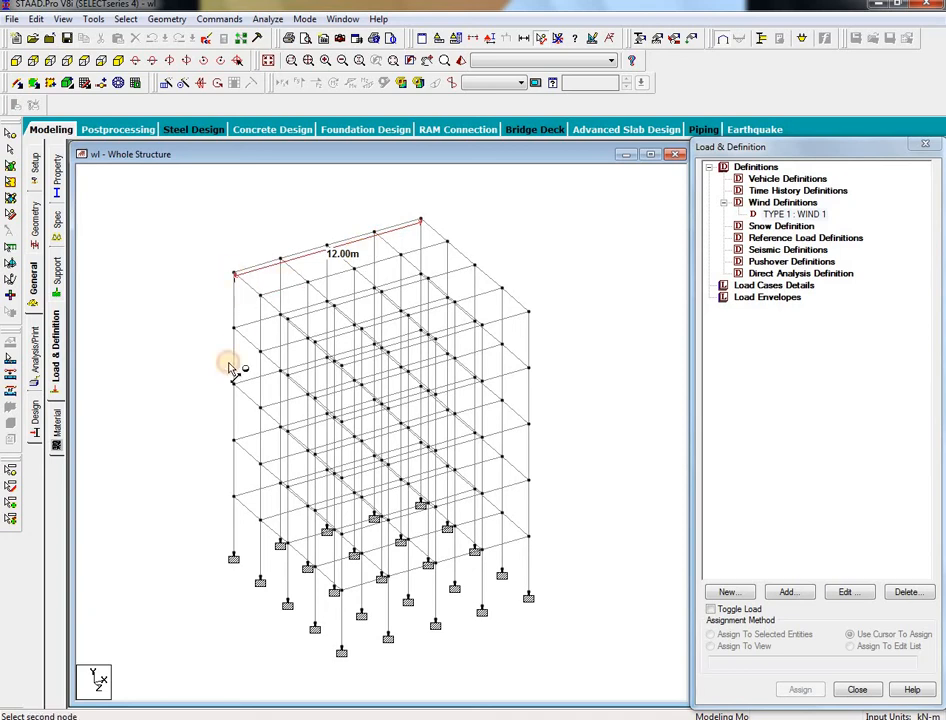
{"action": "left_click", "coordinate": [233, 557]}
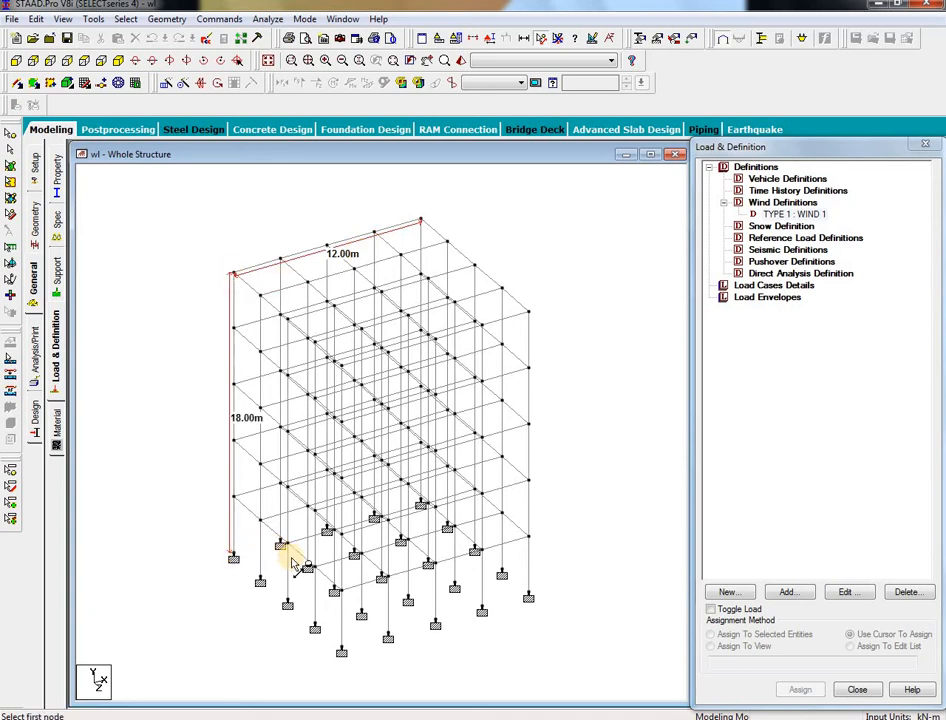
{"action": "left_click", "coordinate": [234, 498]}
{"action": "left_click", "coordinate": [335, 591]}
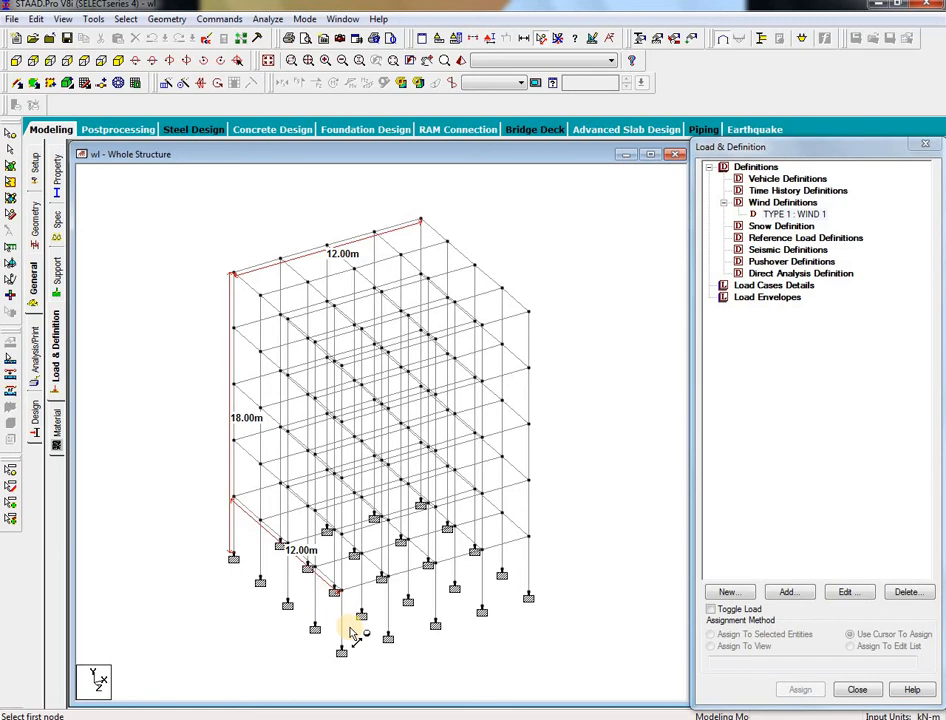
Step: Start adding a custom intensity to the WIND 1 definition again, calculated as per ASCE-7
{"action": "left_click", "coordinate": [796, 214]}
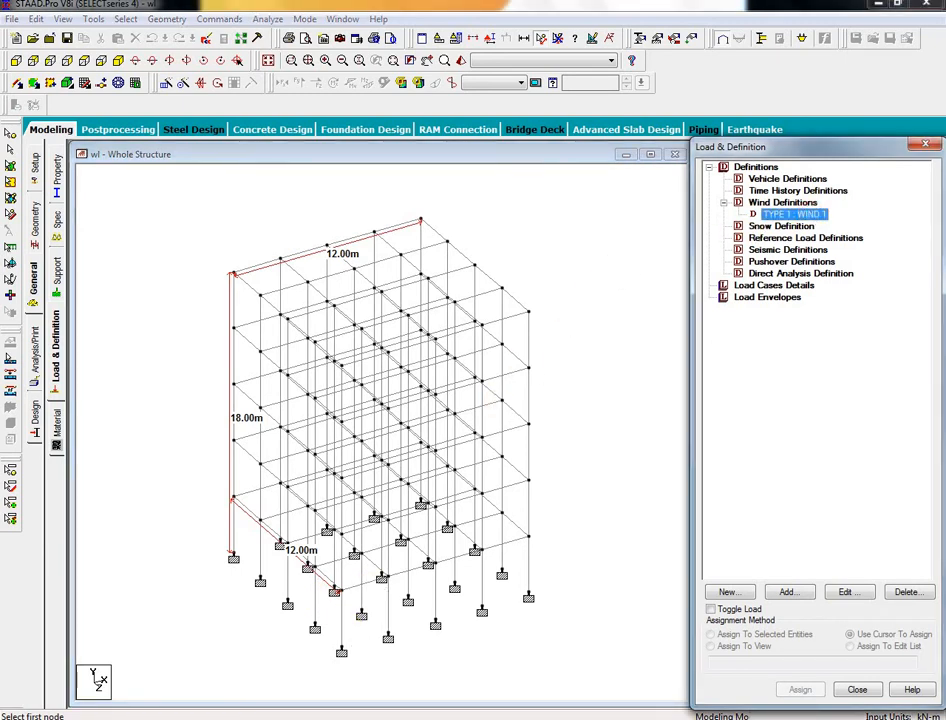
{"action": "left_click", "coordinate": [789, 593]}
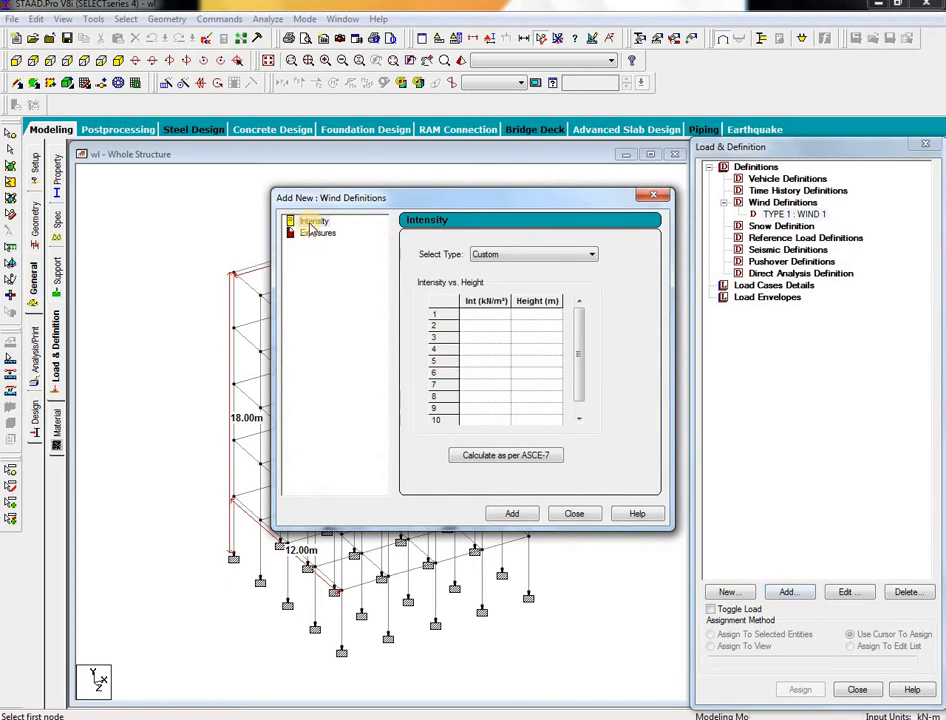
{"action": "left_click", "coordinate": [505, 455]}
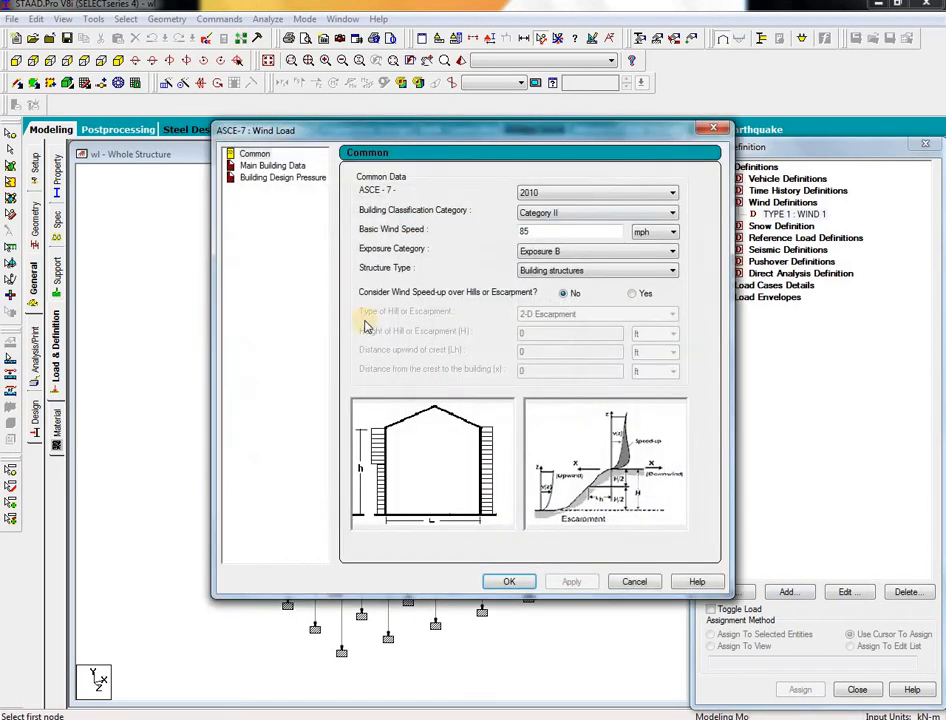
Step: Set the basic wind speed to 33 m/sec in the common data and apply it
{"action": "left_click", "coordinate": [254, 154]}
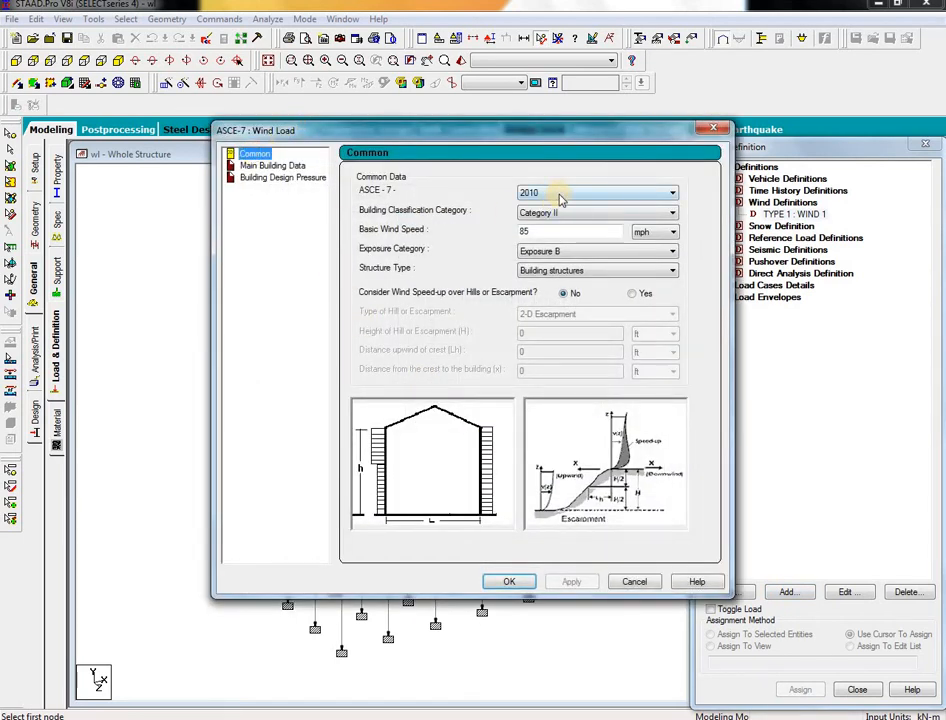
{"action": "double_click", "coordinate": [580, 231]}
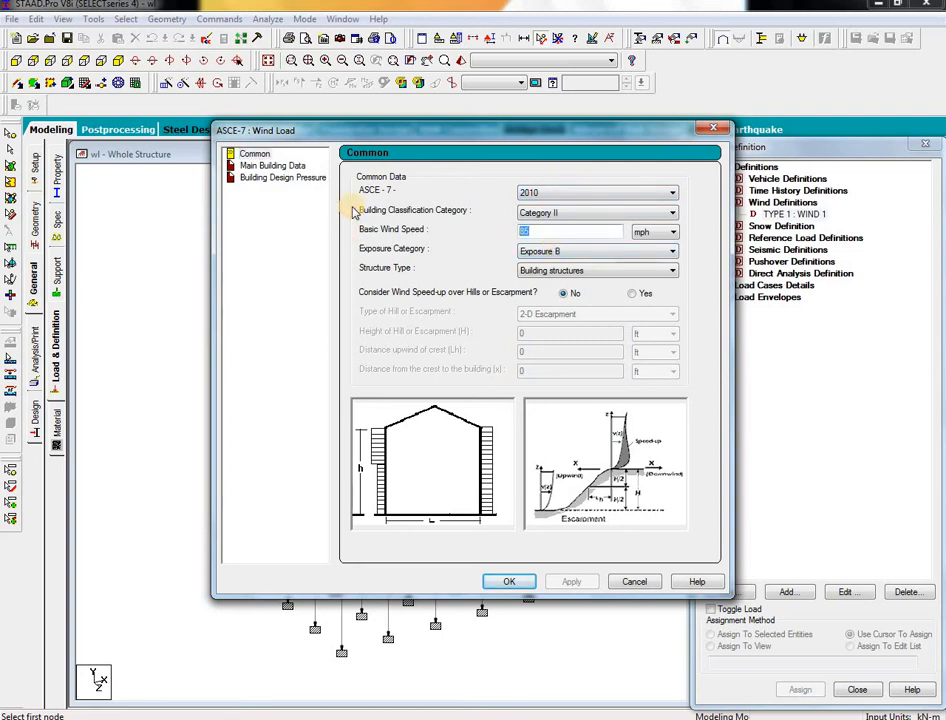
{"action": "type", "text": "33"}
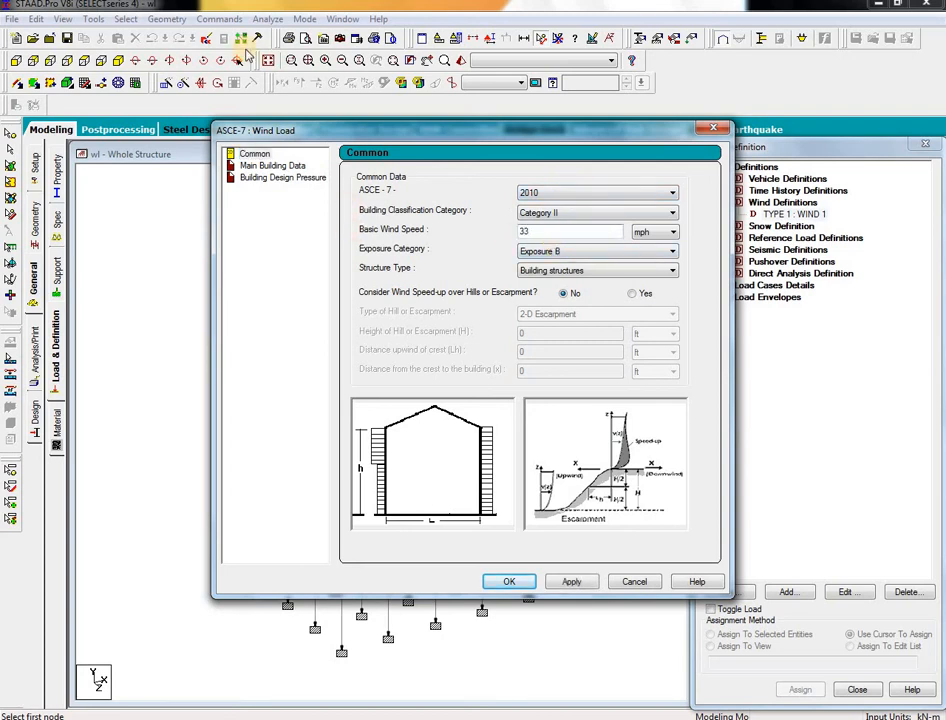
{"action": "left_click", "coordinate": [671, 236]}
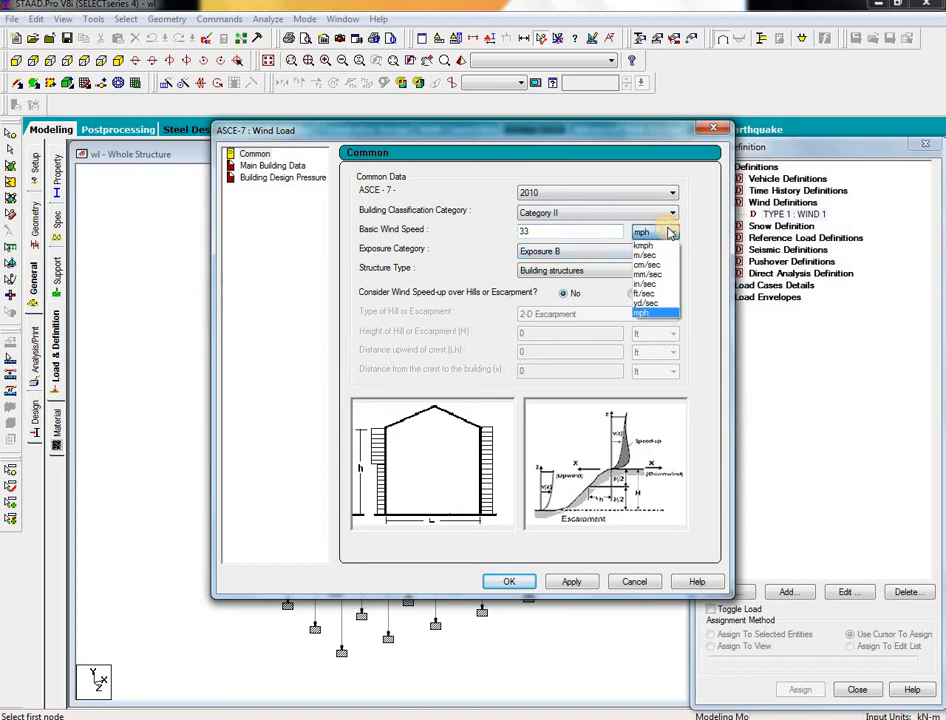
{"action": "left_click", "coordinate": [660, 256]}
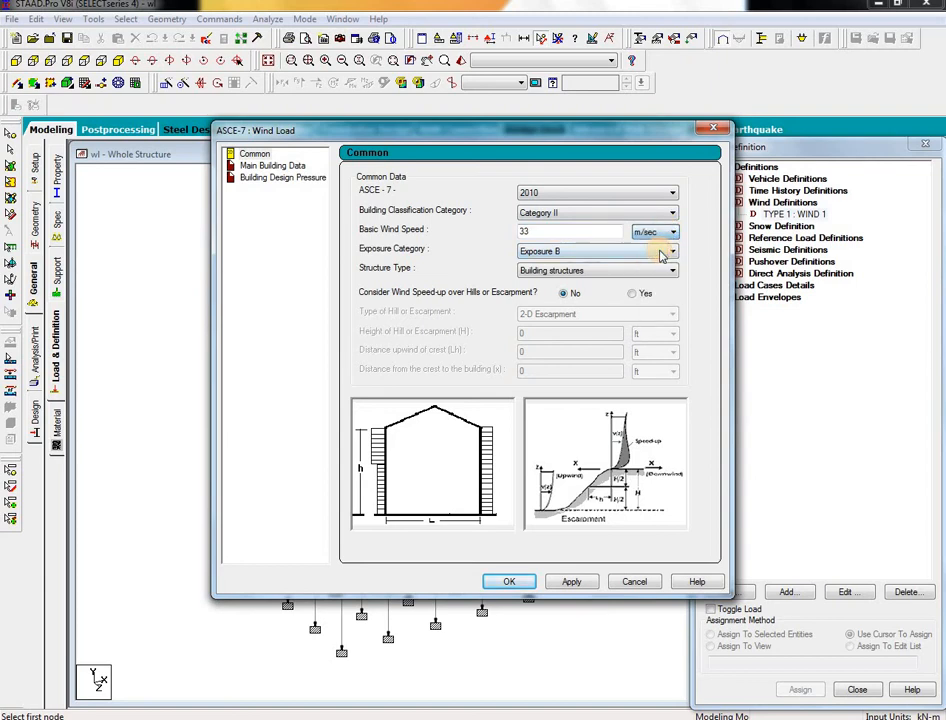
{"action": "left_click", "coordinate": [571, 581]}
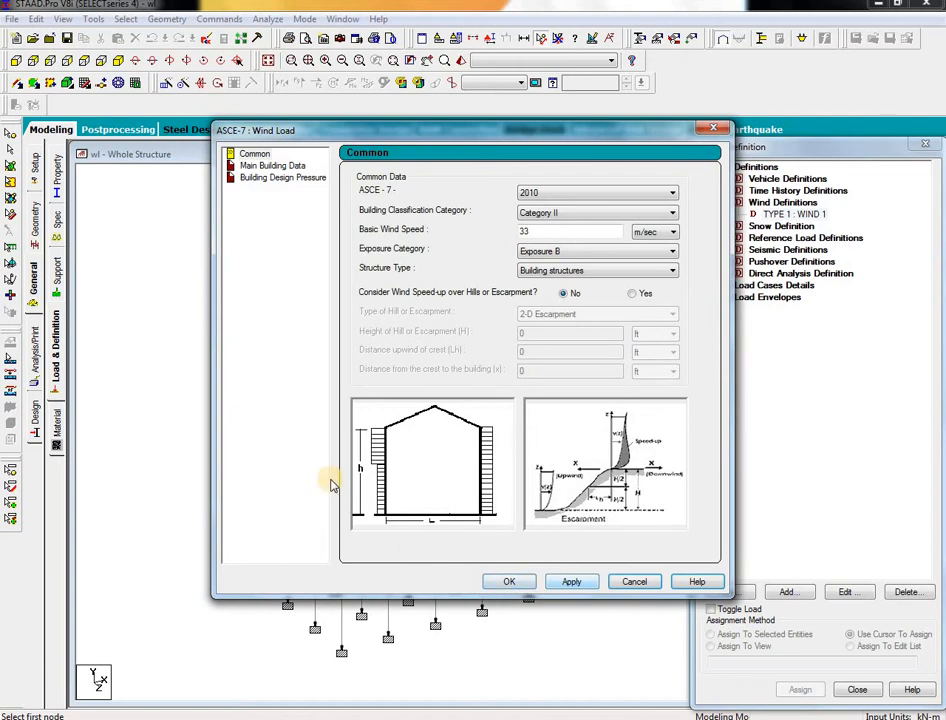
Step: In the main building data, enter 18 for the building height and 12 for the lengths along and normal to the wind
{"action": "left_click", "coordinate": [274, 165]}
{"action": "double_click", "coordinate": [545, 193]}
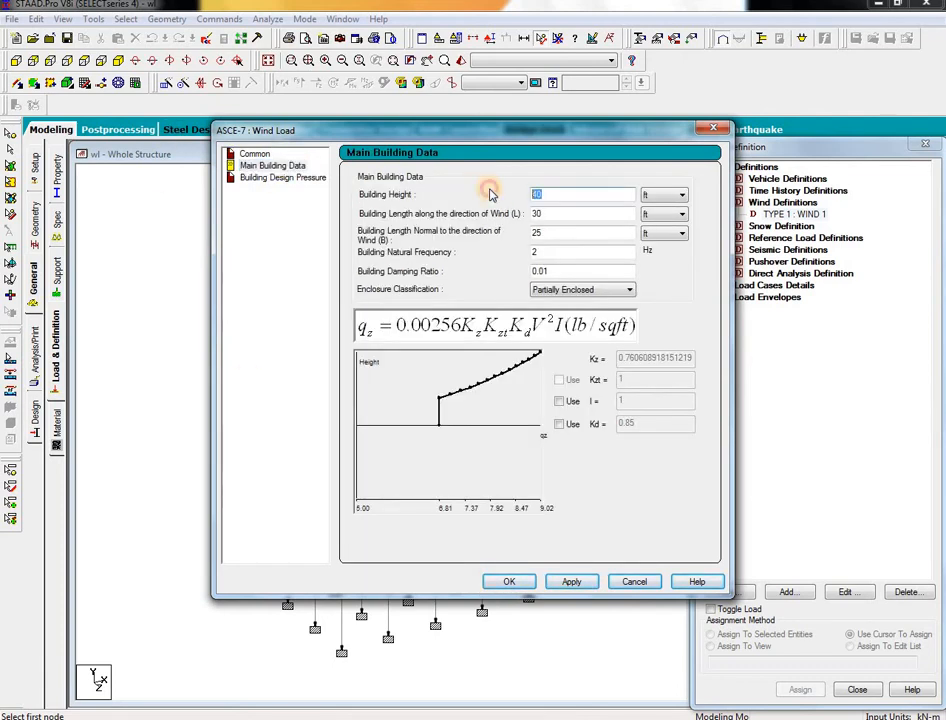
{"action": "type", "text": "18"}
{"action": "double_click", "coordinate": [597, 214]}
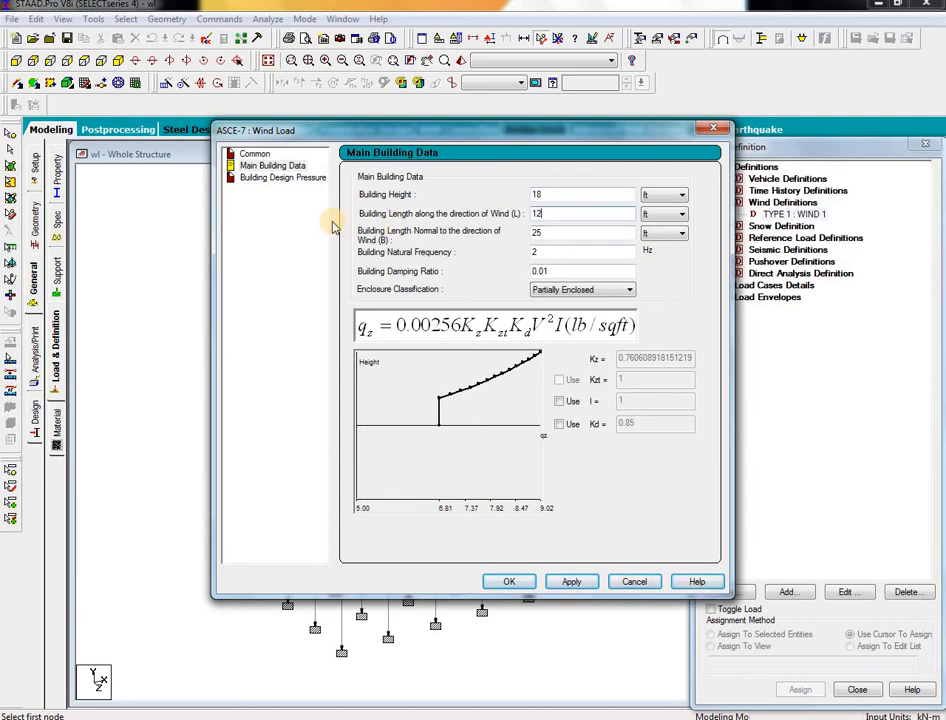
{"action": "double_click", "coordinate": [554, 232]}
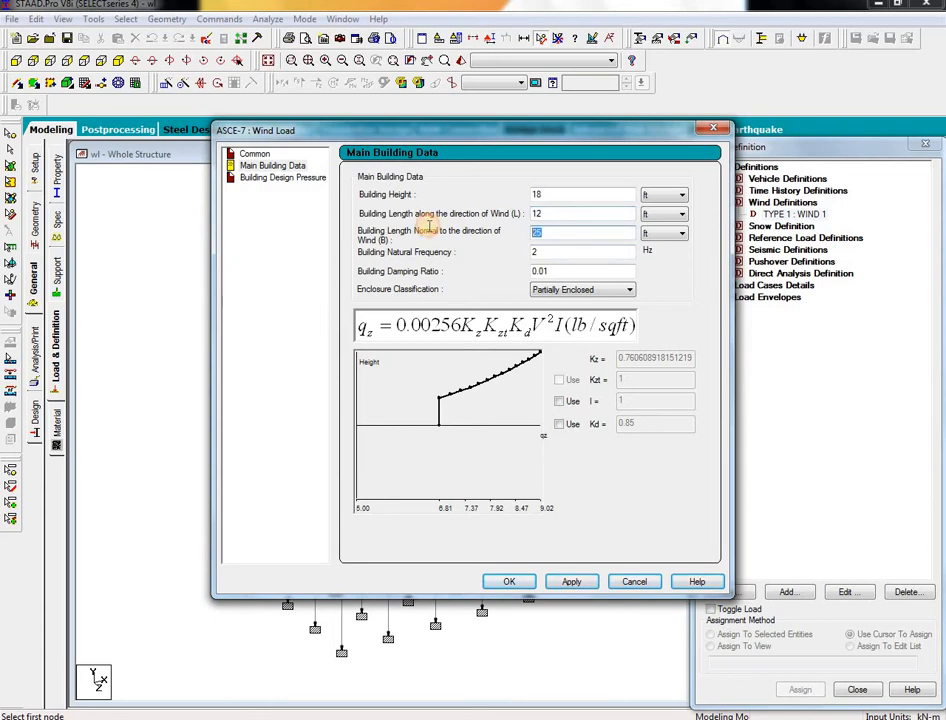
{"action": "type", "text": "12"}
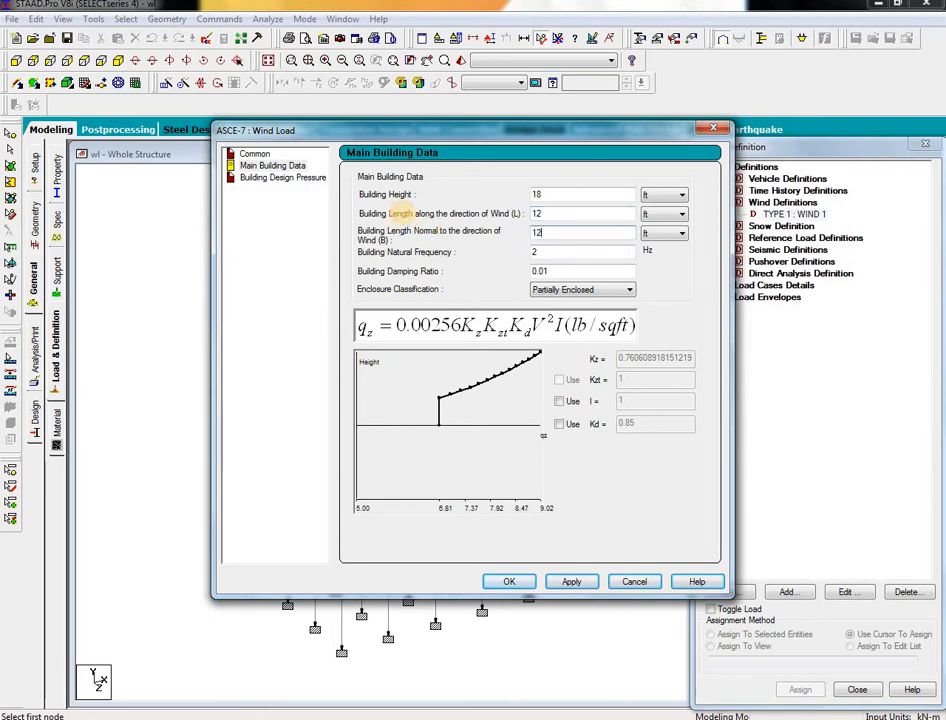
Step: Set the units of the building height and both building lengths to metres
{"action": "left_click", "coordinate": [670, 196]}
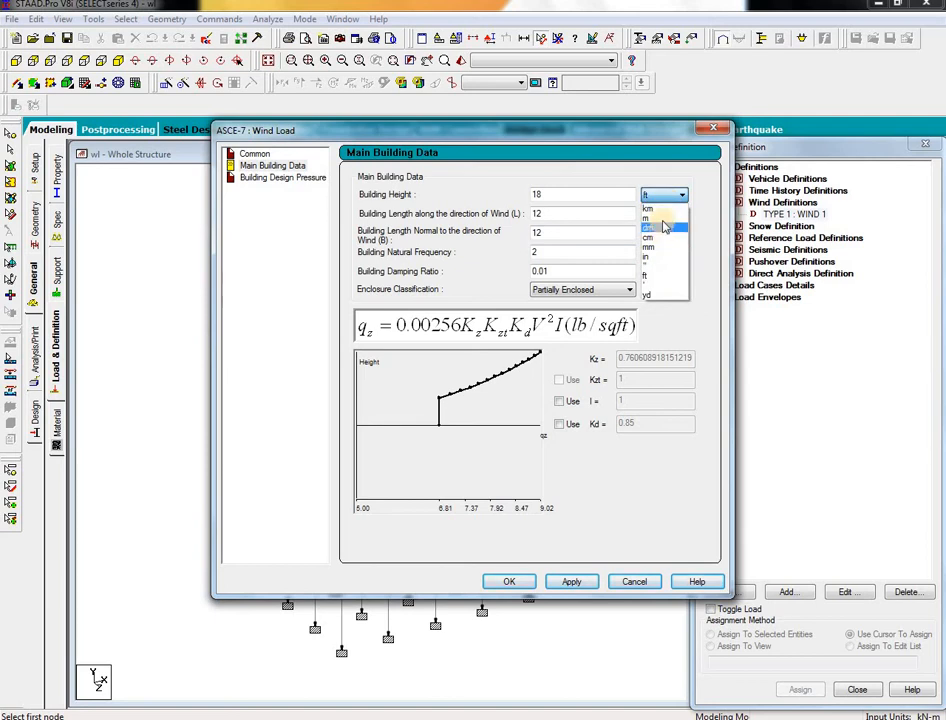
{"action": "left_click", "coordinate": [662, 218]}
{"action": "left_click", "coordinate": [663, 215]}
{"action": "left_click", "coordinate": [663, 239]}
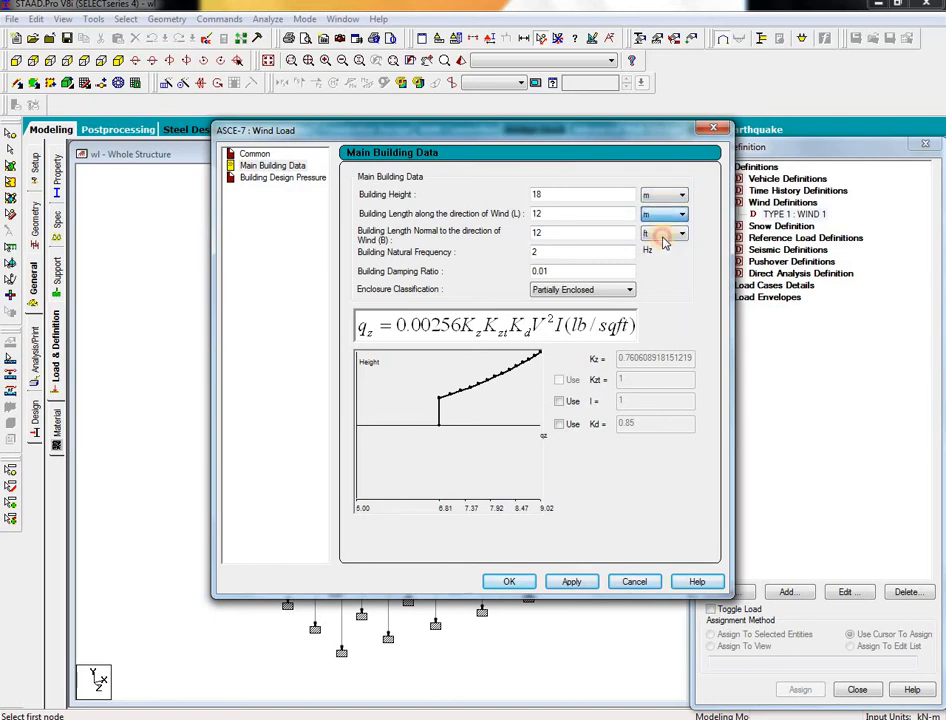
{"action": "left_click", "coordinate": [666, 234]}
{"action": "left_click", "coordinate": [660, 255]}
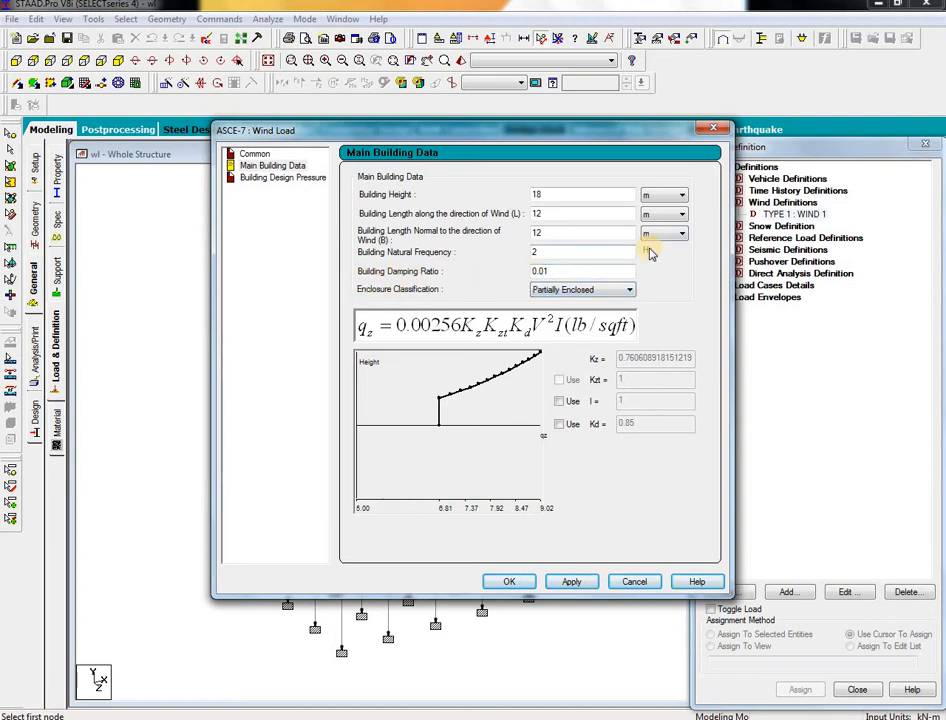
Step: Keep the enclosure classification as Partially Enclosed and apply the main building data
{"action": "left_click", "coordinate": [607, 289]}
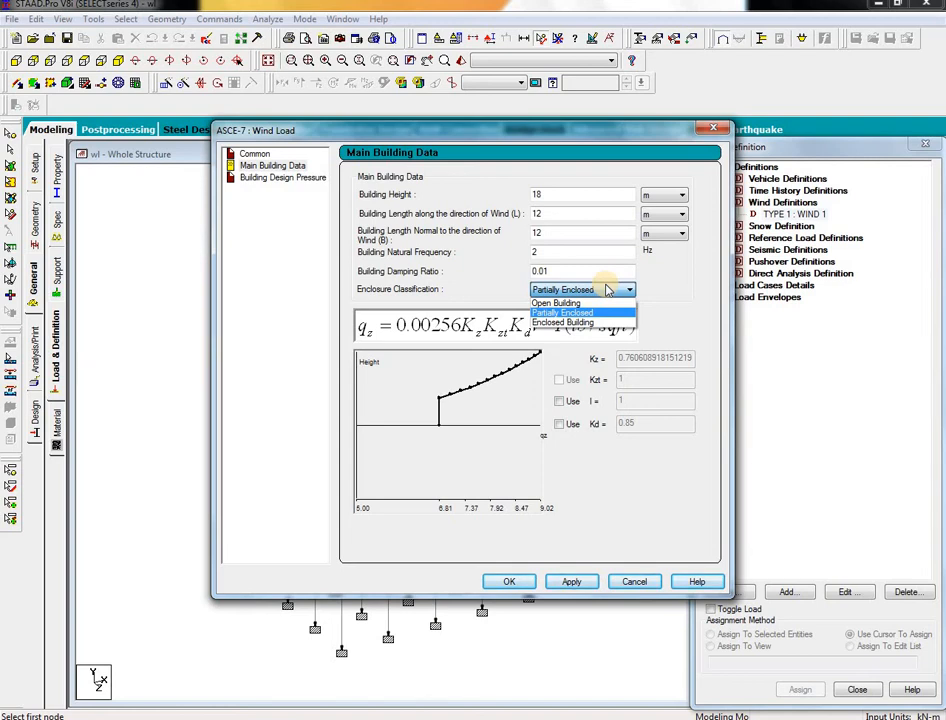
{"action": "left_click", "coordinate": [607, 289]}
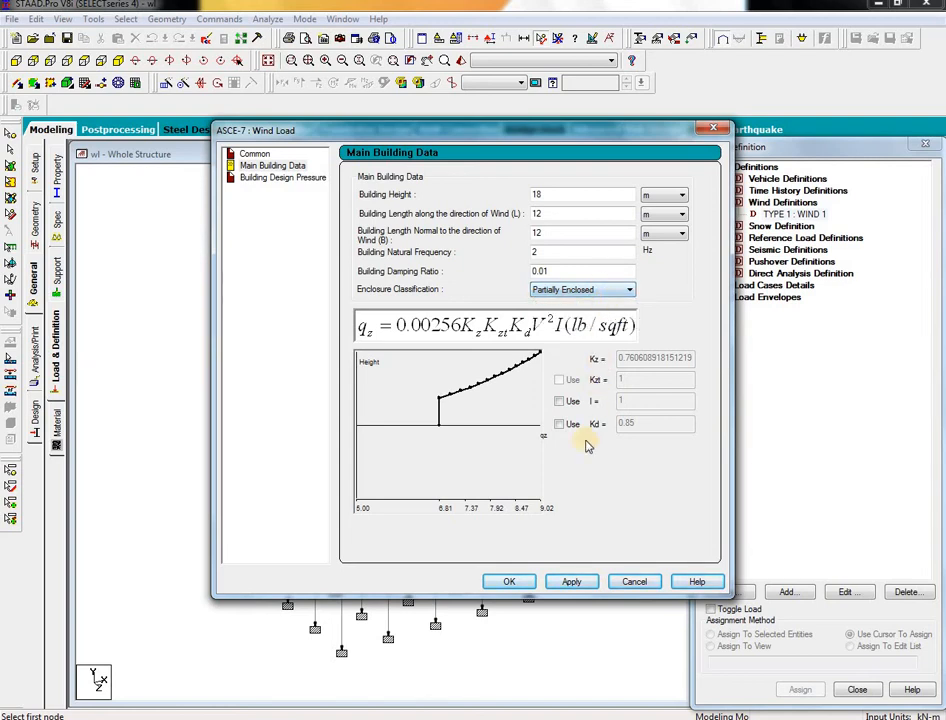
{"action": "left_click", "coordinate": [572, 582]}
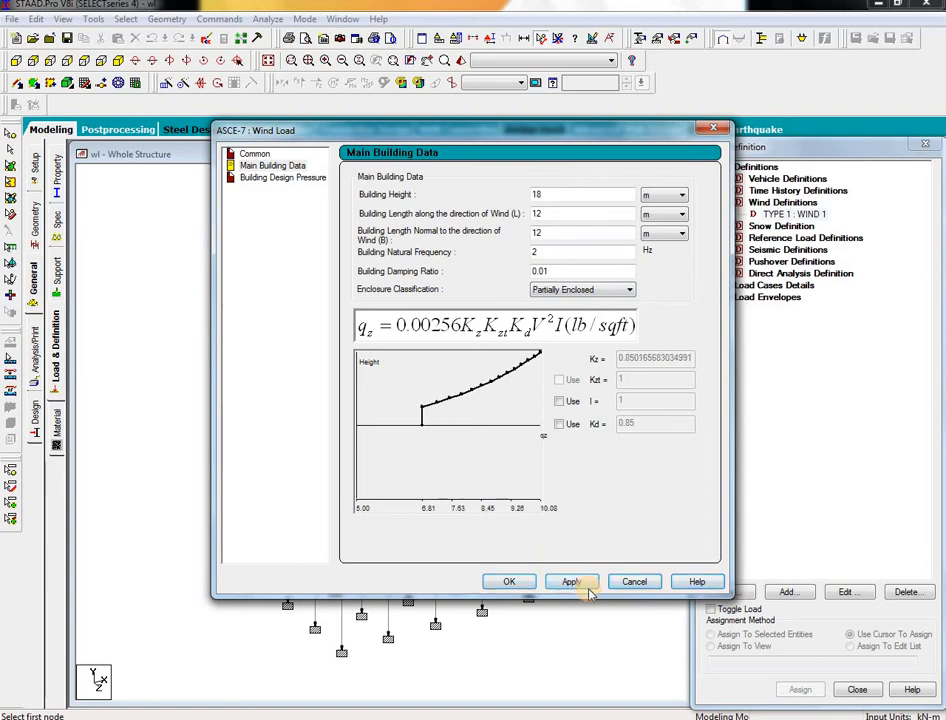
Step: Accept the building design pressure for the windward wall and add the calculated intensities to the WIND 1 definition
{"action": "left_click", "coordinate": [281, 180]}
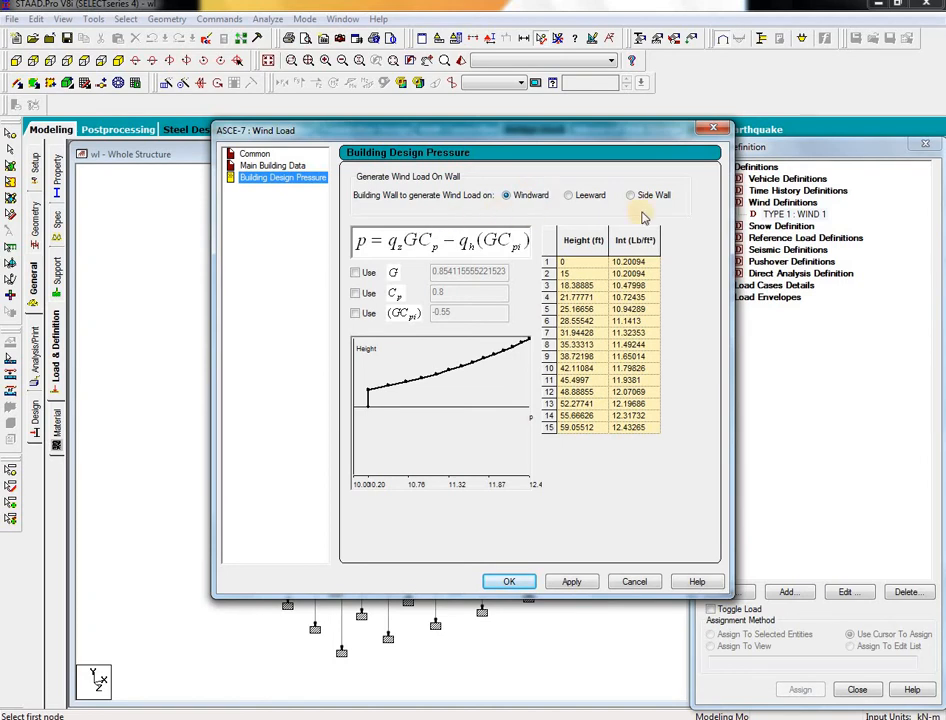
{"action": "left_click", "coordinate": [508, 581]}
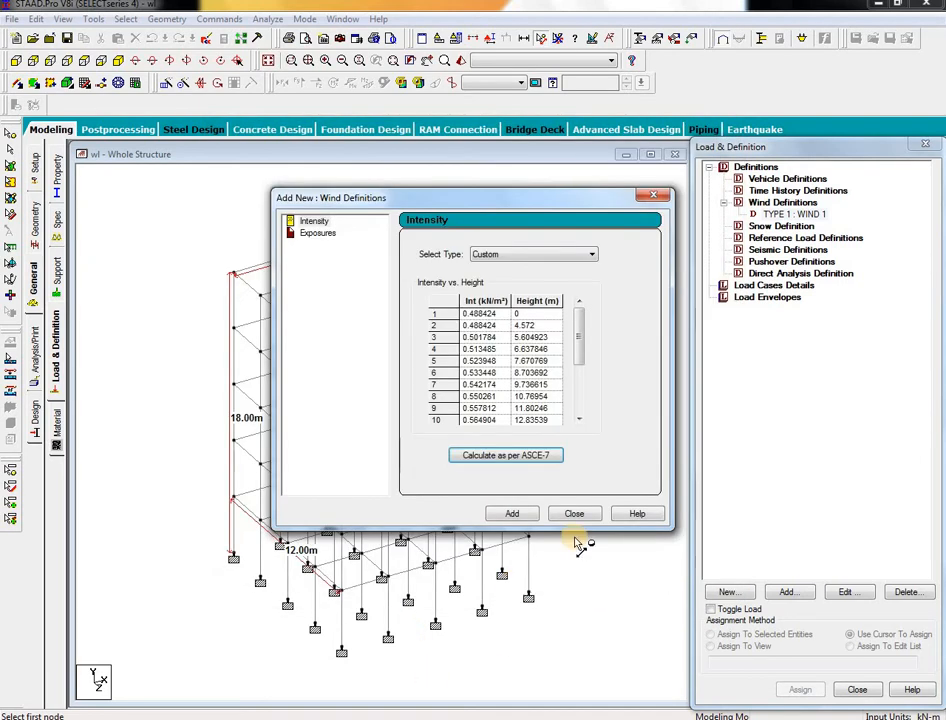
{"action": "left_click", "coordinate": [500, 517]}
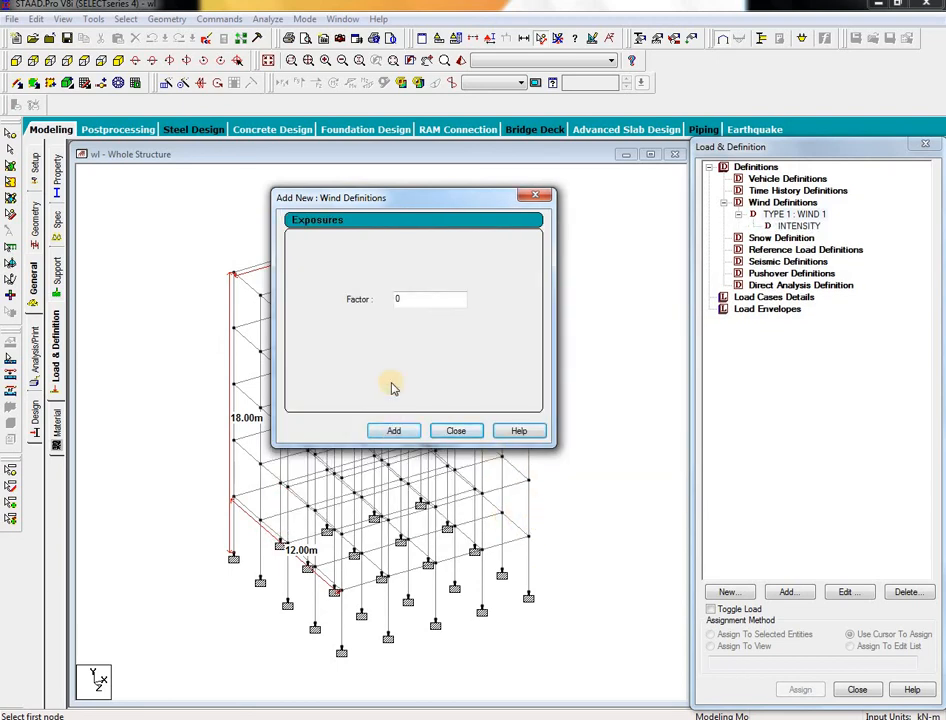
Step: Add an exposure with factor 1 to the WIND 1 definition and finish adding wind definitions
{"action": "left_click_drag", "start_coordinate": [411, 303], "coordinate": [211, 306]}
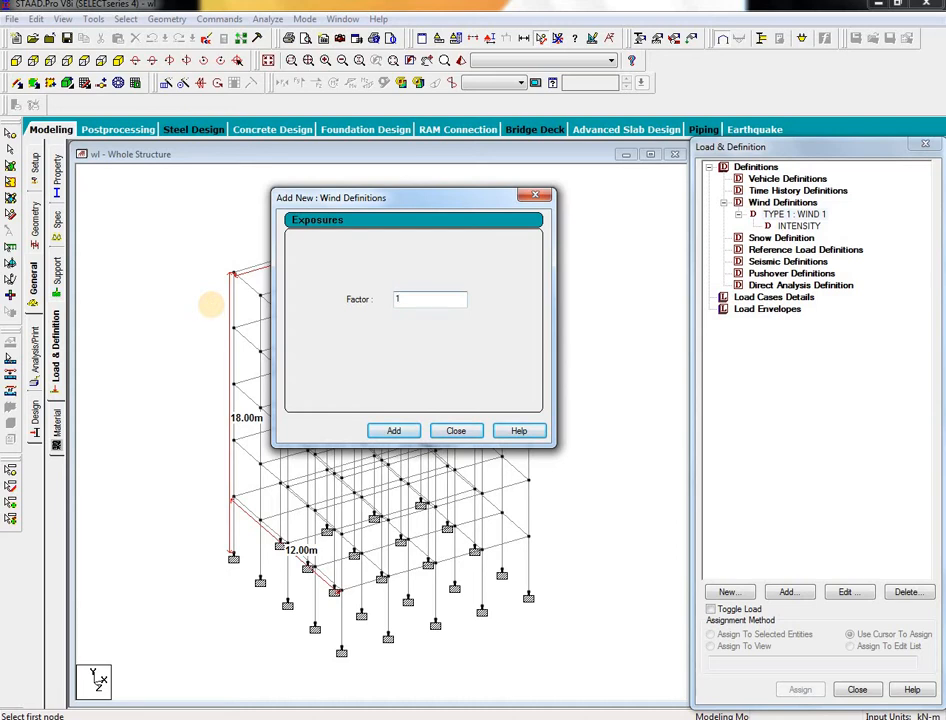
{"action": "type", "text": "1"}
{"action": "left_click", "coordinate": [394, 430]}
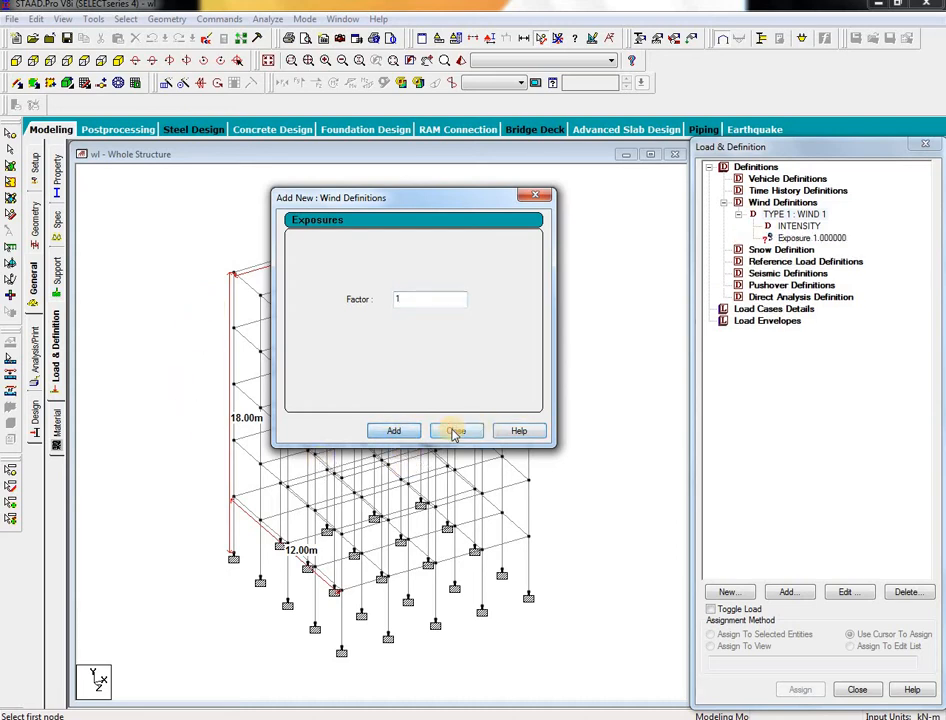
{"action": "left_click", "coordinate": [455, 431]}
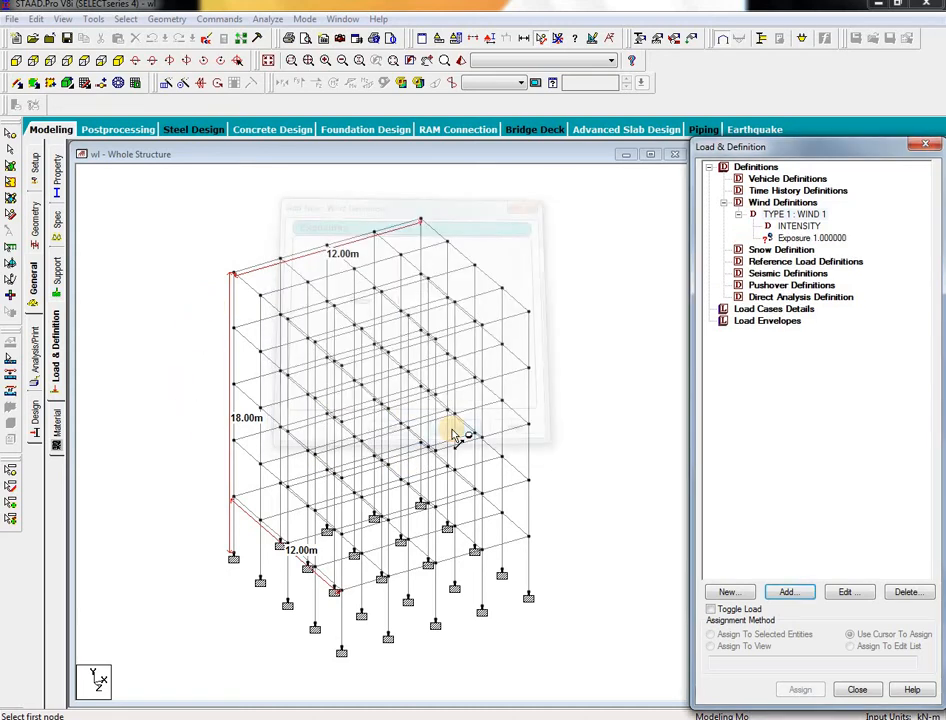
Step: Assign the wind exposure with factor 1 to all nodes in the view
{"action": "left_click", "coordinate": [812, 238]}
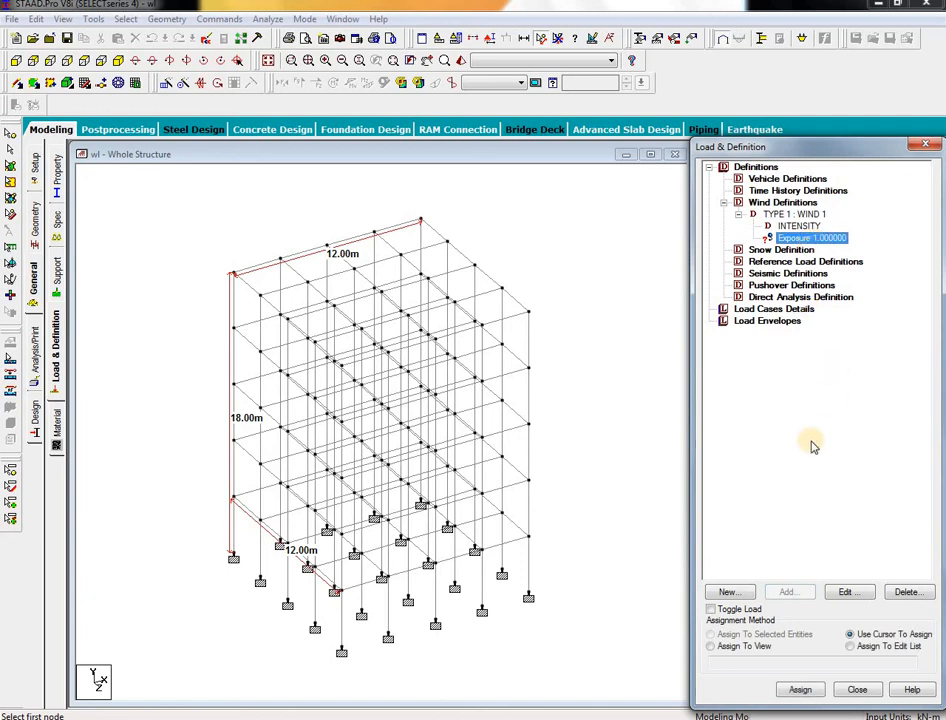
{"action": "left_click", "coordinate": [766, 648]}
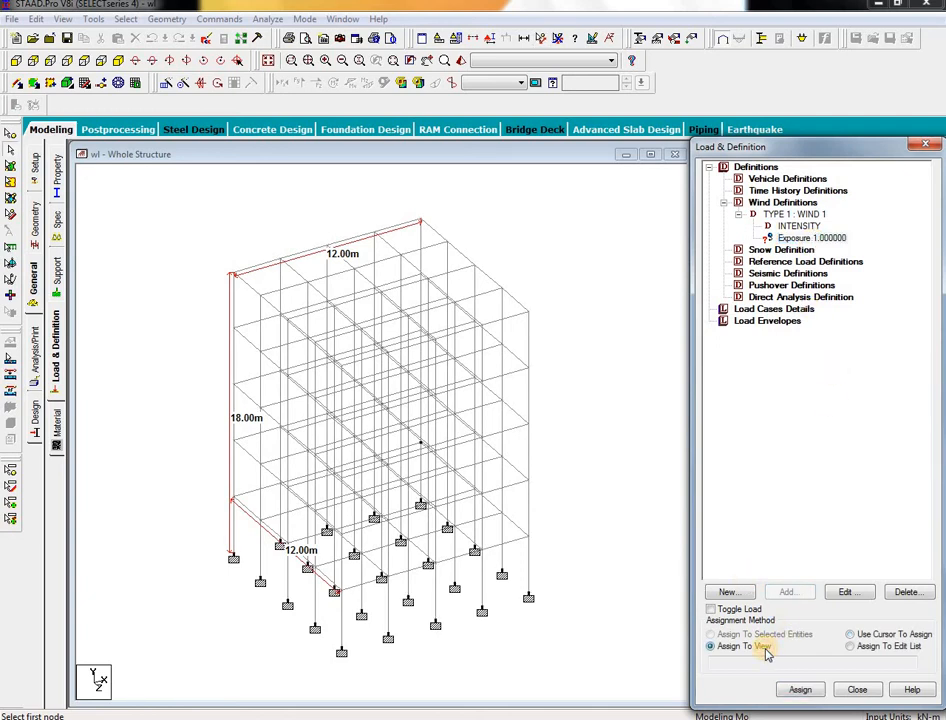
{"action": "left_click", "coordinate": [799, 690]}
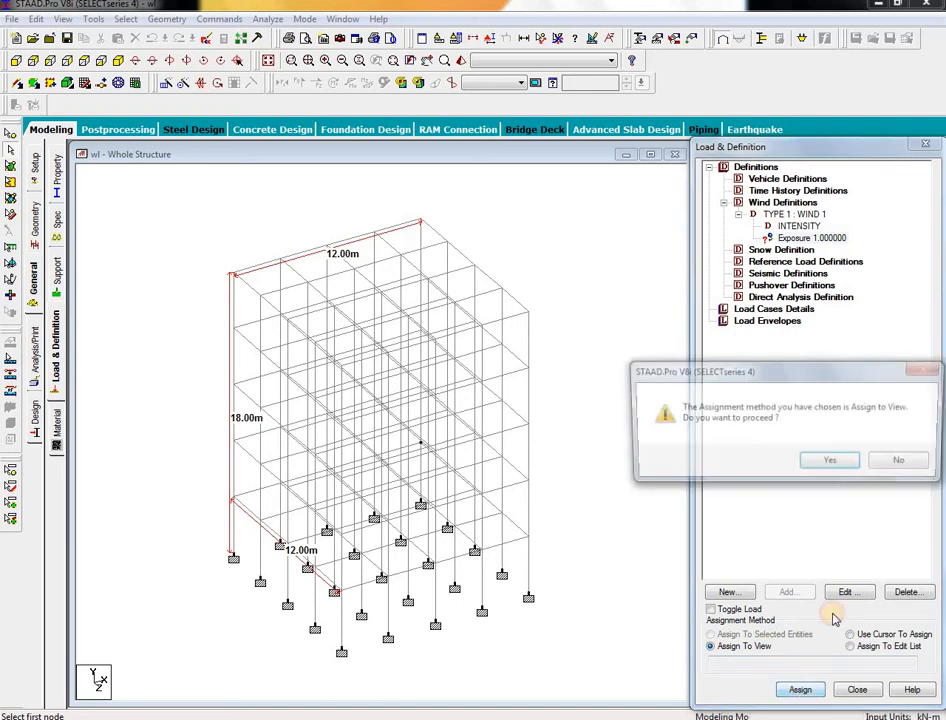
{"action": "left_click", "coordinate": [836, 461]}
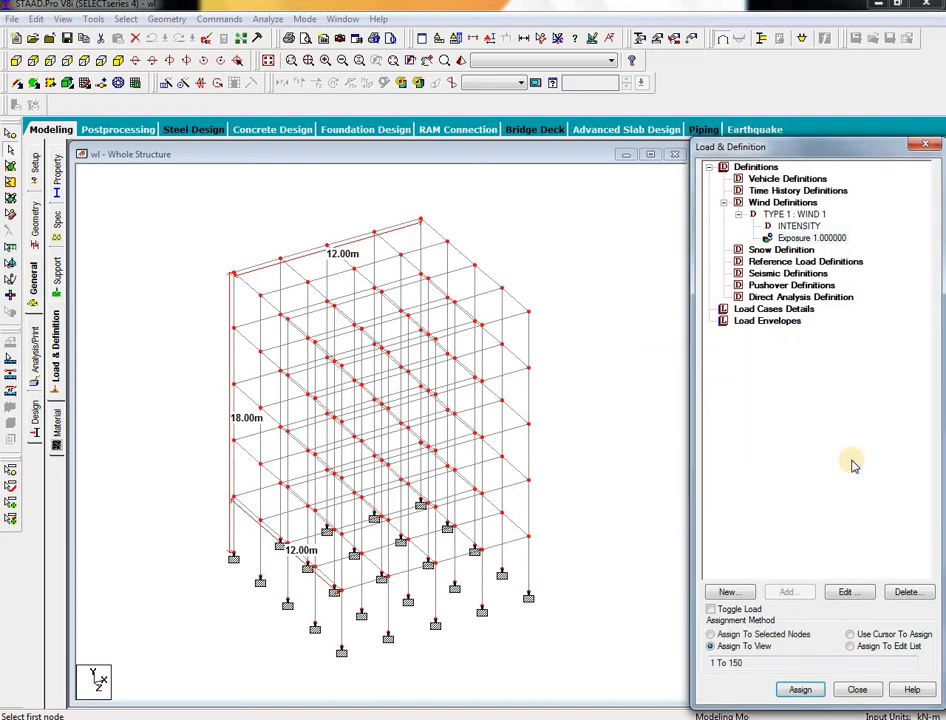
Step: Add primary load case 1 with loading type Dead and the title dl
{"action": "left_click", "coordinate": [742, 310]}
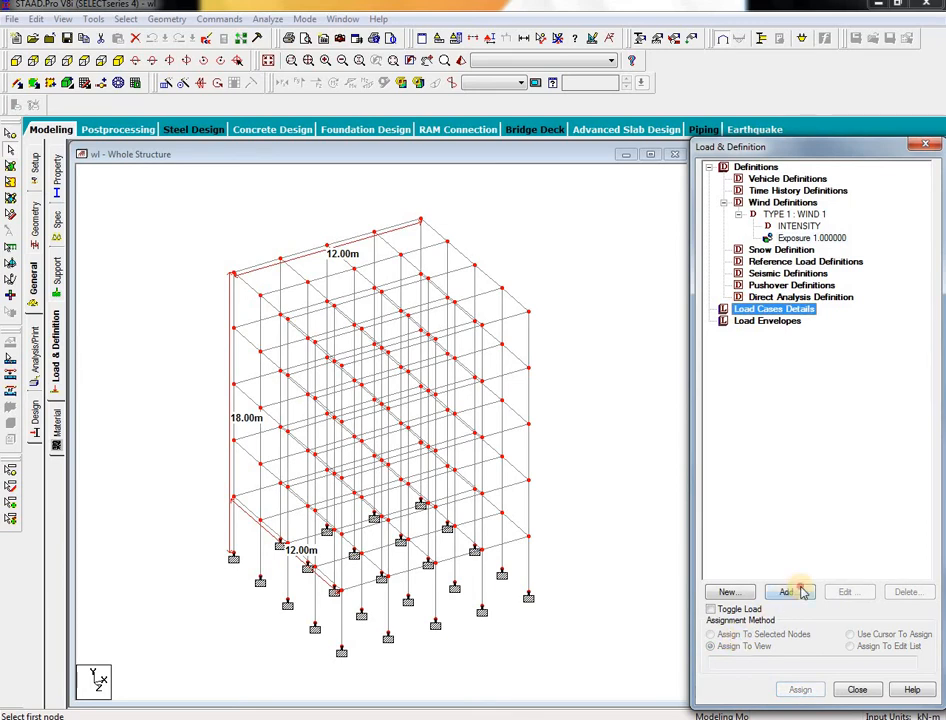
{"action": "left_click", "coordinate": [801, 592]}
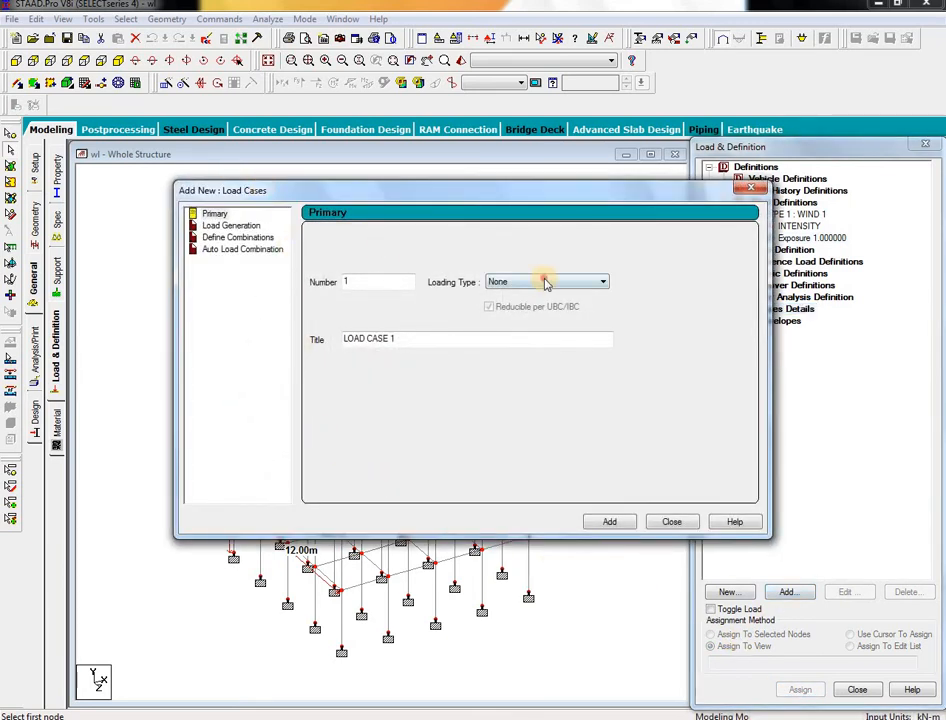
{"action": "left_click", "coordinate": [545, 284]}
{"action": "left_click", "coordinate": [533, 299]}
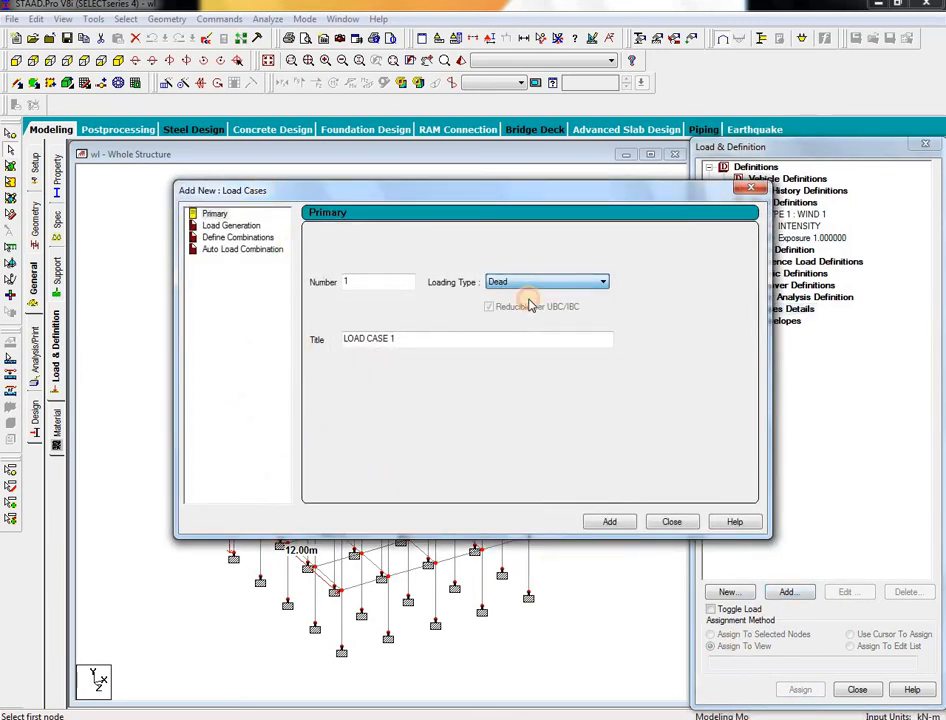
{"action": "triple_click", "coordinate": [498, 344]}
{"action": "type", "text": "dl"}
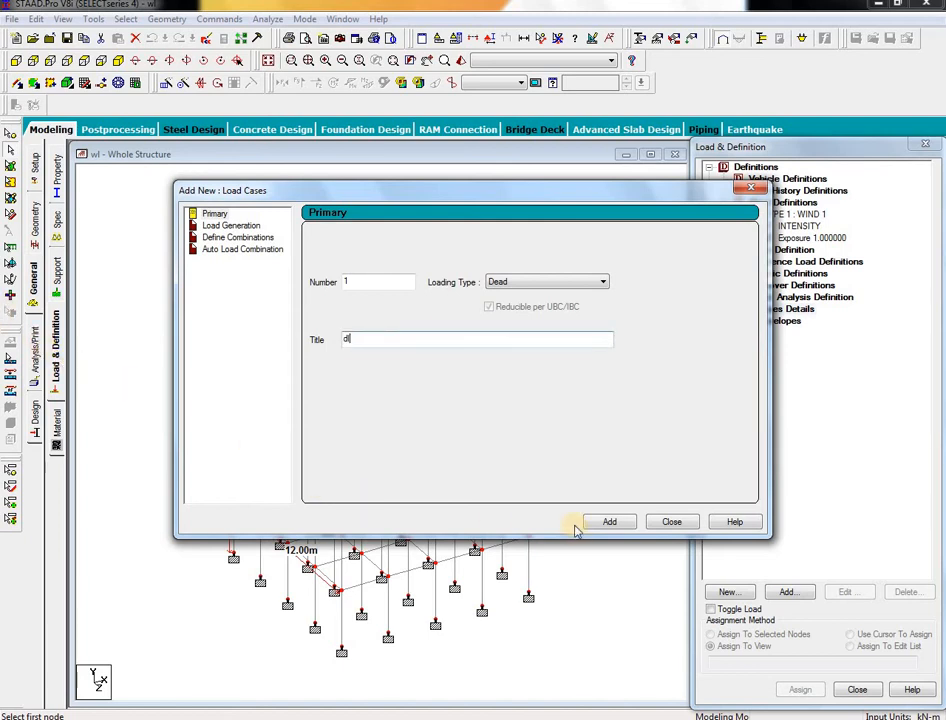
{"action": "left_click", "coordinate": [607, 522]}
Step: Add primary load case 2 with loading type Live and the title ll
{"action": "left_click", "coordinate": [541, 287]}
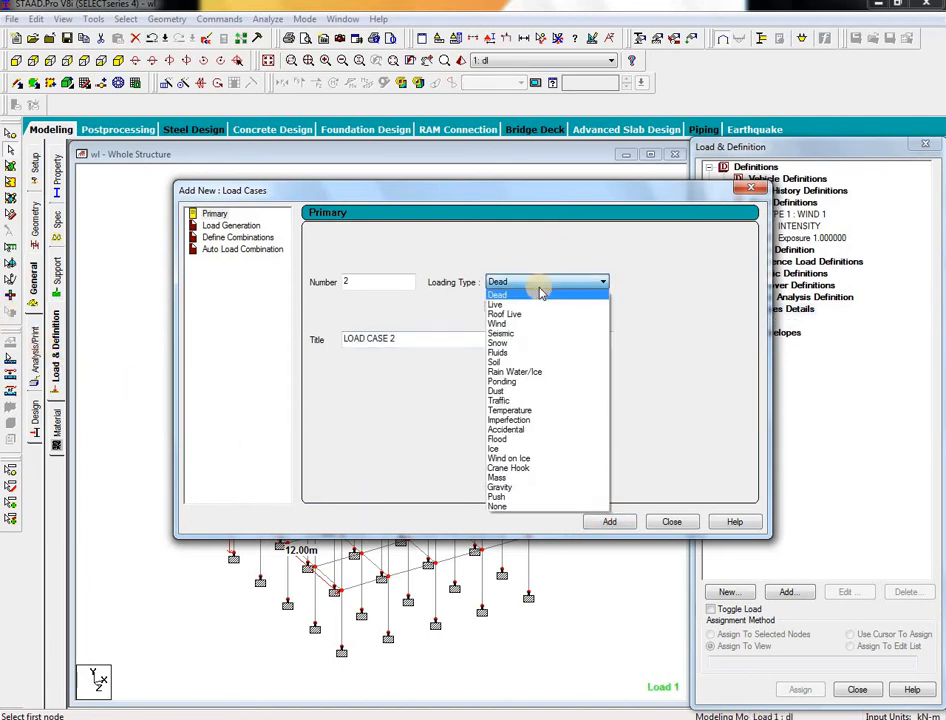
{"action": "left_click", "coordinate": [521, 304]}
{"action": "triple_click", "coordinate": [400, 340]}
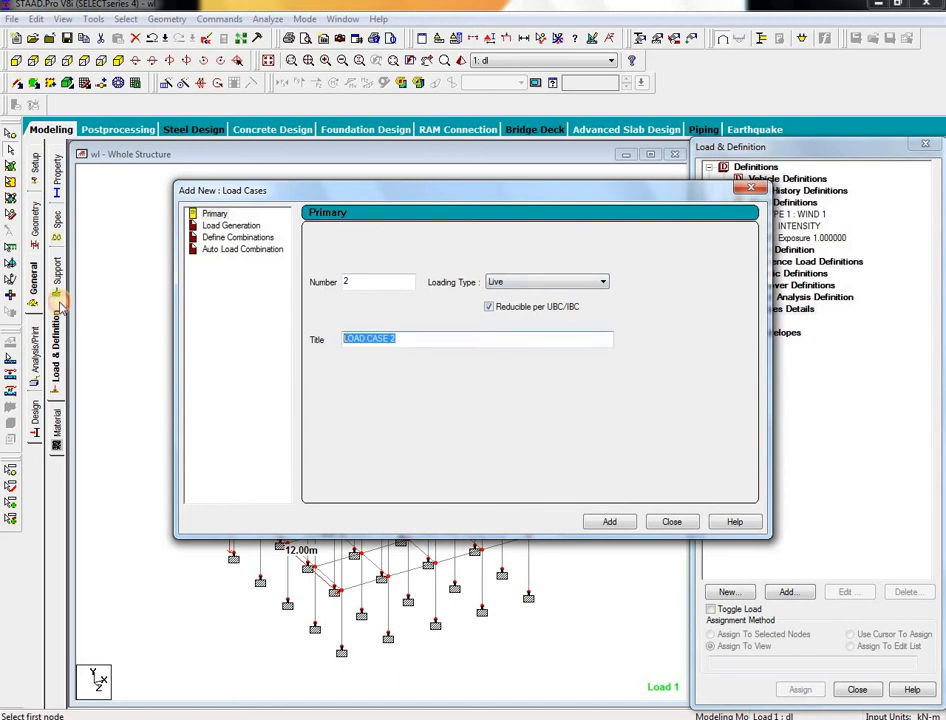
{"action": "key", "text": "BackSpace"}
{"action": "type", "text": "ll"}
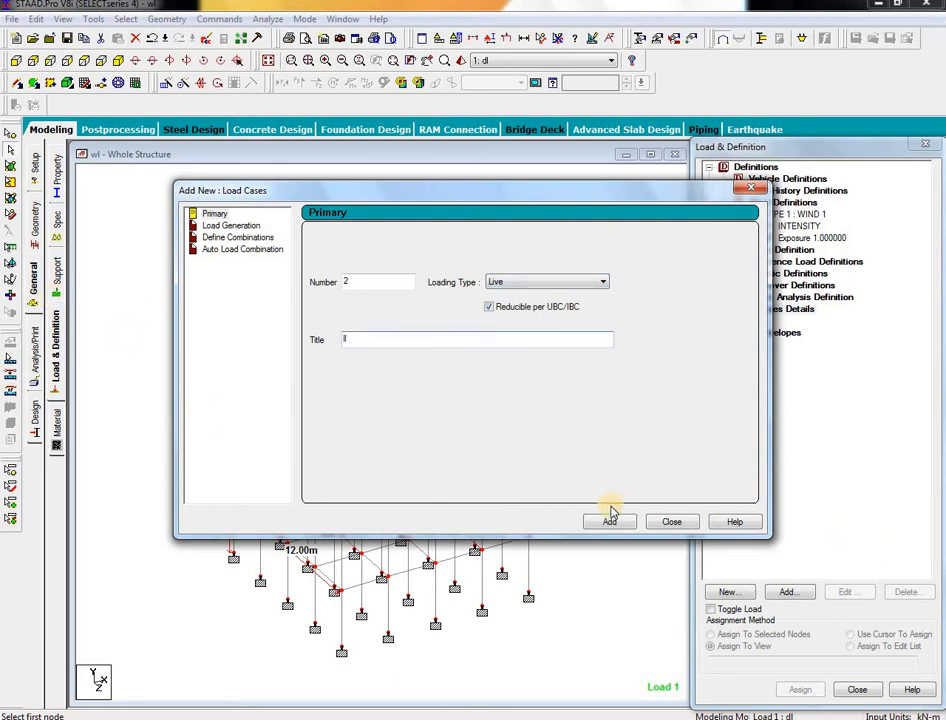
{"action": "left_click", "coordinate": [605, 520]}
Step: Add primary load case 3 with loading type Wind and the title wx
{"action": "left_click", "coordinate": [551, 283]}
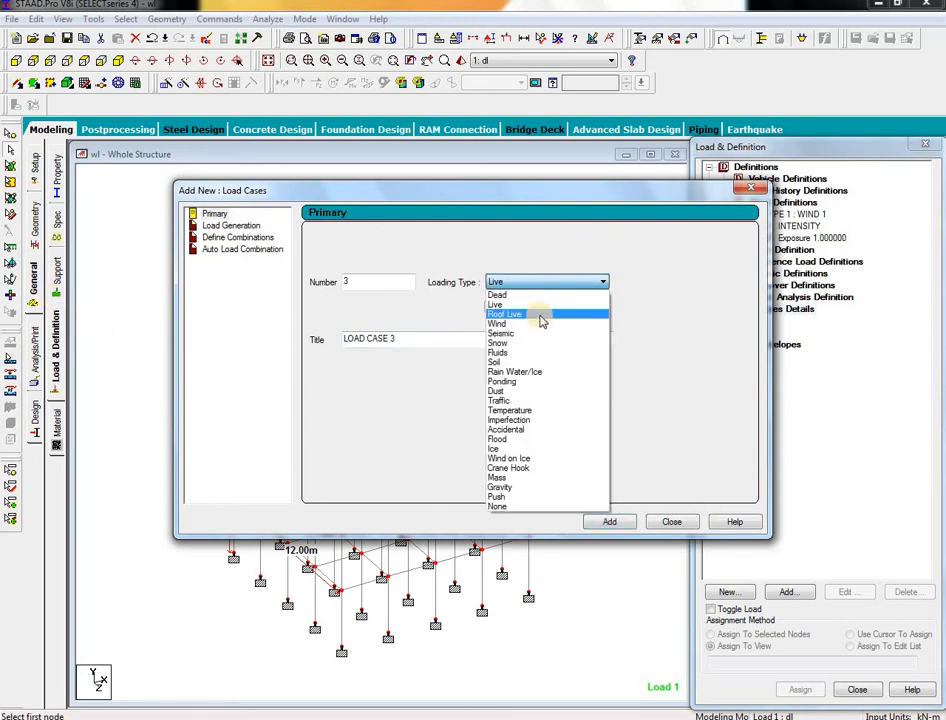
{"action": "left_click", "coordinate": [540, 324]}
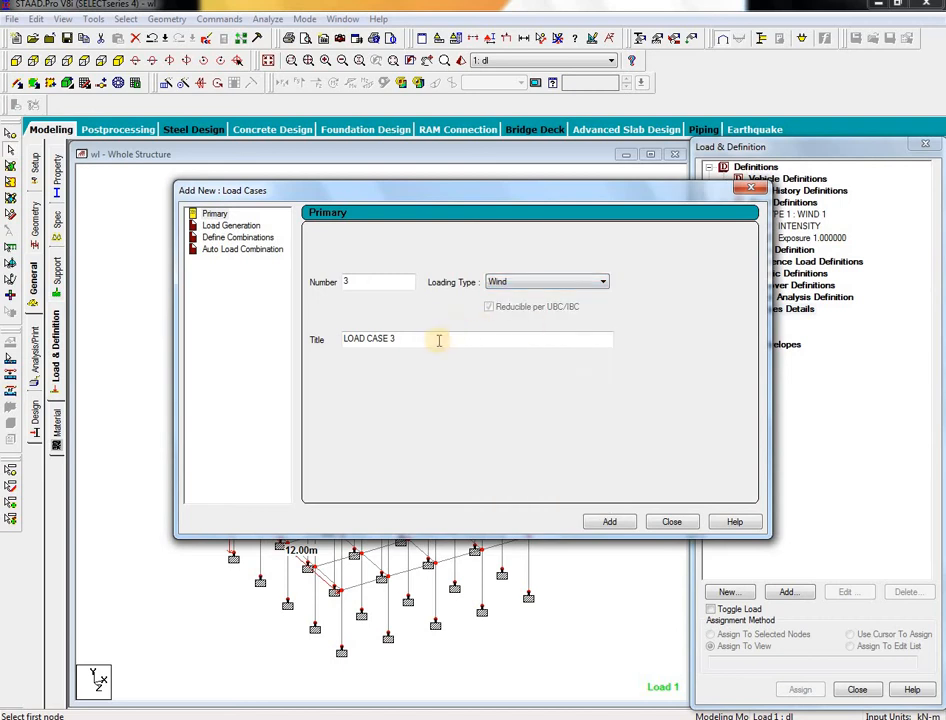
{"action": "triple_click", "coordinate": [498, 341]}
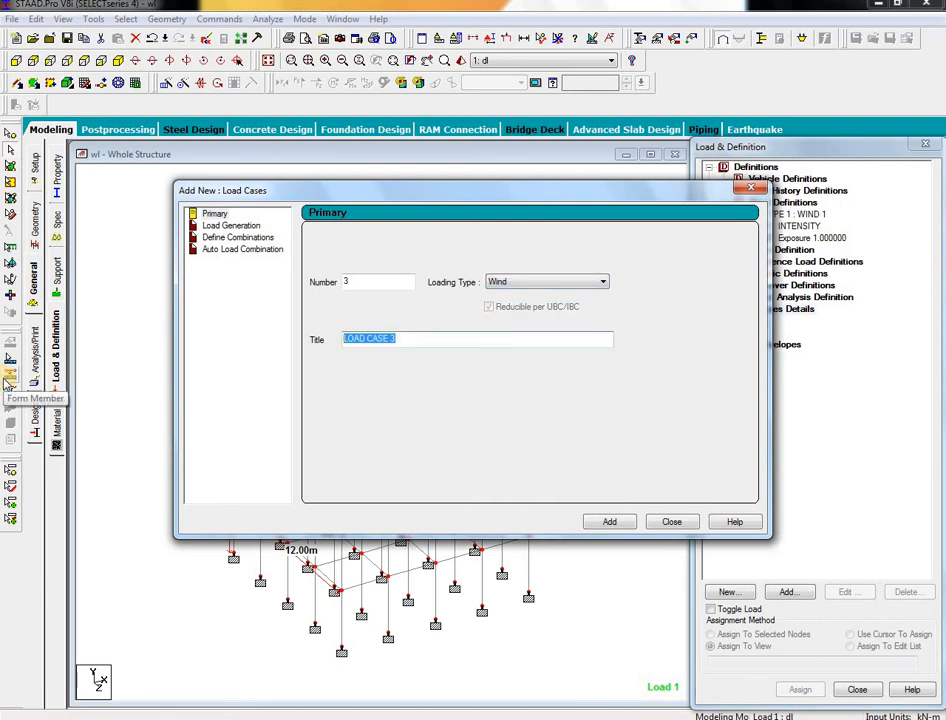
{"action": "type", "text": "x"}
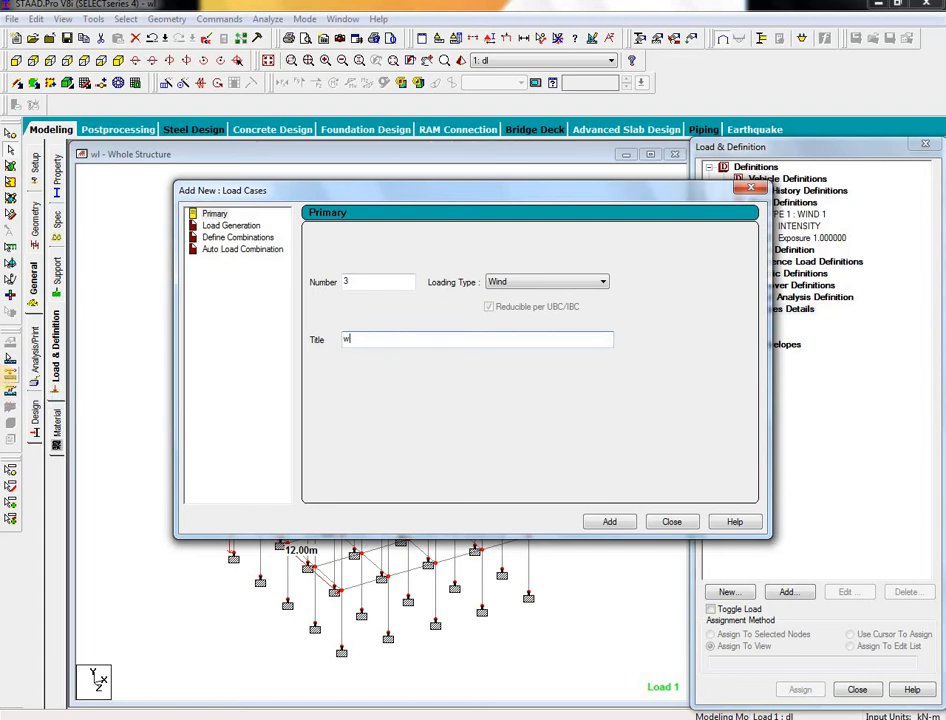
{"action": "left_click", "coordinate": [609, 521]}
Step: Add primary load case 4 of type Wind with the title w-x
{"action": "left_click_drag", "start_coordinate": [418, 338], "coordinate": [343, 339]}
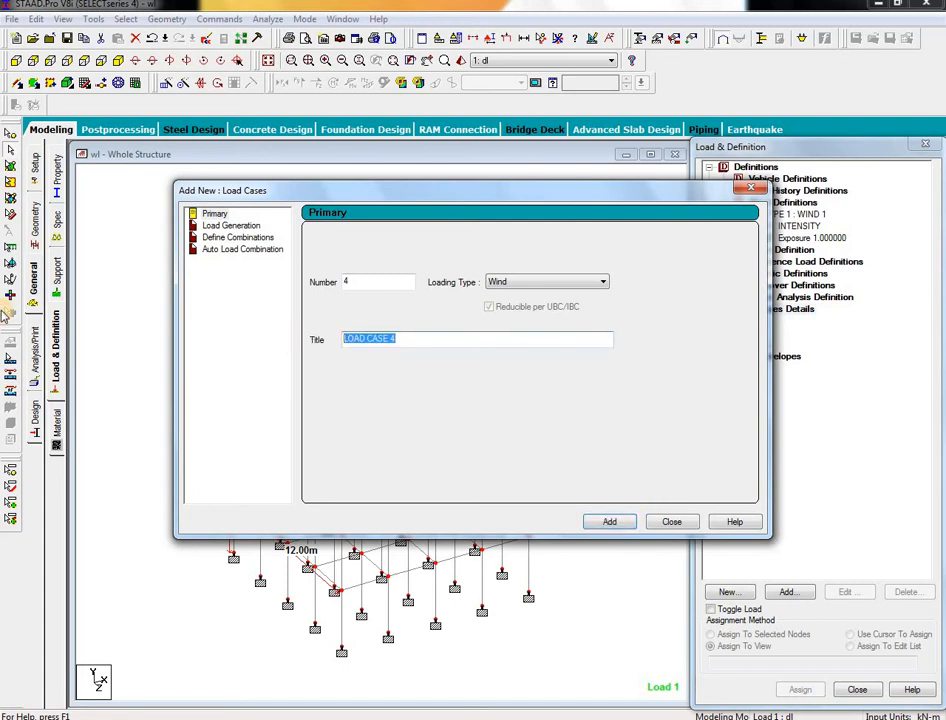
{"action": "type", "text": "w"}
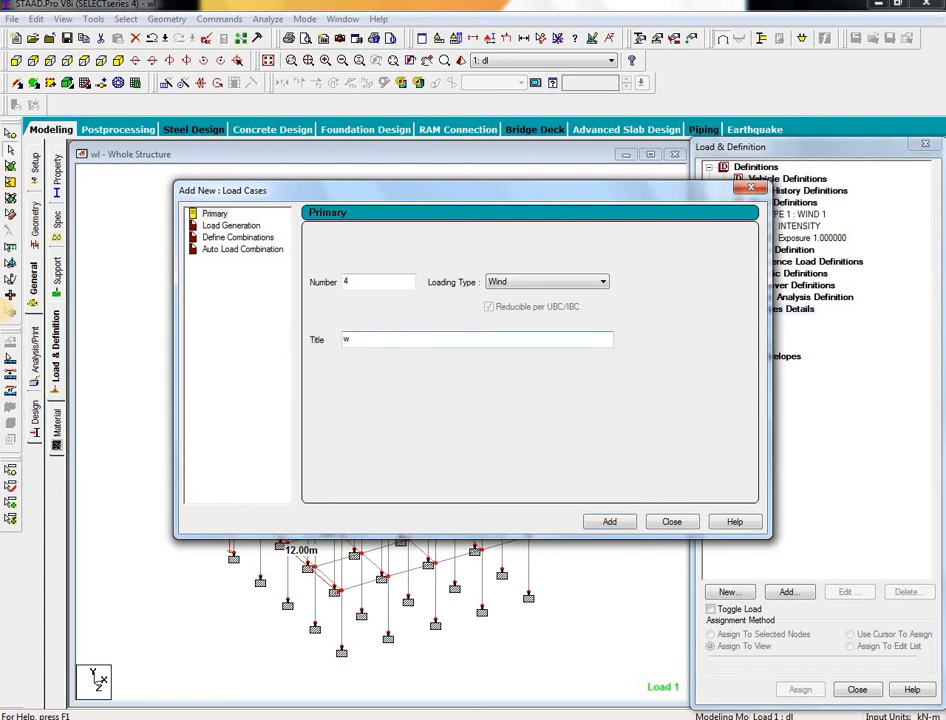
{"action": "type", "text": "x"}
{"action": "left_click", "coordinate": [612, 522]}
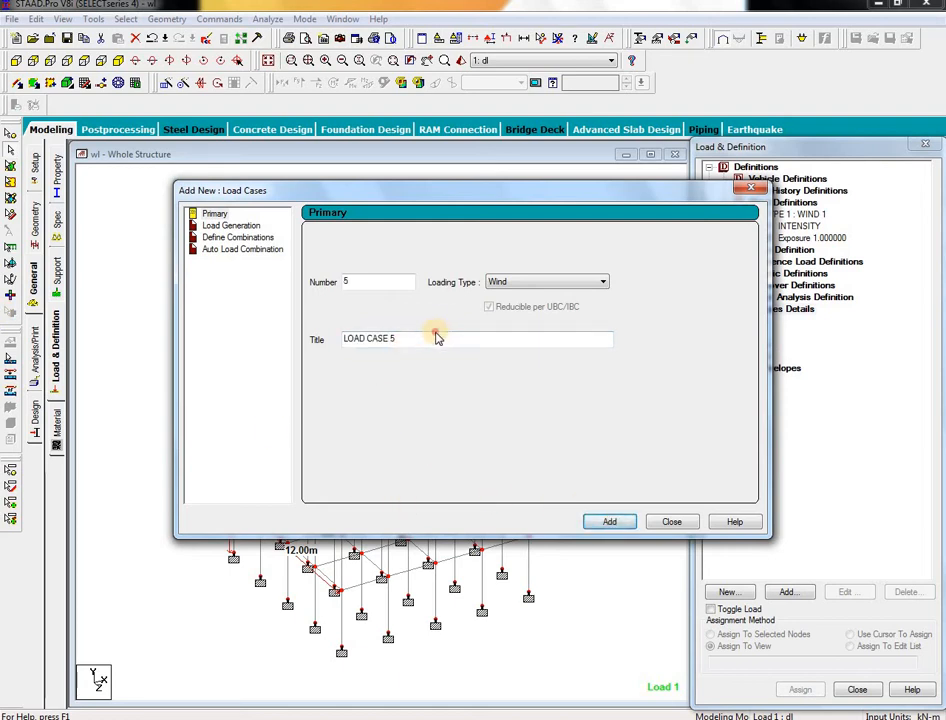
Step: Add wind load cases 5 and 6 with the titles wz and w-z and finish adding load cases
{"action": "left_click_drag", "start_coordinate": [429, 337], "coordinate": [5, 345]}
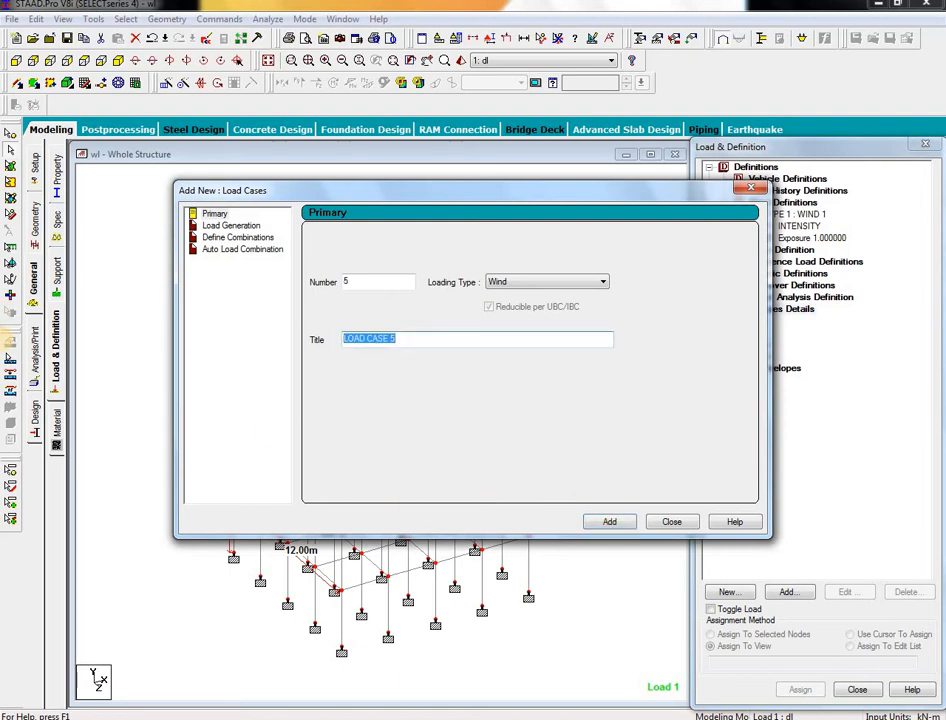
{"action": "type", "text": "wz"}
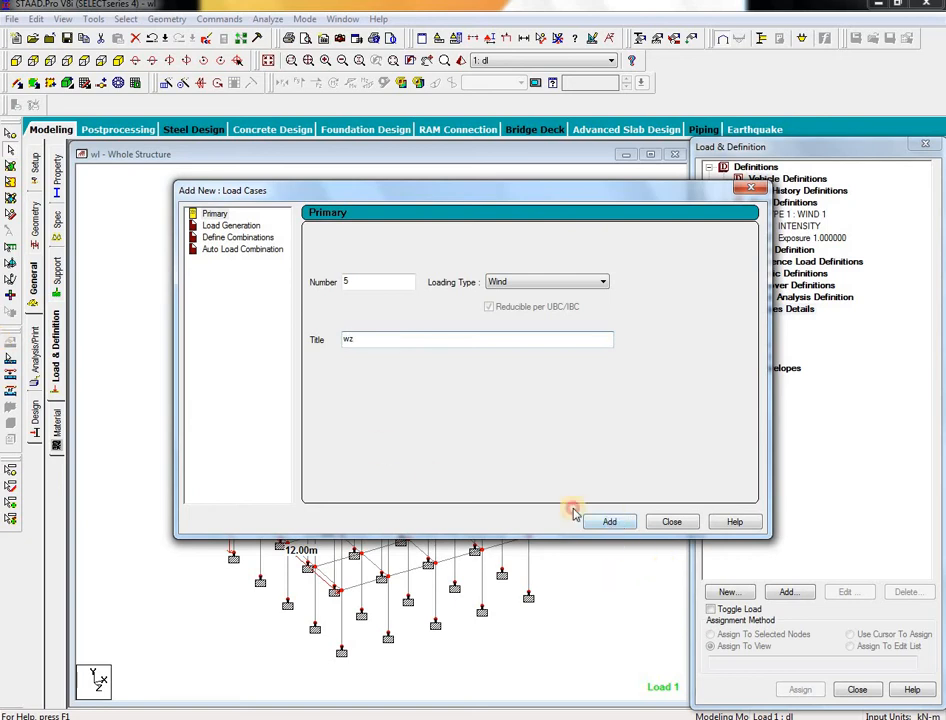
{"action": "left_click", "coordinate": [609, 521]}
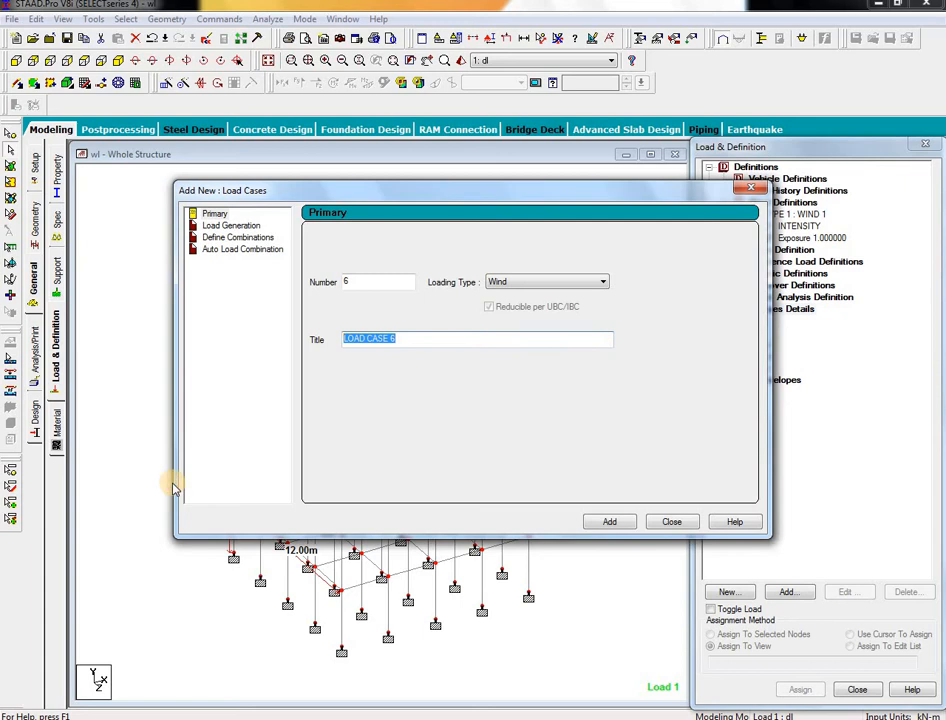
{"action": "type", "text": "w-z"}
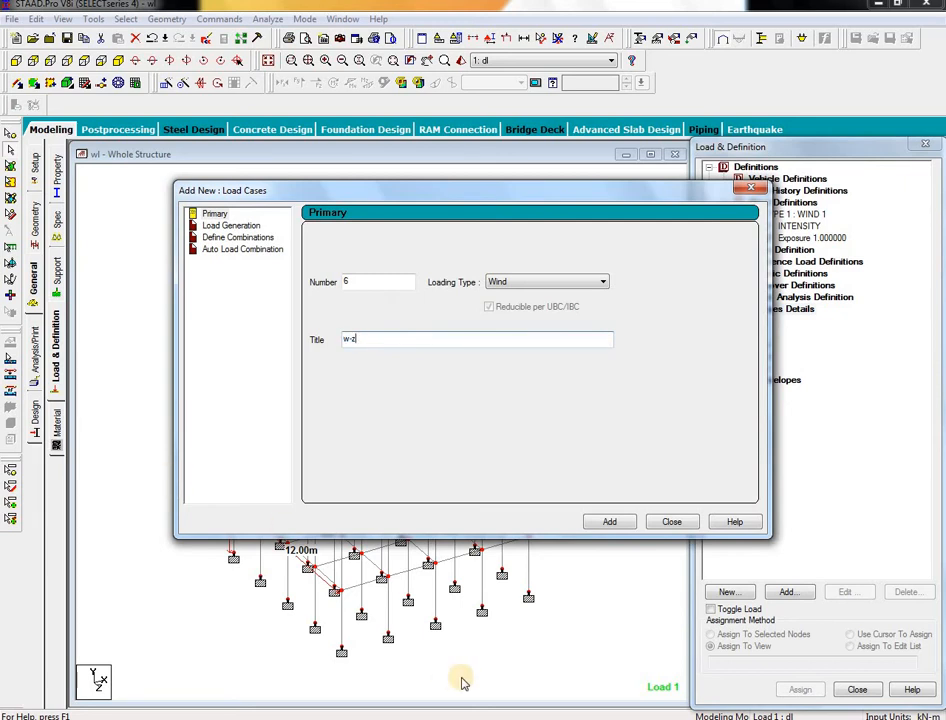
{"action": "left_click", "coordinate": [598, 521]}
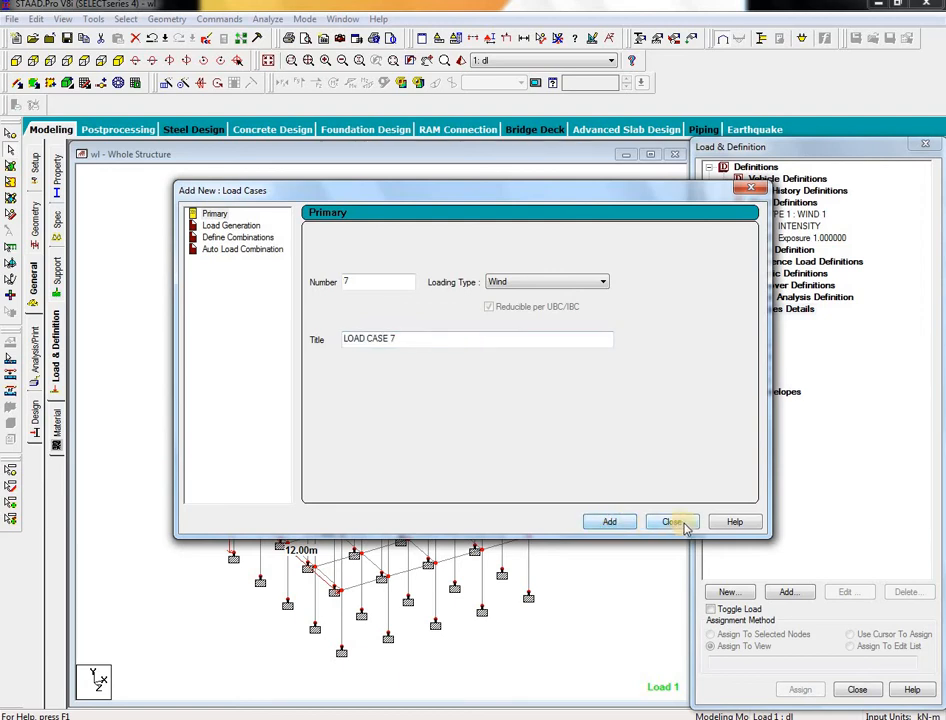
{"action": "left_click", "coordinate": [684, 527]}
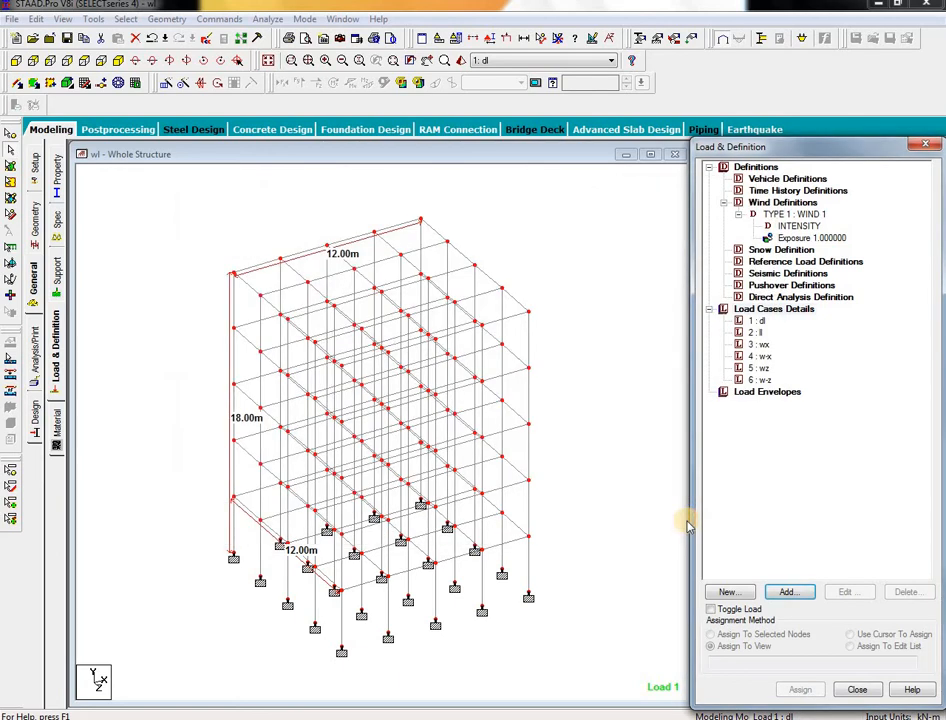
Step: Add a selfweight load in the Y direction with factor -1 to the dl load case
{"action": "left_click", "coordinate": [756, 320]}
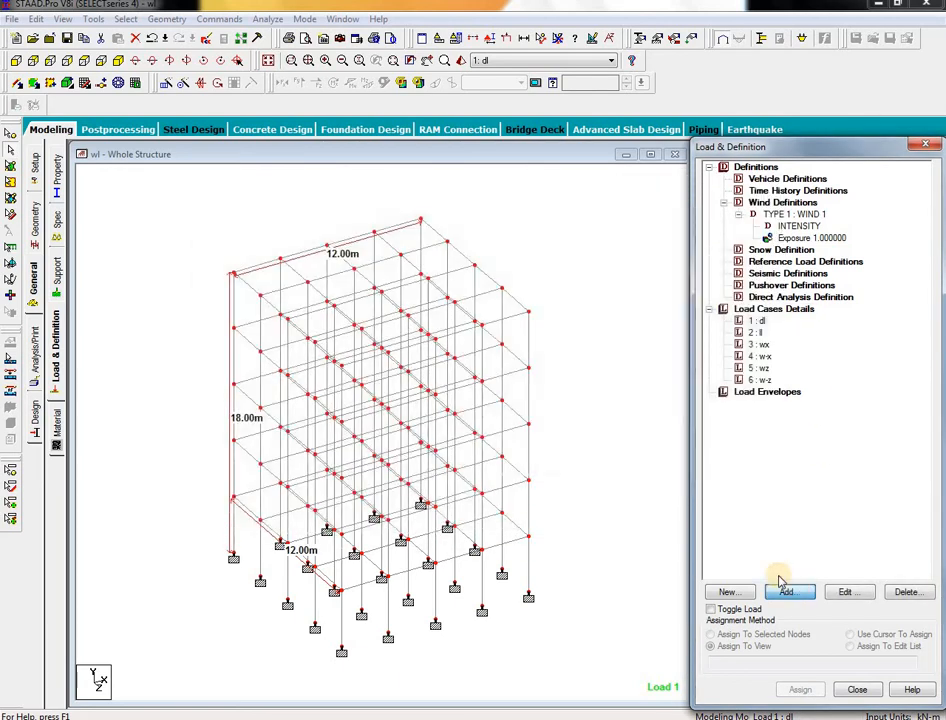
{"action": "left_click", "coordinate": [786, 591]}
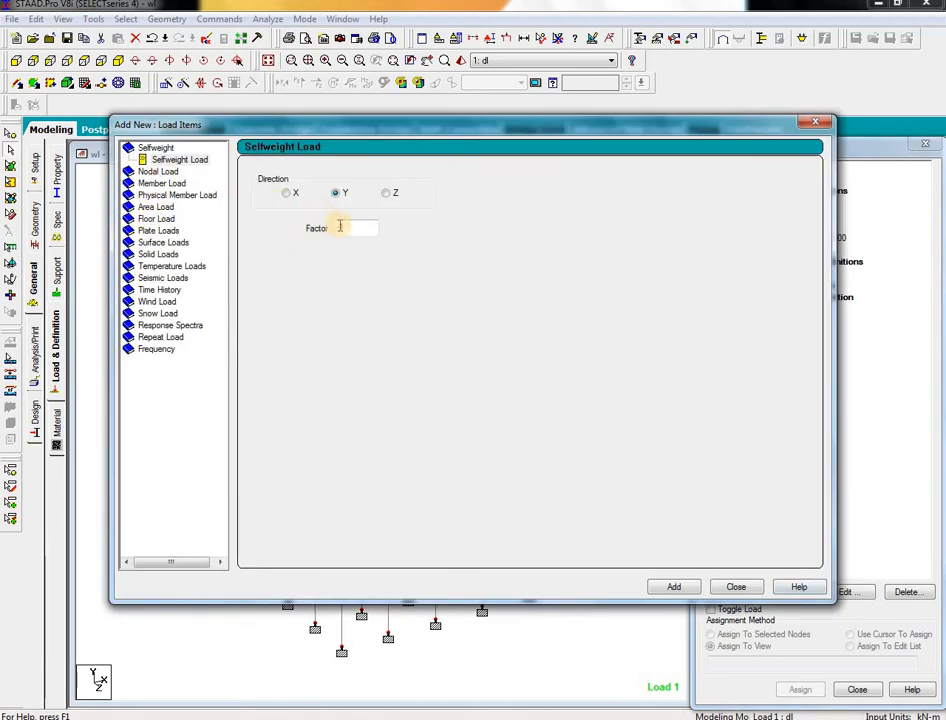
{"action": "left_click", "coordinate": [672, 589]}
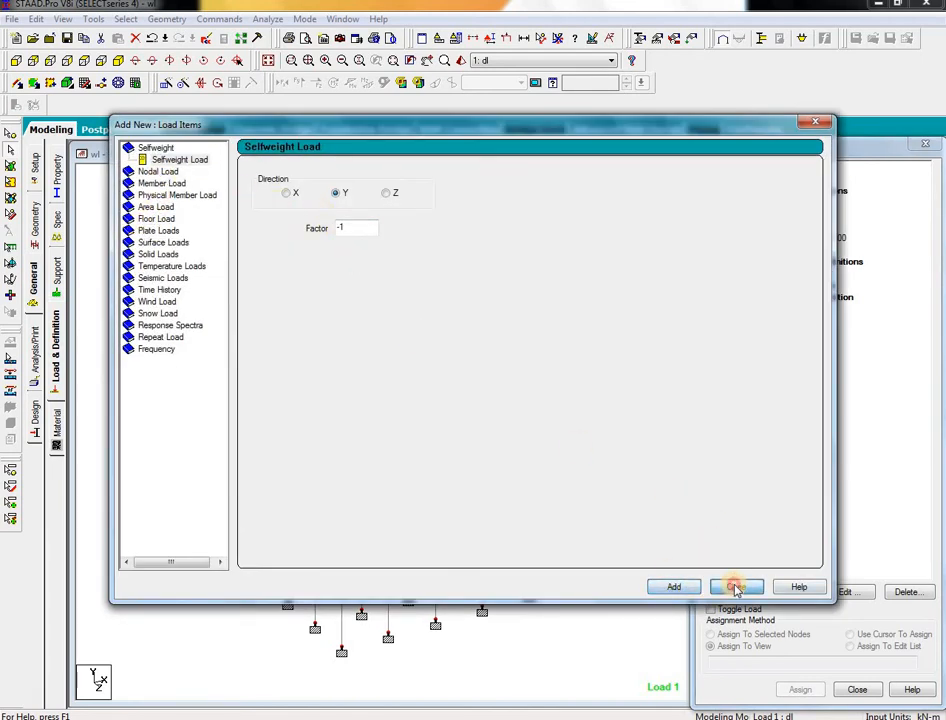
{"action": "left_click", "coordinate": [731, 587]}
Step: Add a uniform member force of -3 kN/m in the GY direction to the ll load case
{"action": "left_click", "coordinate": [756, 344]}
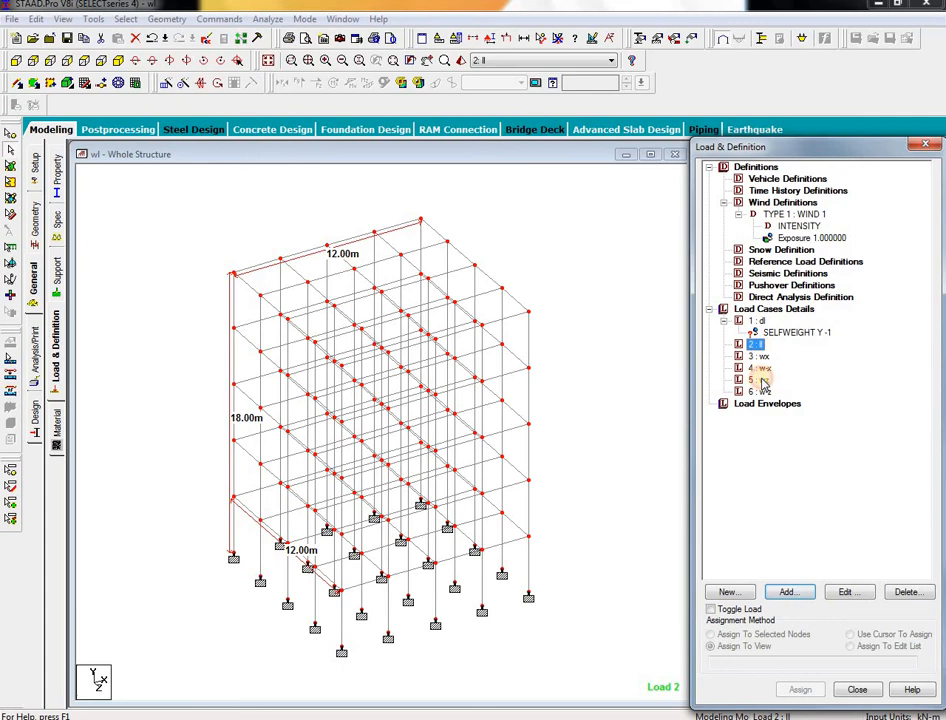
{"action": "left_click", "coordinate": [786, 592]}
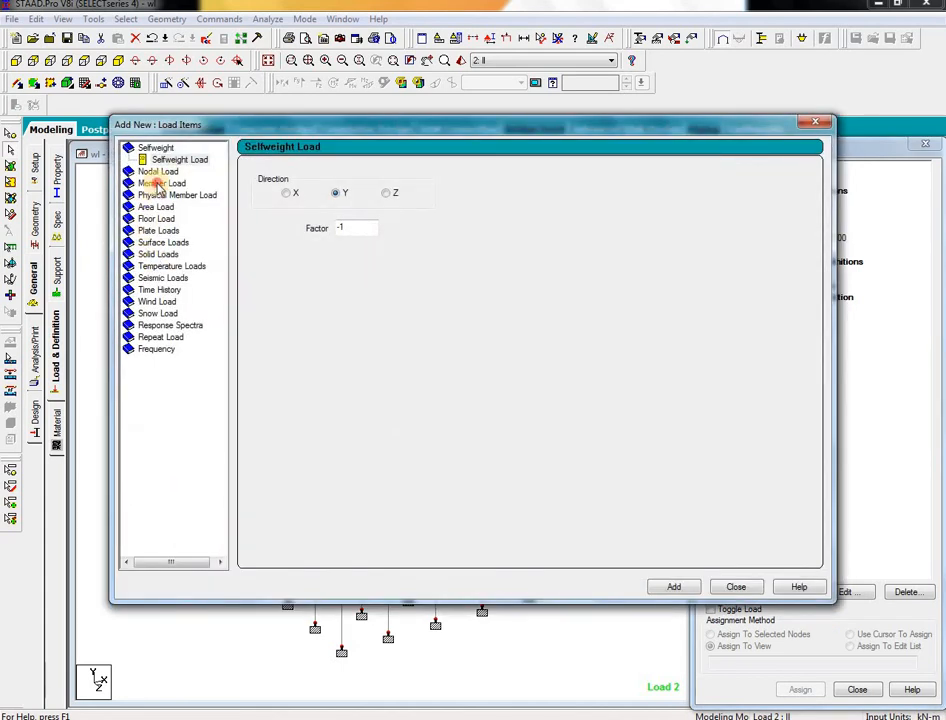
{"action": "left_click", "coordinate": [155, 185]}
{"action": "double_click", "coordinate": [385, 211]}
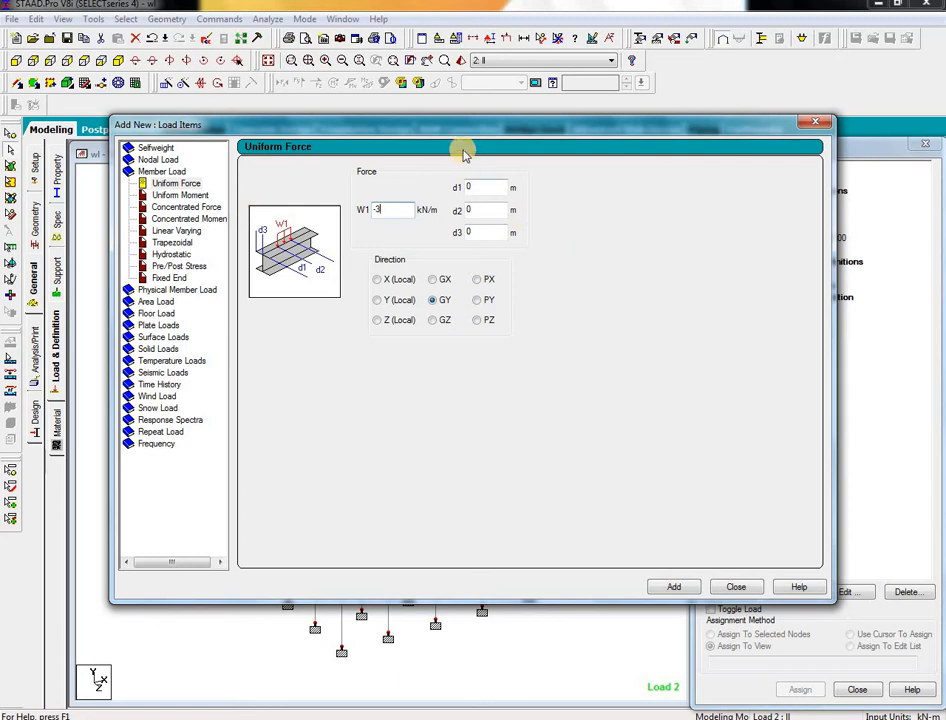
{"action": "left_click", "coordinate": [697, 590]}
{"action": "left_click", "coordinate": [728, 587]}
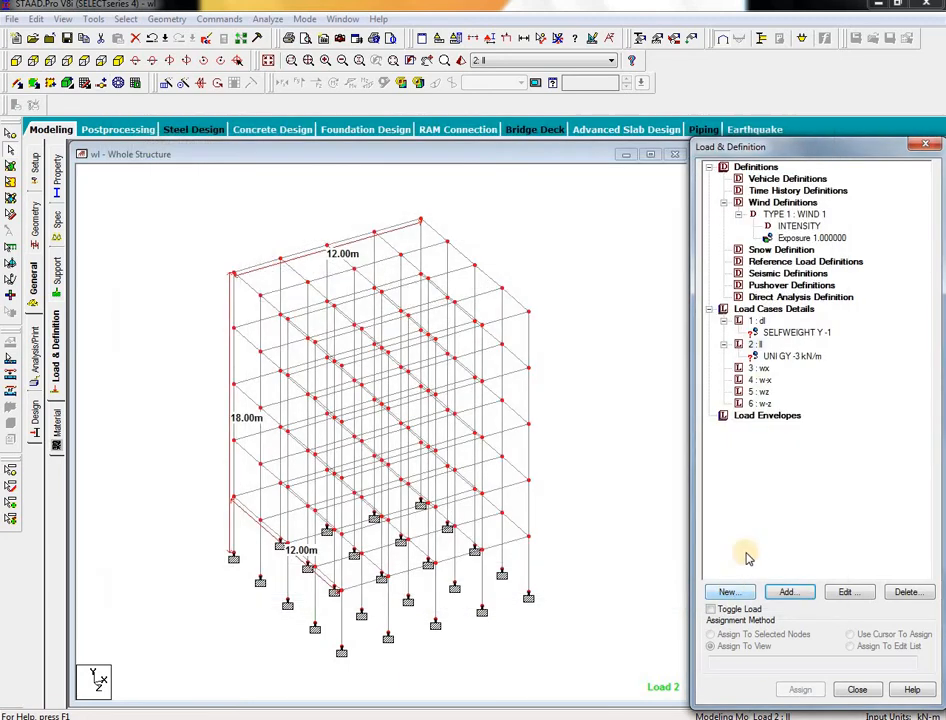
Step: Add a type 1 wind load on the X windward face to the wx load case, with factor 1 and Y range 3 to 18 m
{"action": "left_click", "coordinate": [762, 369]}
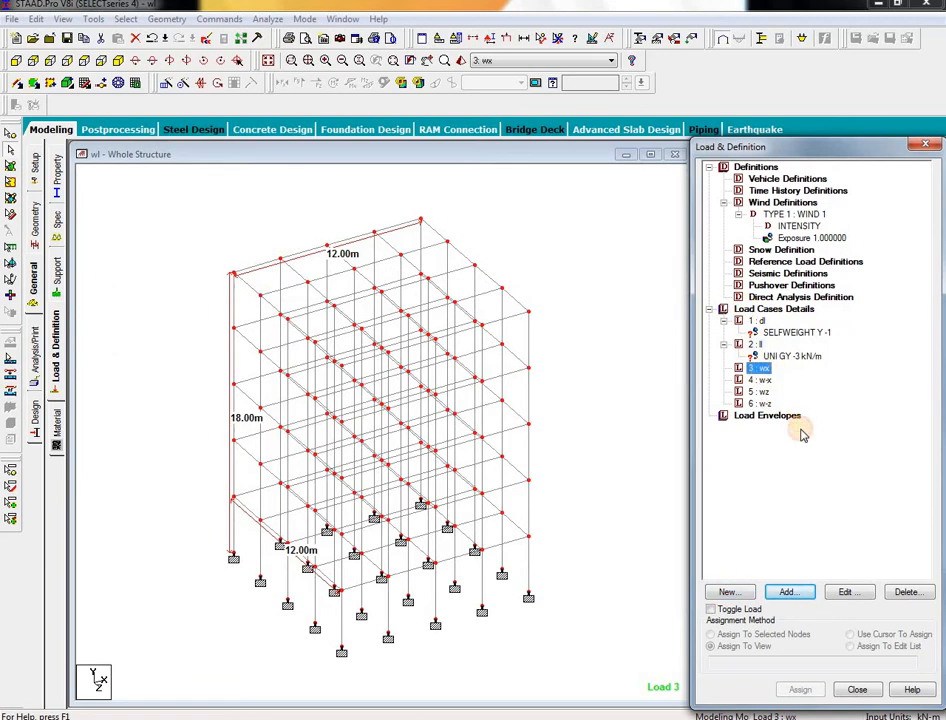
{"action": "left_click", "coordinate": [790, 592]}
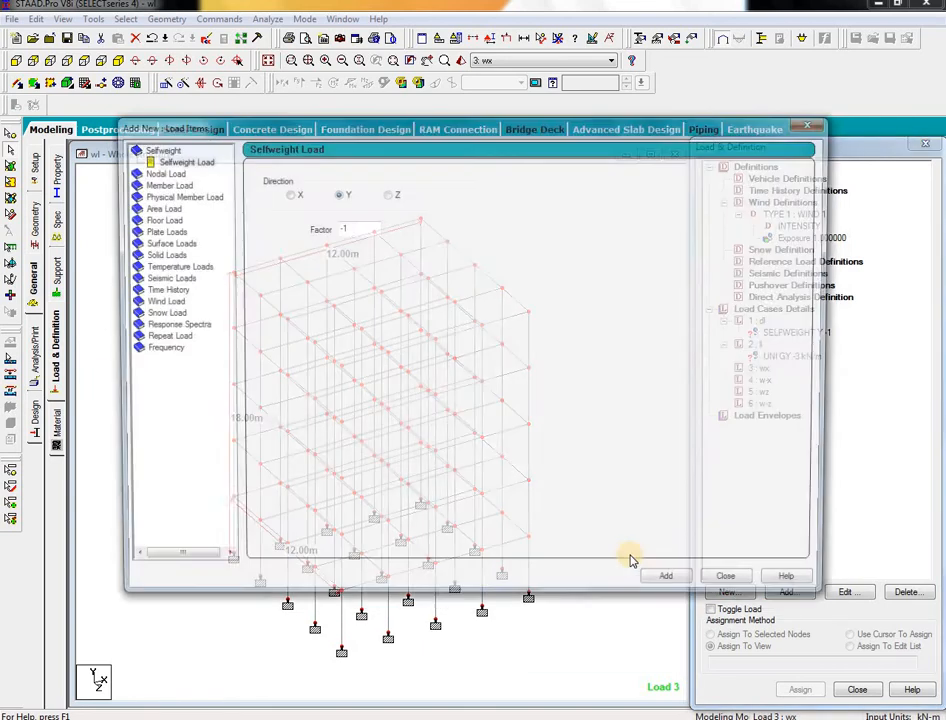
{"action": "left_click", "coordinate": [157, 301]}
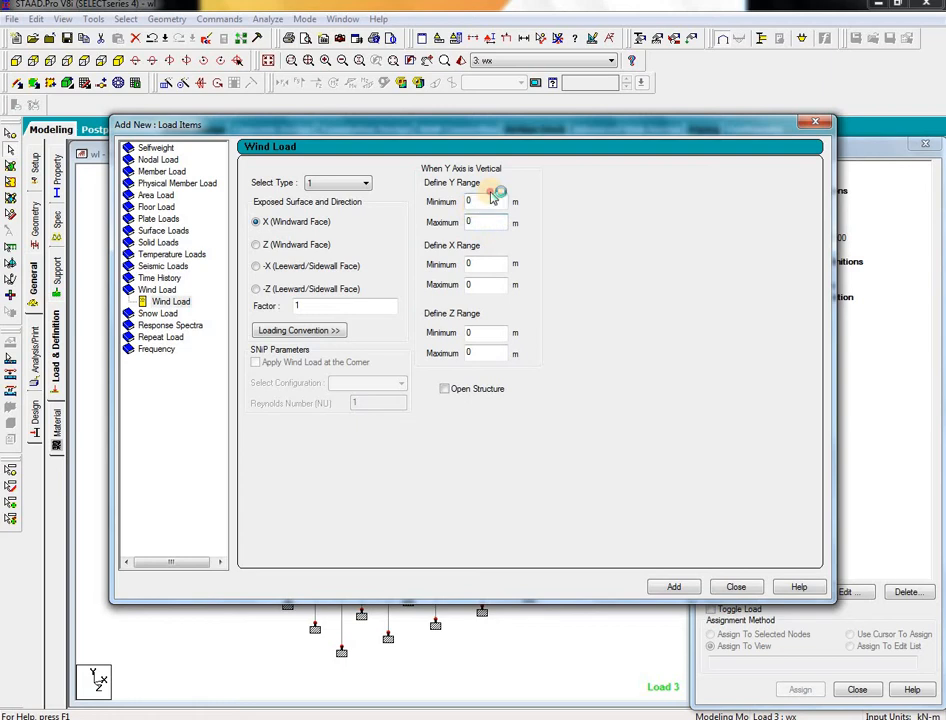
{"action": "double_click", "coordinate": [483, 204]}
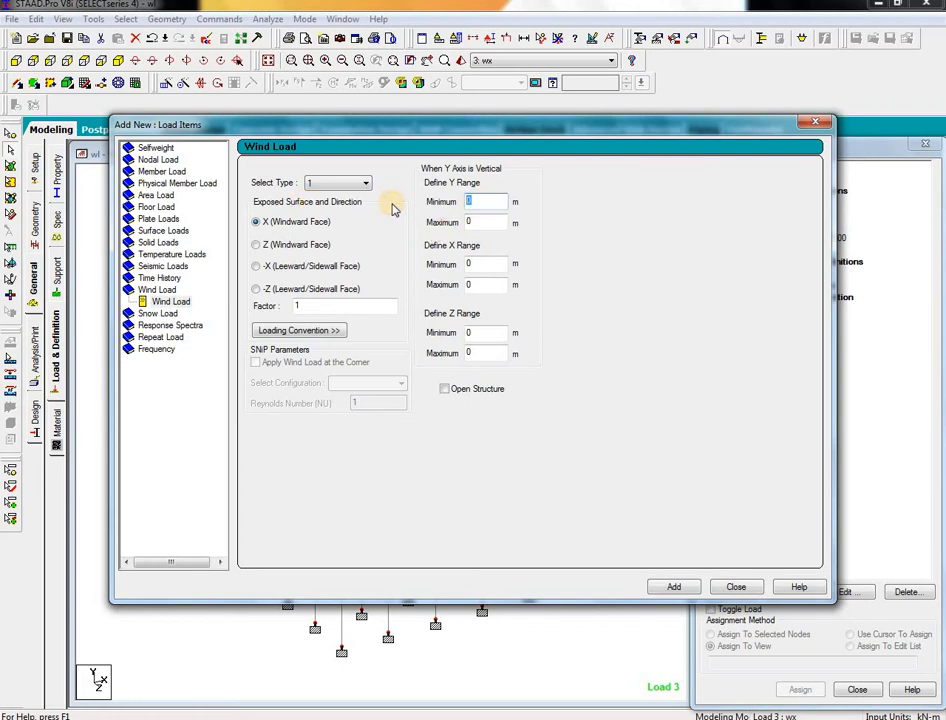
{"action": "double_click", "coordinate": [494, 222]}
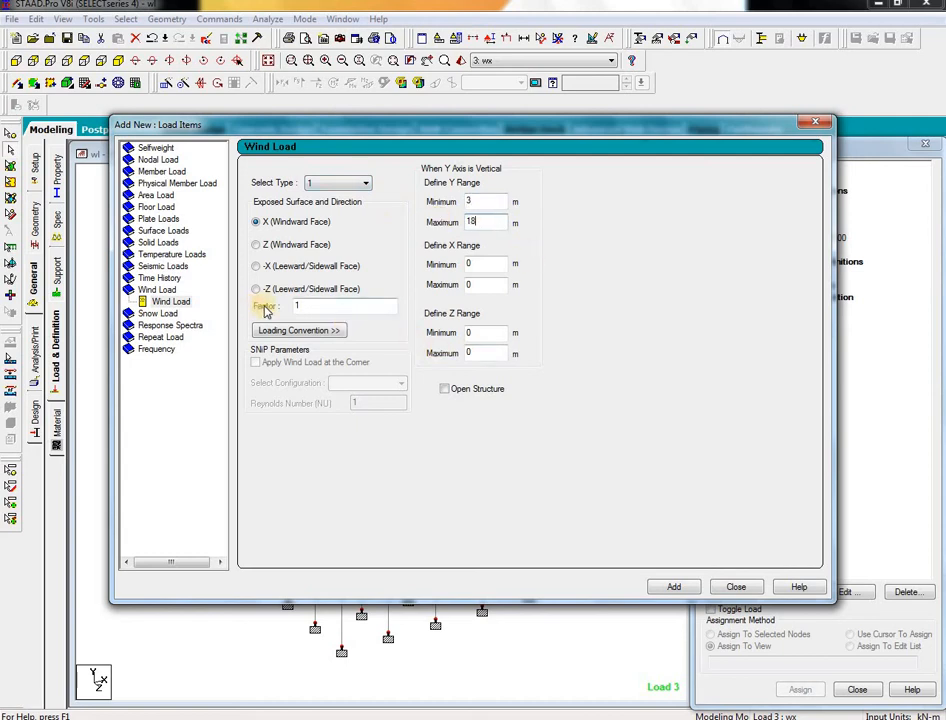
{"action": "left_click", "coordinate": [672, 587]}
{"action": "left_click_drag", "start_coordinate": [597, 121], "coordinate": [562, 421]}
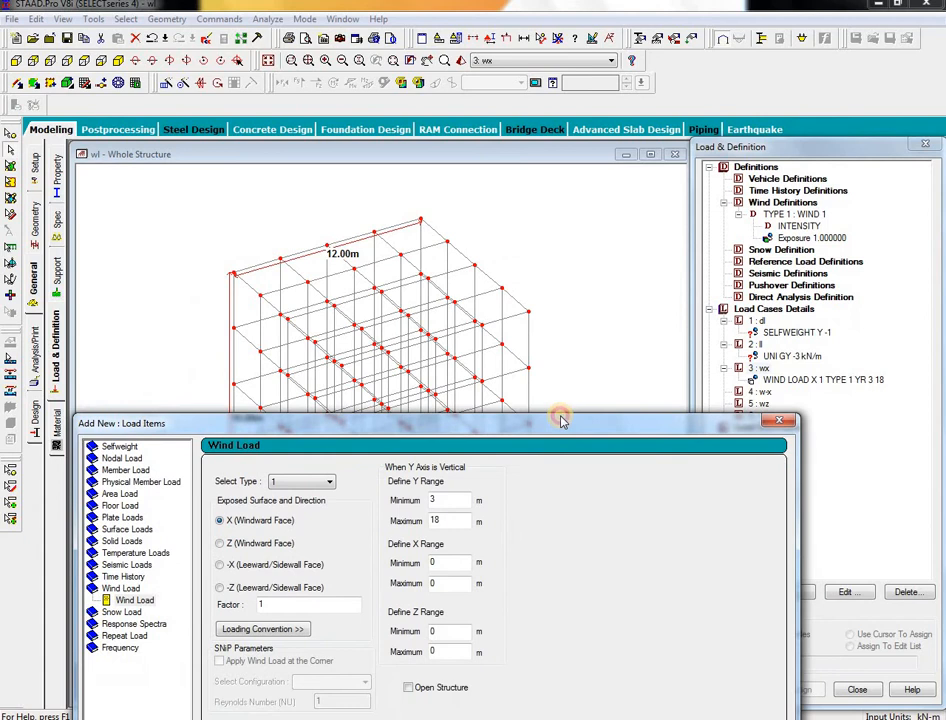
{"action": "left_click", "coordinate": [780, 420]}
Step: Add a type 1 -X face wind load to w-x with factor -1 and Y range 3 to 18 m, and display the wx and w-x loads
{"action": "left_click", "coordinate": [758, 392]}
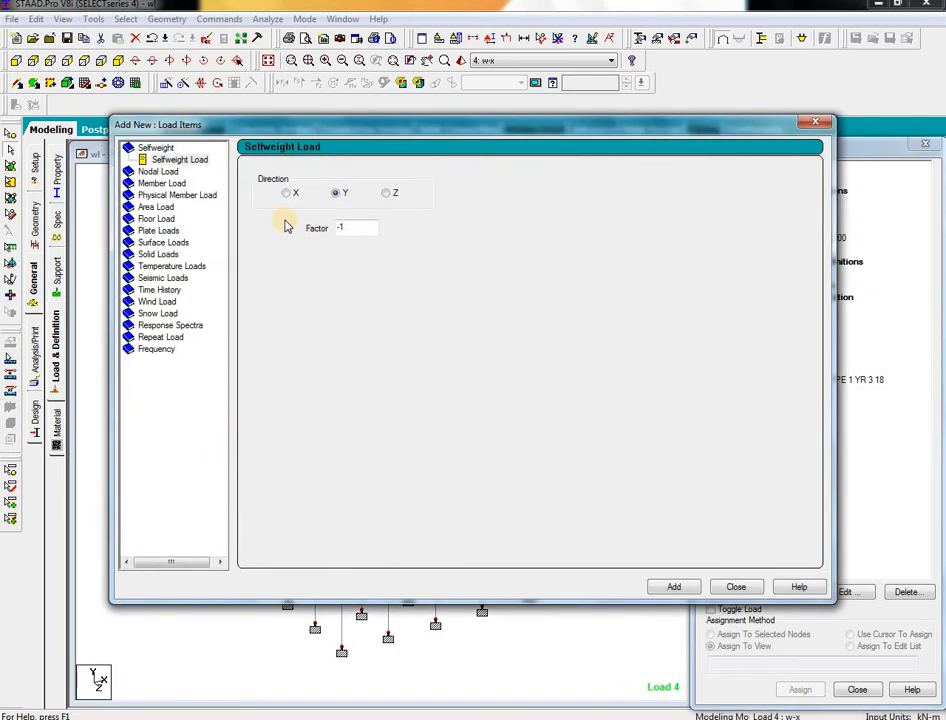
{"action": "left_click", "coordinate": [157, 302]}
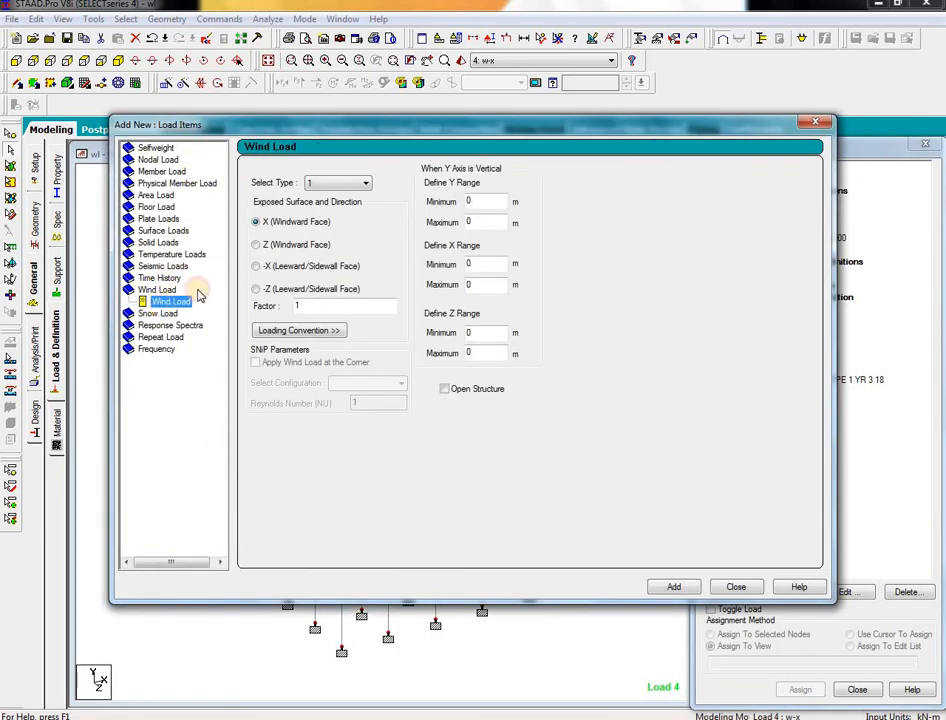
{"action": "left_click", "coordinate": [301, 267]}
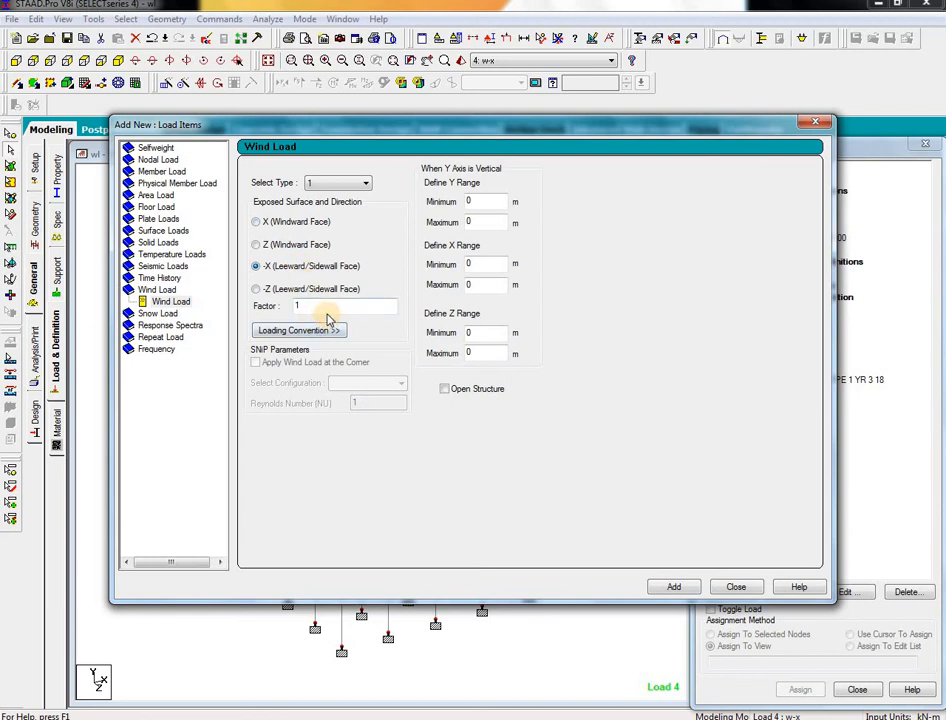
{"action": "left_click", "coordinate": [297, 305]}
{"action": "type", "text": "-1"}
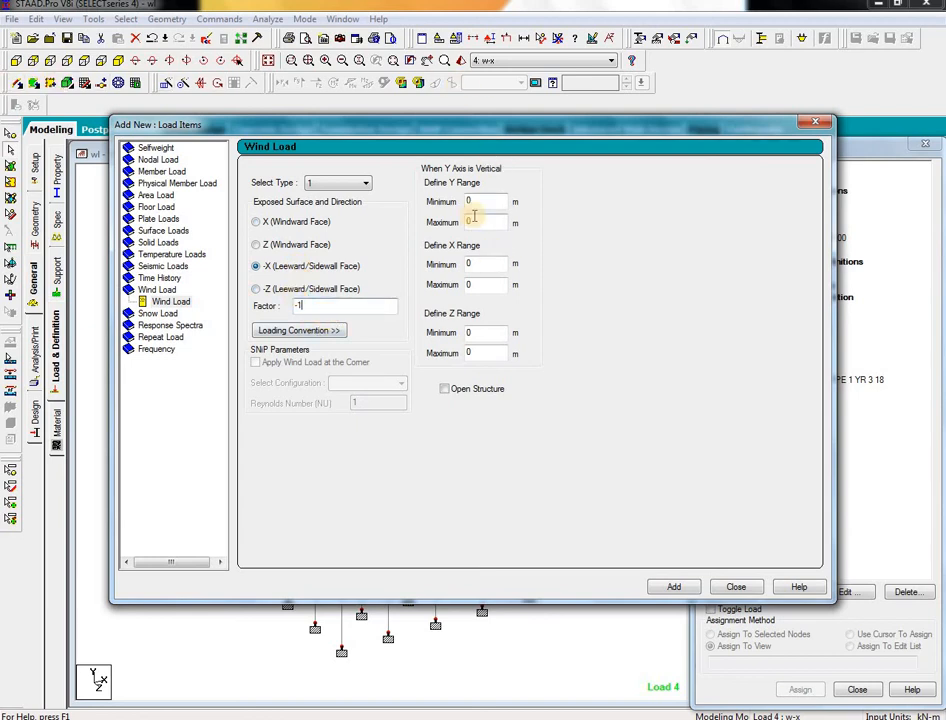
{"action": "double_click", "coordinate": [472, 202]}
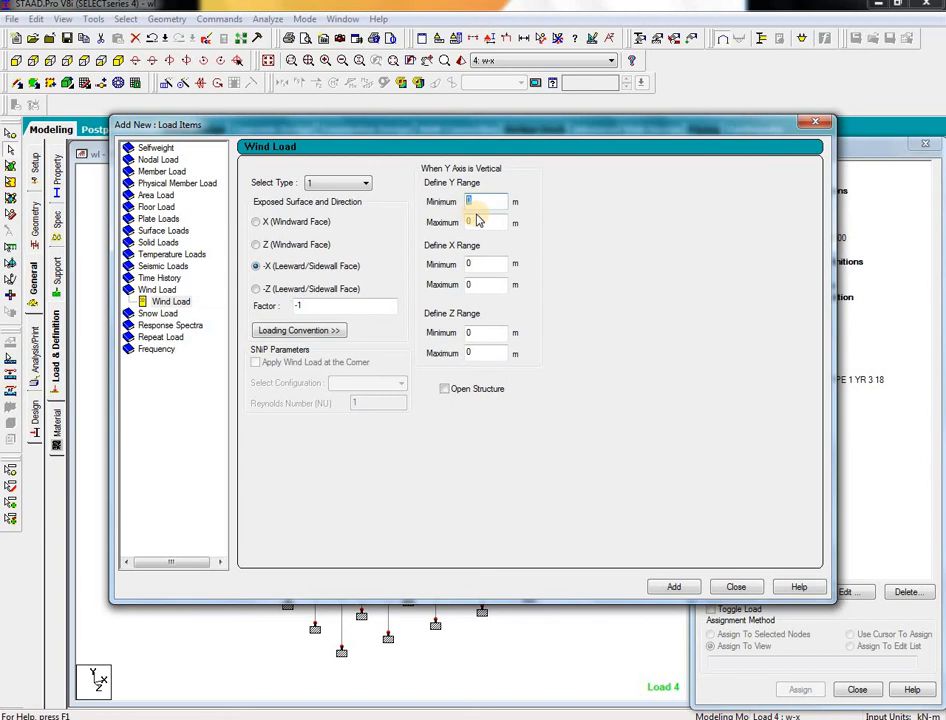
{"action": "type", "text": "3"}
{"action": "double_click", "coordinate": [496, 222]}
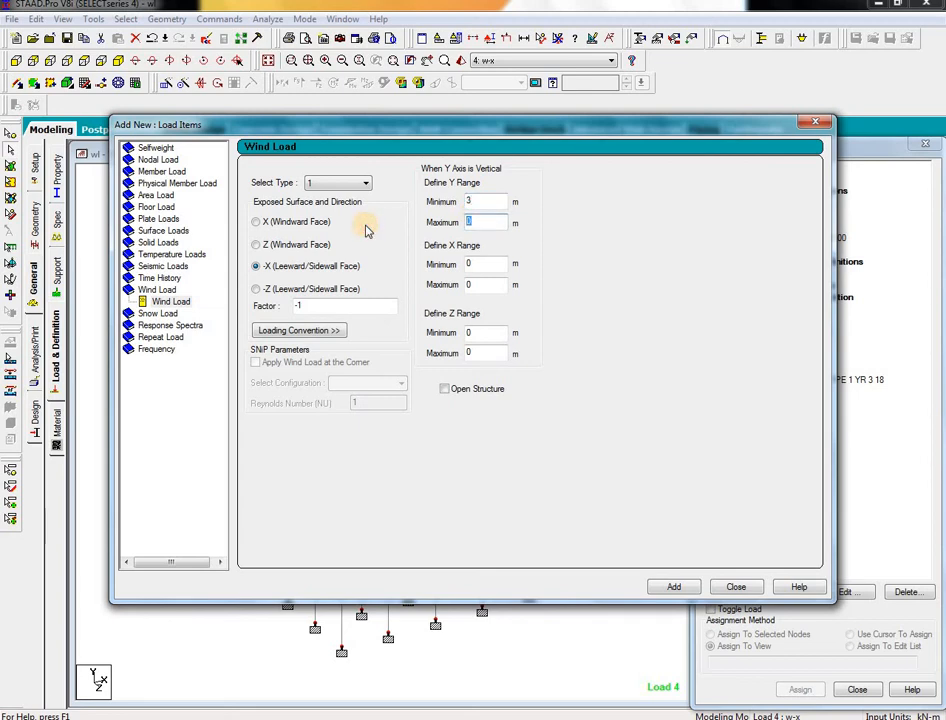
{"action": "type", "text": "18"}
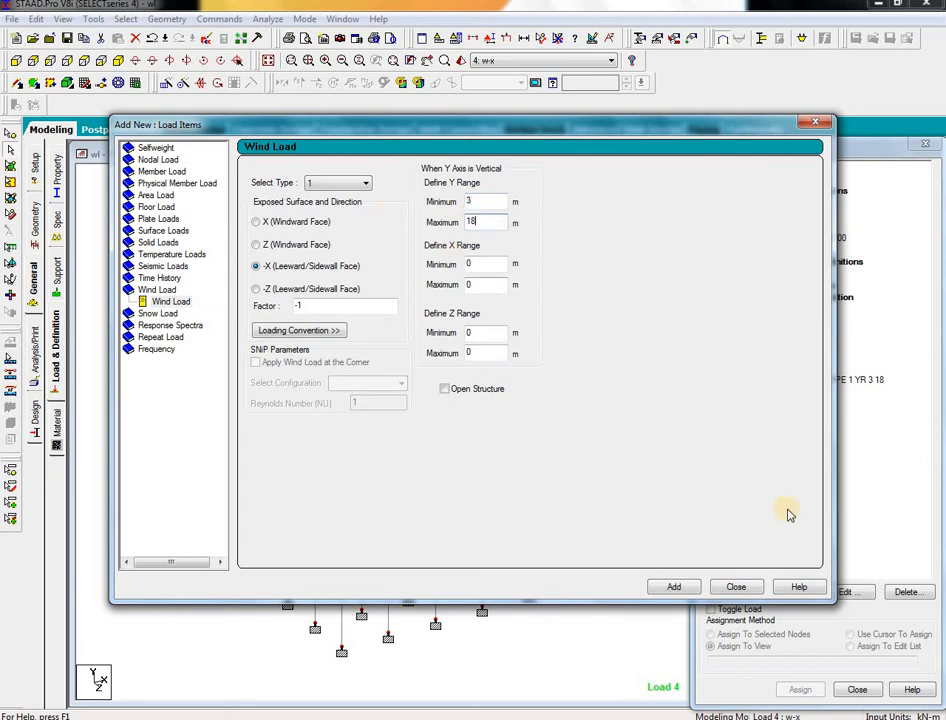
{"action": "left_click", "coordinate": [674, 587]}
{"action": "left_click", "coordinate": [737, 588]}
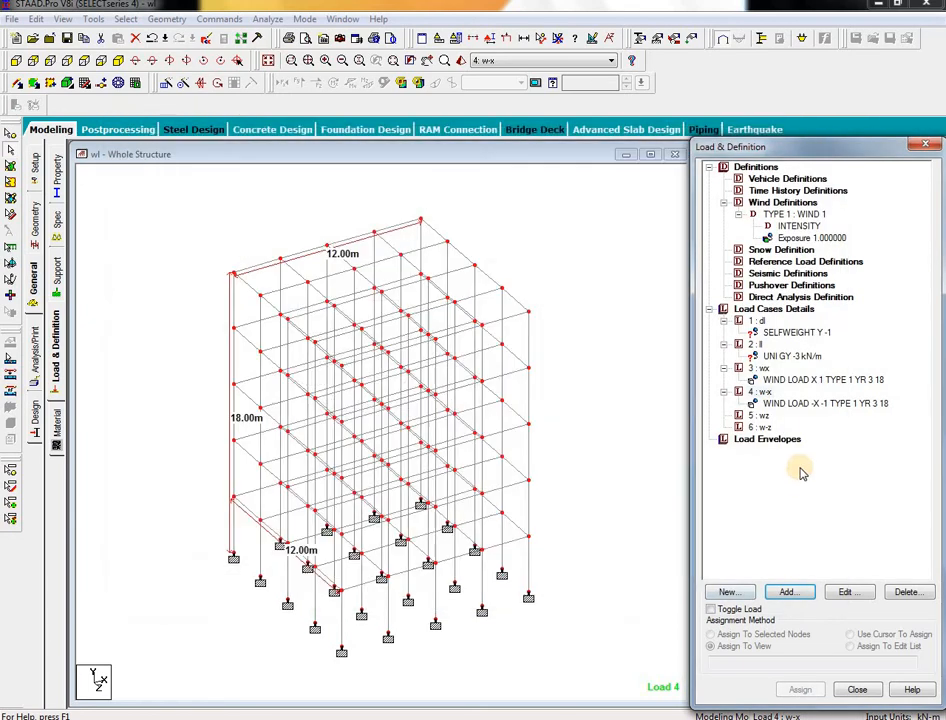
{"action": "left_click", "coordinate": [812, 380]}
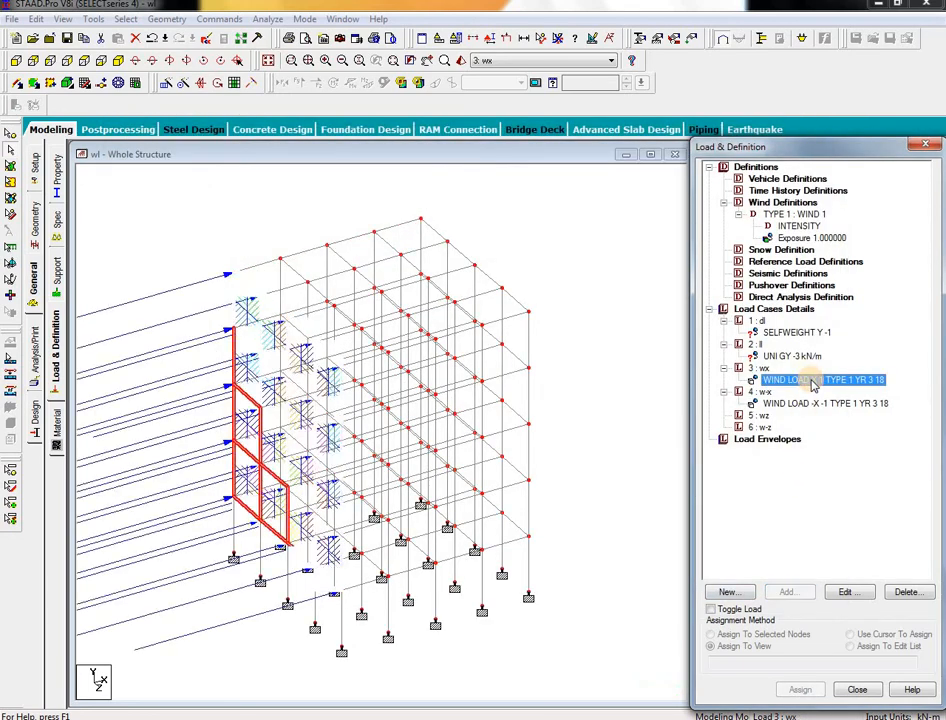
{"action": "left_click", "coordinate": [812, 403]}
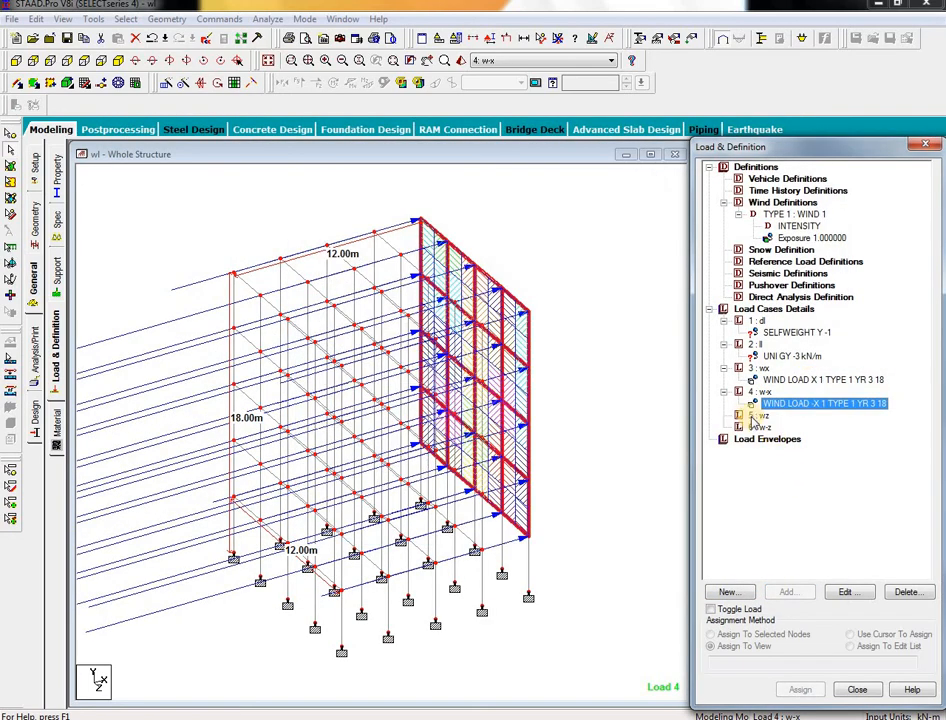
Step: Add a type 1 wind load on the Z windward face to the wz load case, with factor 1 and Y range 3 to 18 m
{"action": "left_click", "coordinate": [757, 415]}
{"action": "left_click", "coordinate": [789, 591]}
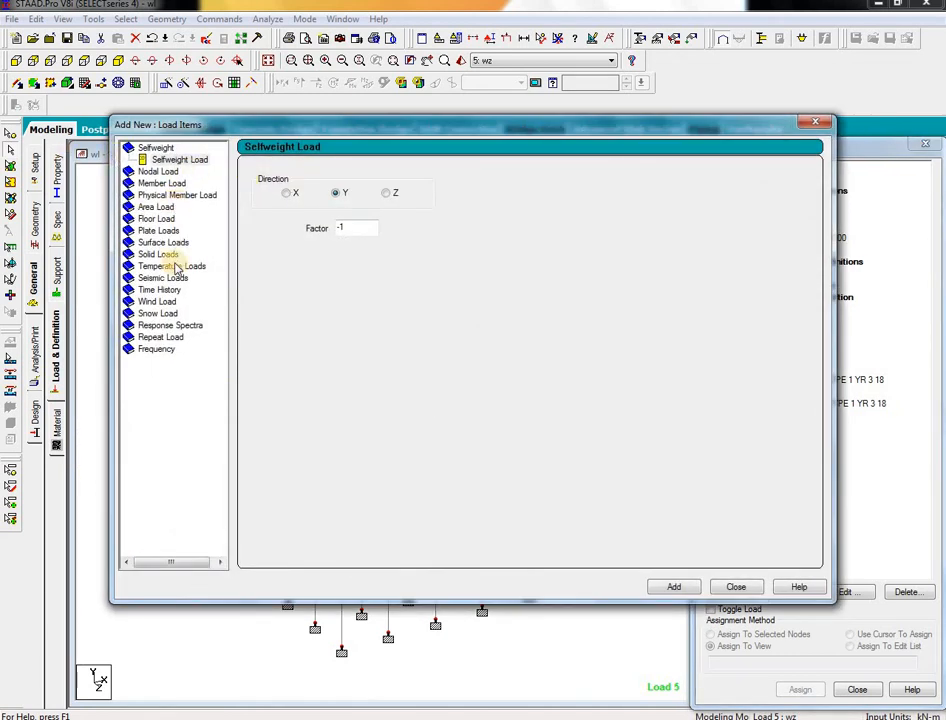
{"action": "left_click", "coordinate": [170, 301]}
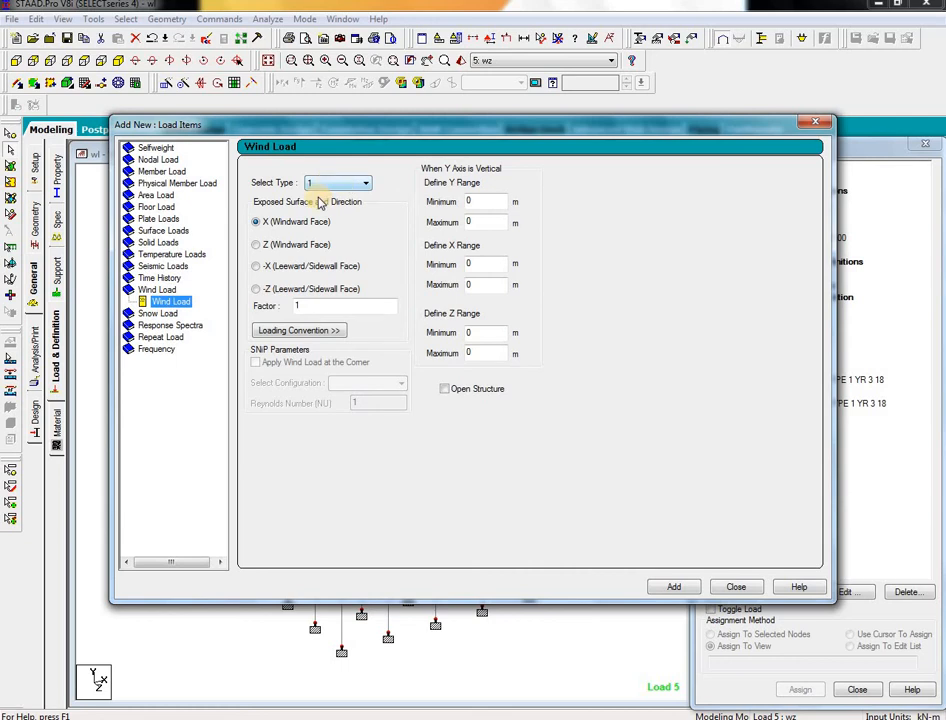
{"action": "left_click", "coordinate": [303, 248]}
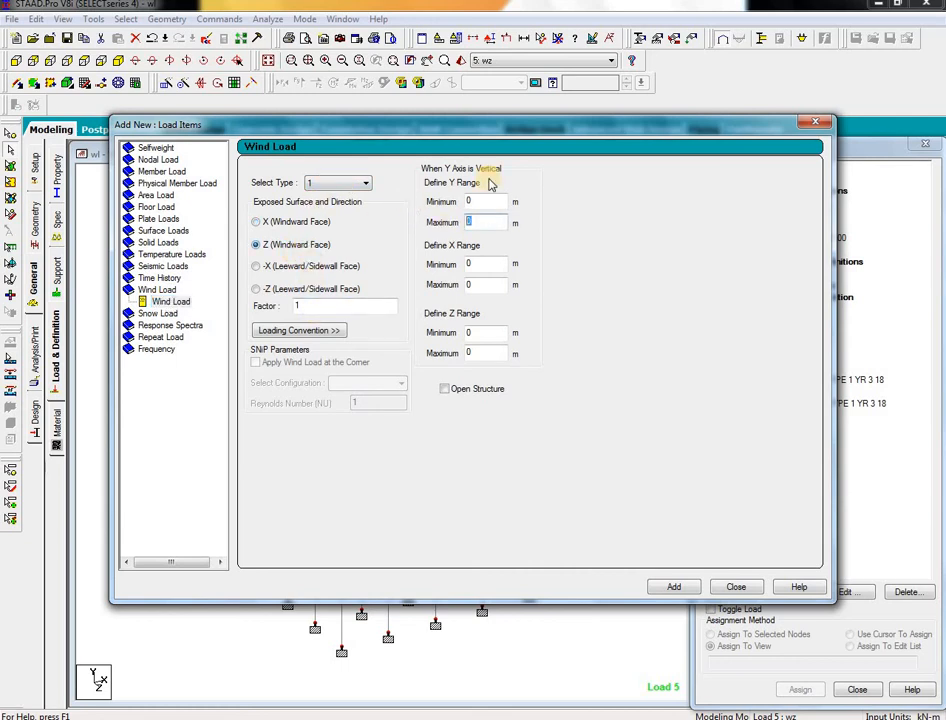
{"action": "double_click", "coordinate": [484, 219]}
{"action": "double_click", "coordinate": [484, 202]}
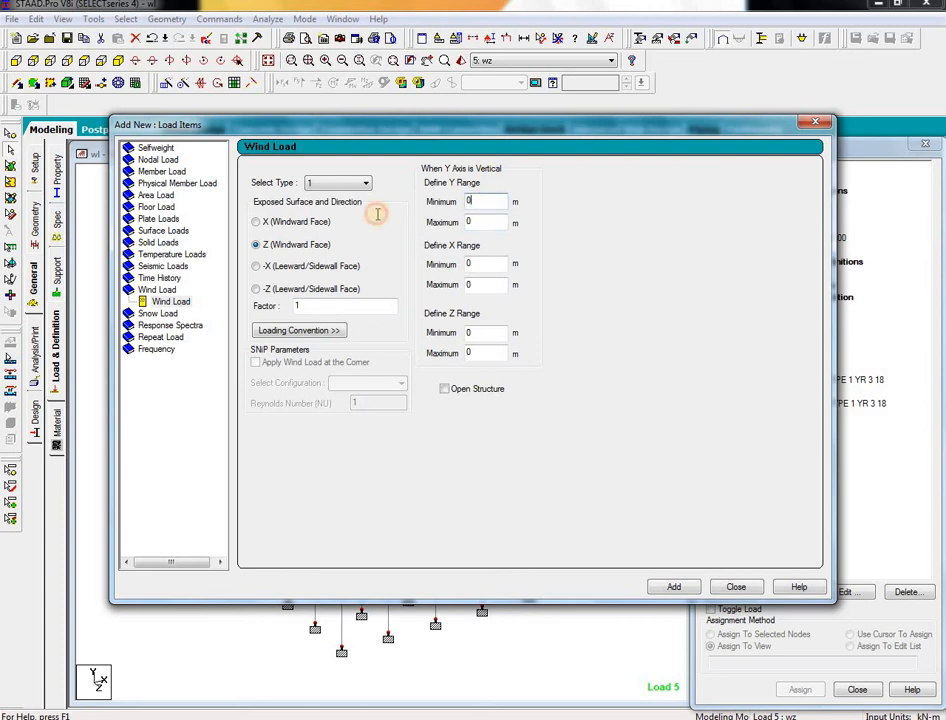
{"action": "type", "text": "3"}
{"action": "double_click", "coordinate": [490, 224]}
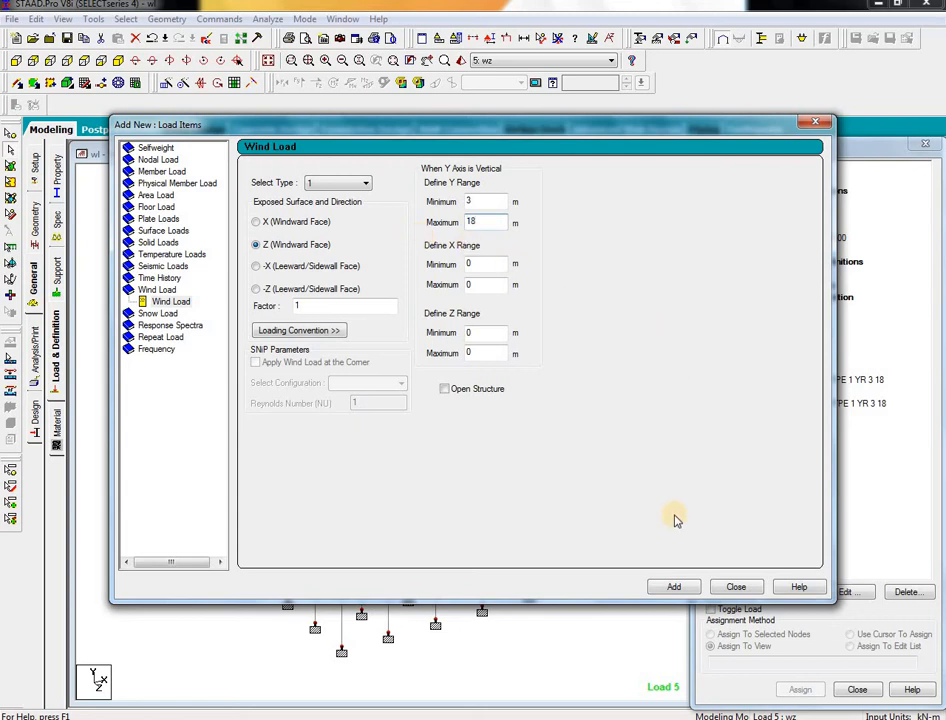
{"action": "left_click", "coordinate": [683, 586]}
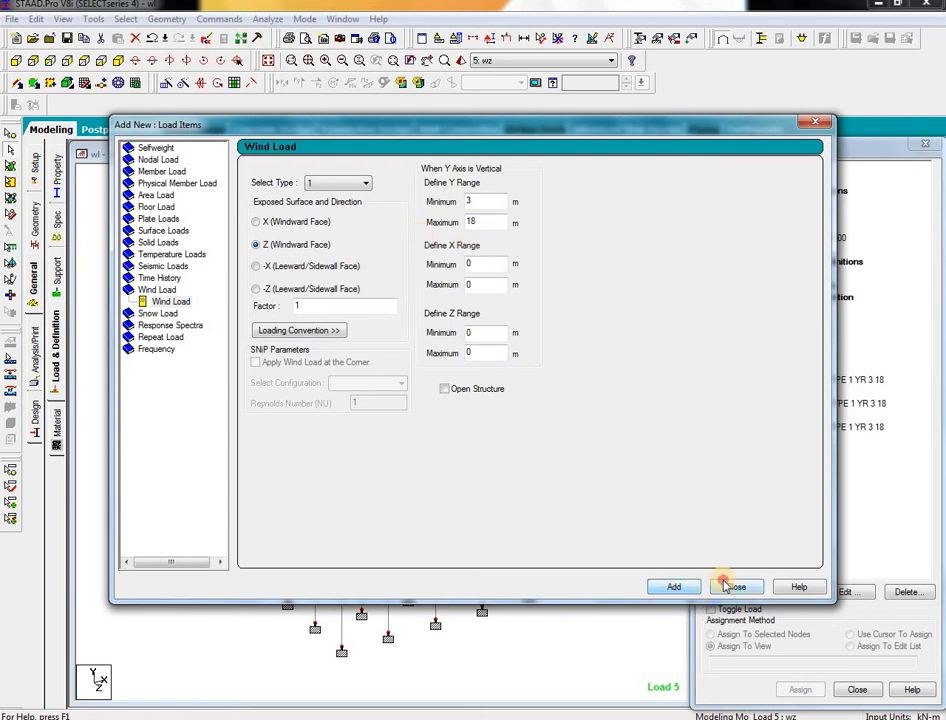
{"action": "left_click", "coordinate": [736, 586]}
Step: Add a type 1 -Z face wind load to w-z with factor 1 and Y range 3 to 18 m, and display the w-z and wz loads
{"action": "left_click", "coordinate": [813, 467]}
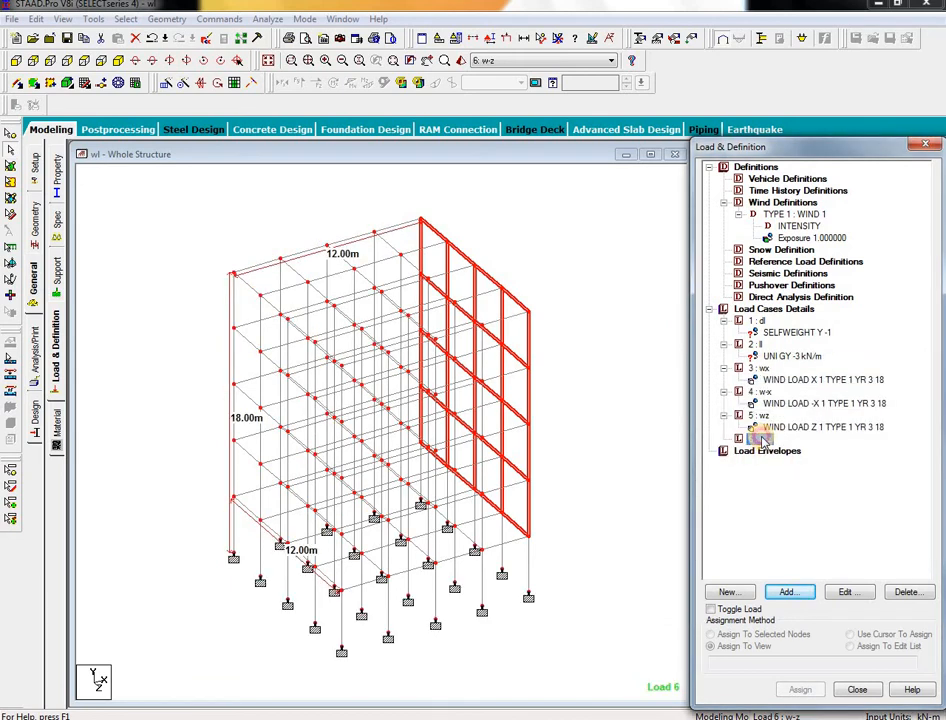
{"action": "left_click", "coordinate": [786, 592]}
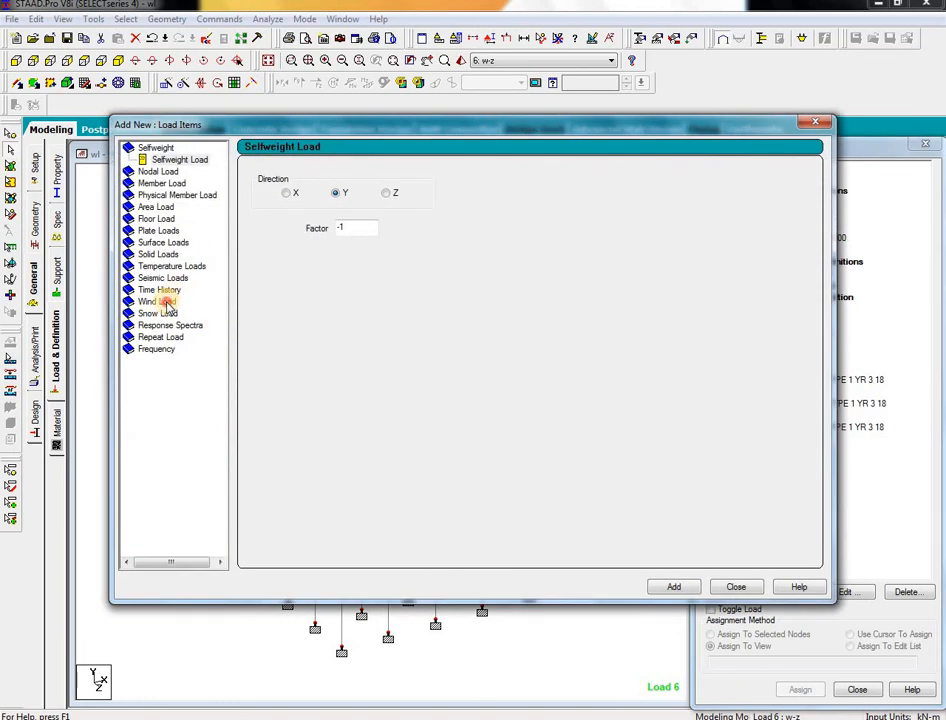
{"action": "left_click", "coordinate": [160, 301]}
{"action": "left_click", "coordinate": [304, 245]}
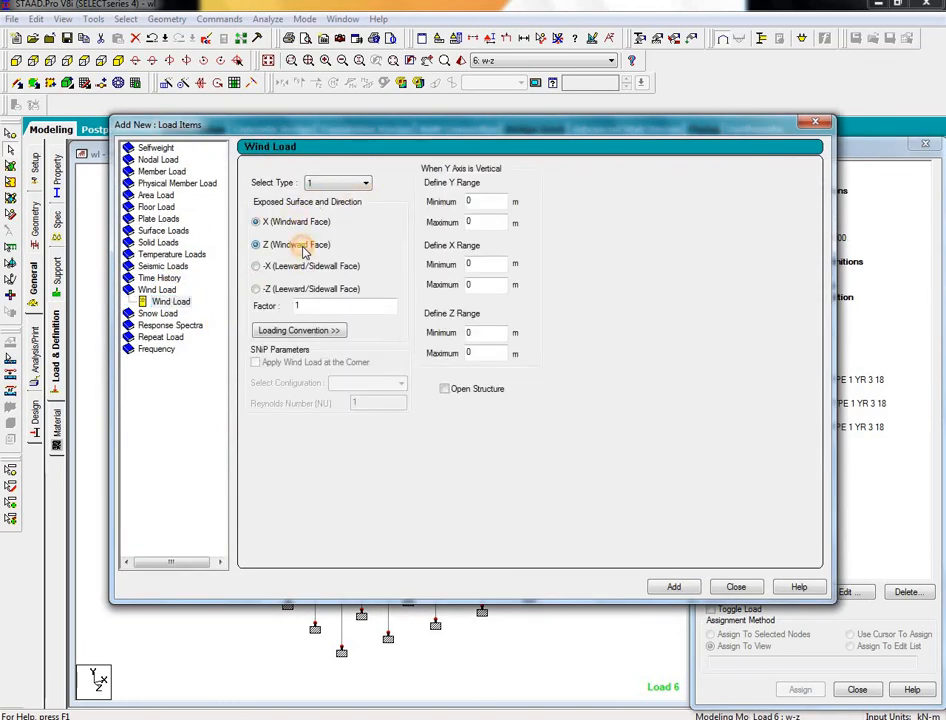
{"action": "double_click", "coordinate": [388, 304]}
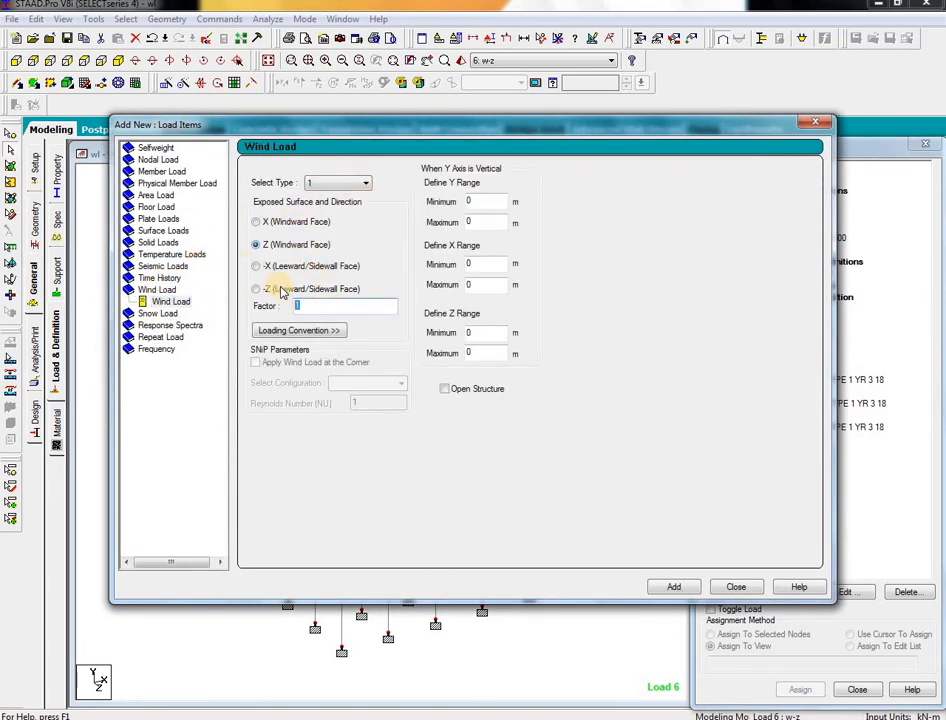
{"action": "left_click", "coordinate": [283, 290]}
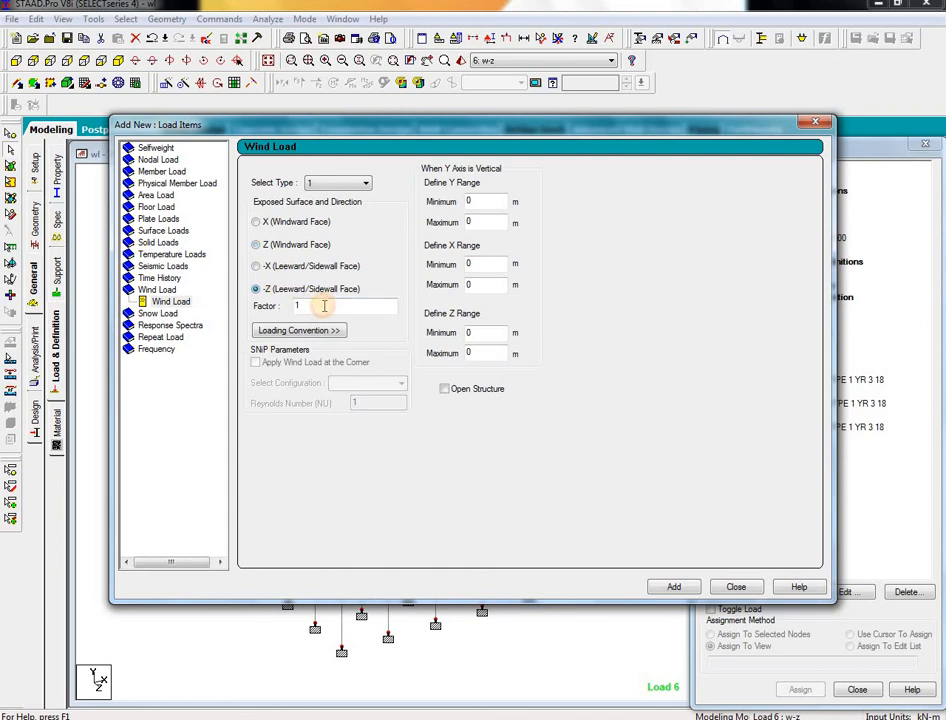
{"action": "double_click", "coordinate": [470, 201]}
{"action": "type", "text": "3"}
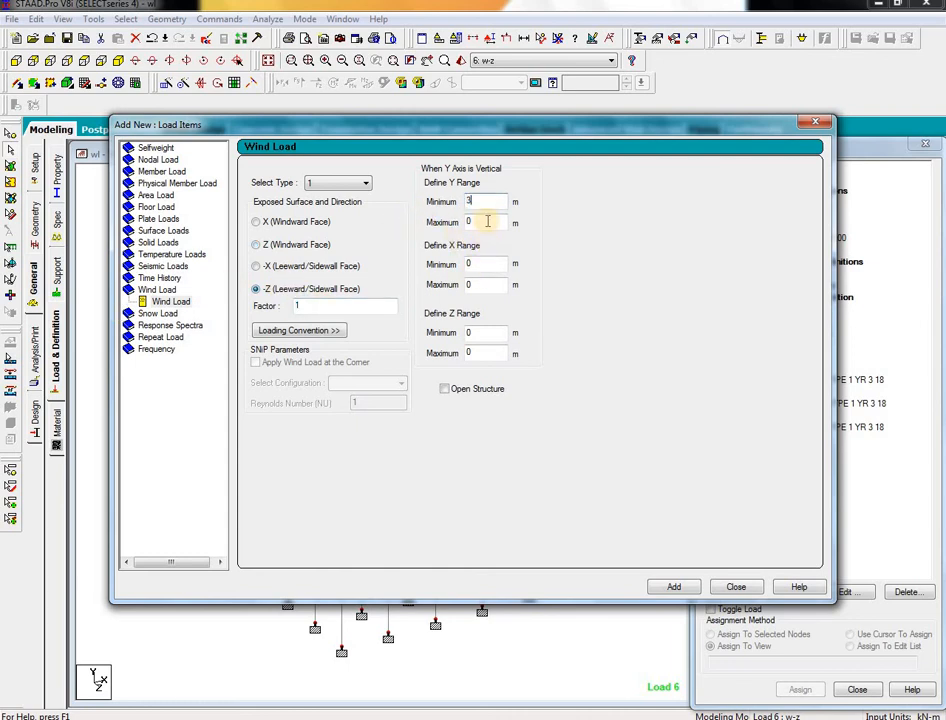
{"action": "double_click", "coordinate": [487, 221]}
{"action": "type", "text": "1"}
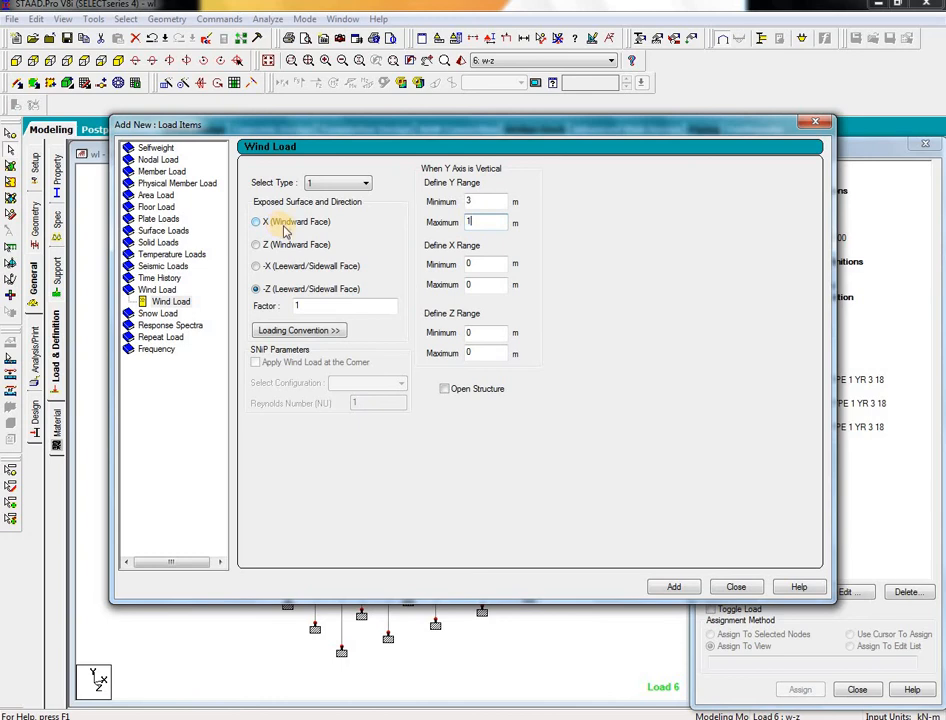
{"action": "type", "text": "8"}
{"action": "left_click", "coordinate": [673, 587]}
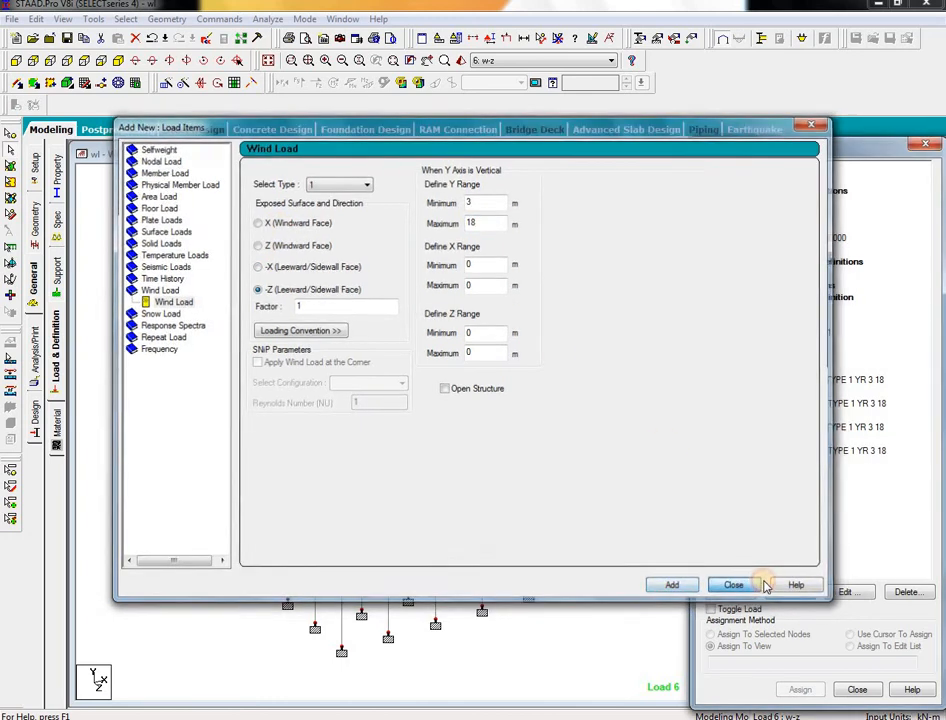
{"action": "left_click", "coordinate": [758, 585]}
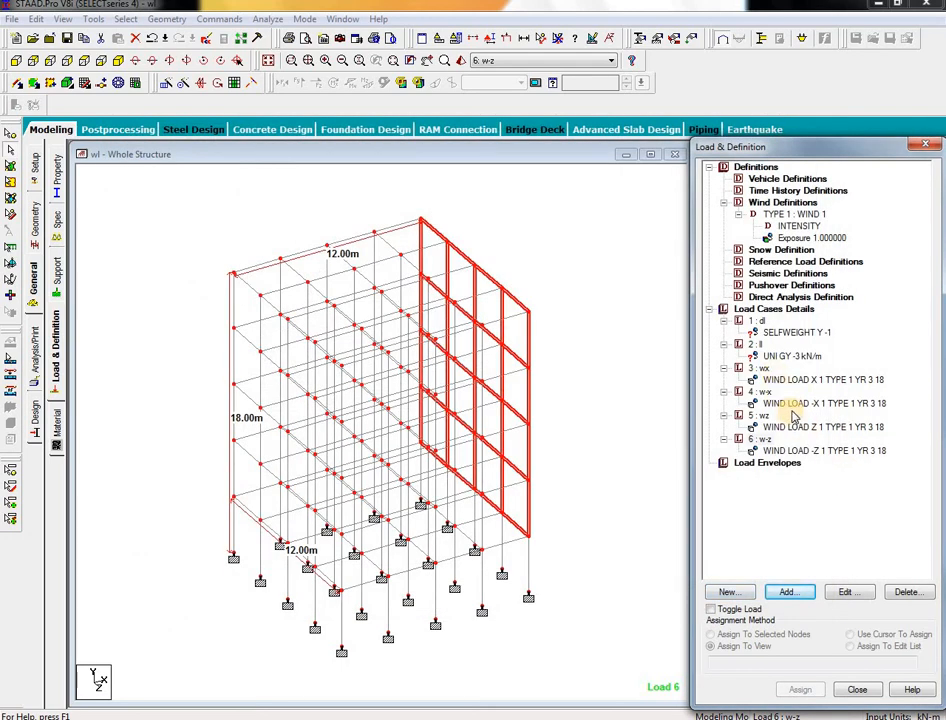
{"action": "left_click", "coordinate": [808, 451]}
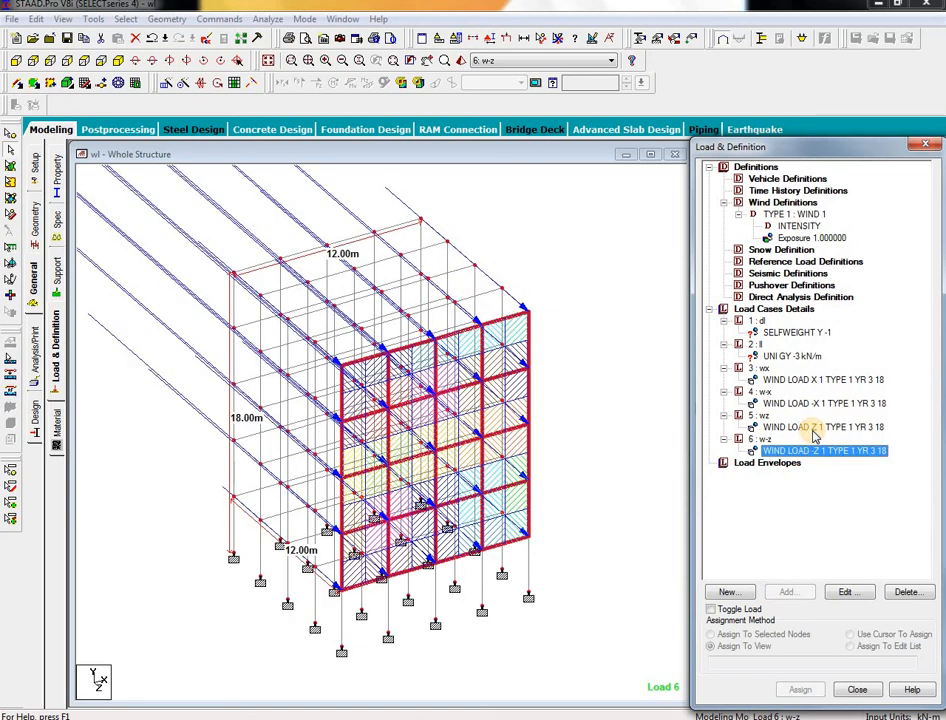
{"action": "left_click", "coordinate": [812, 427]}
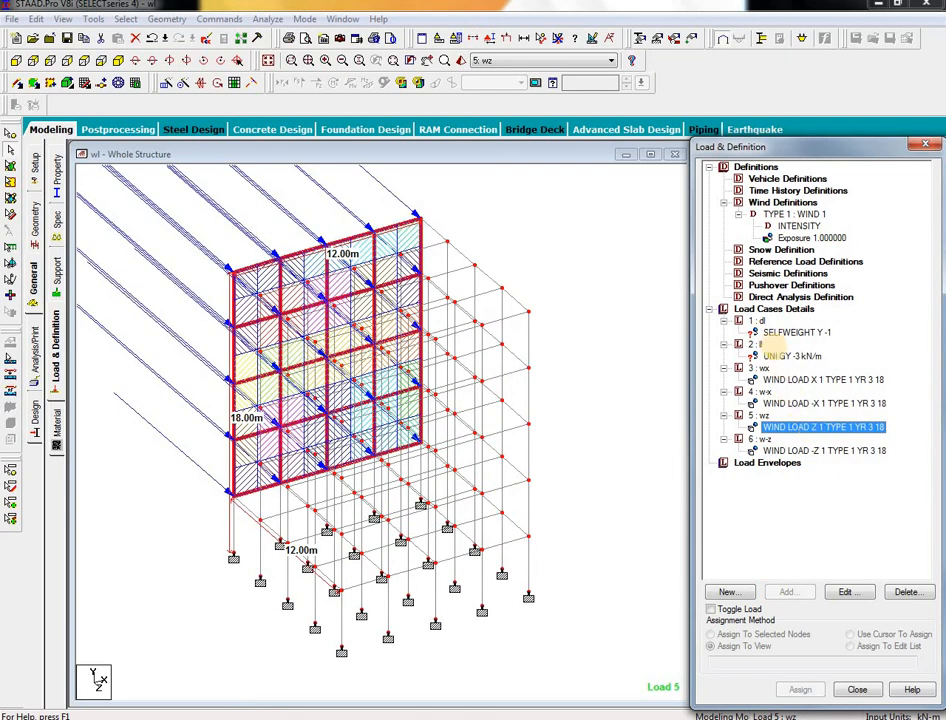
Step: Assign the selfweight load of the dl case to all members in the view and confirm the assignment
{"action": "left_click", "coordinate": [765, 333]}
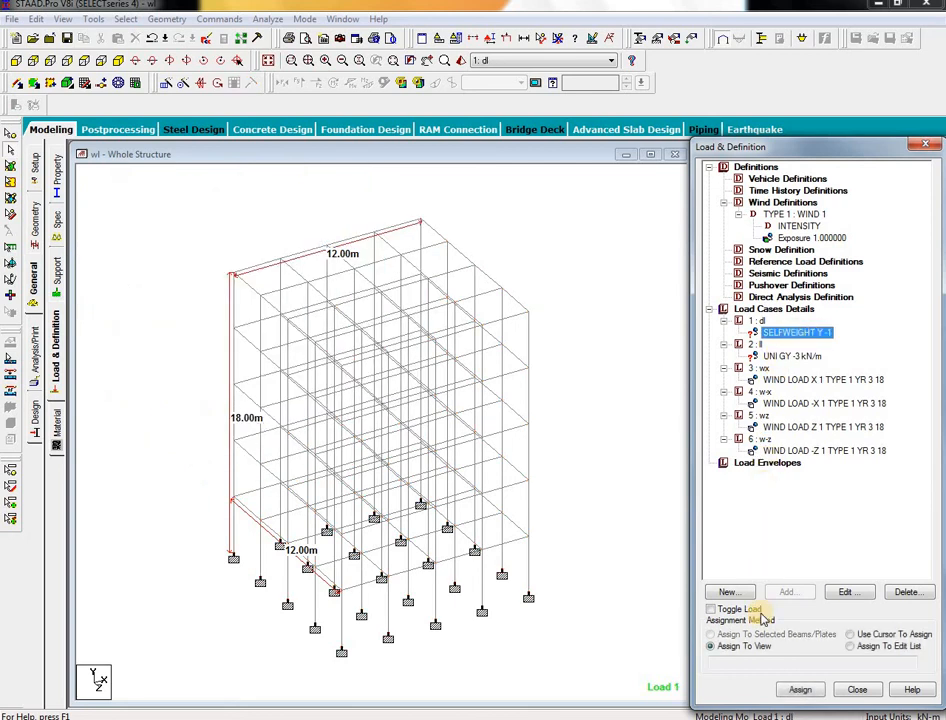
{"action": "left_click", "coordinate": [800, 689]}
{"action": "left_click", "coordinate": [849, 464]}
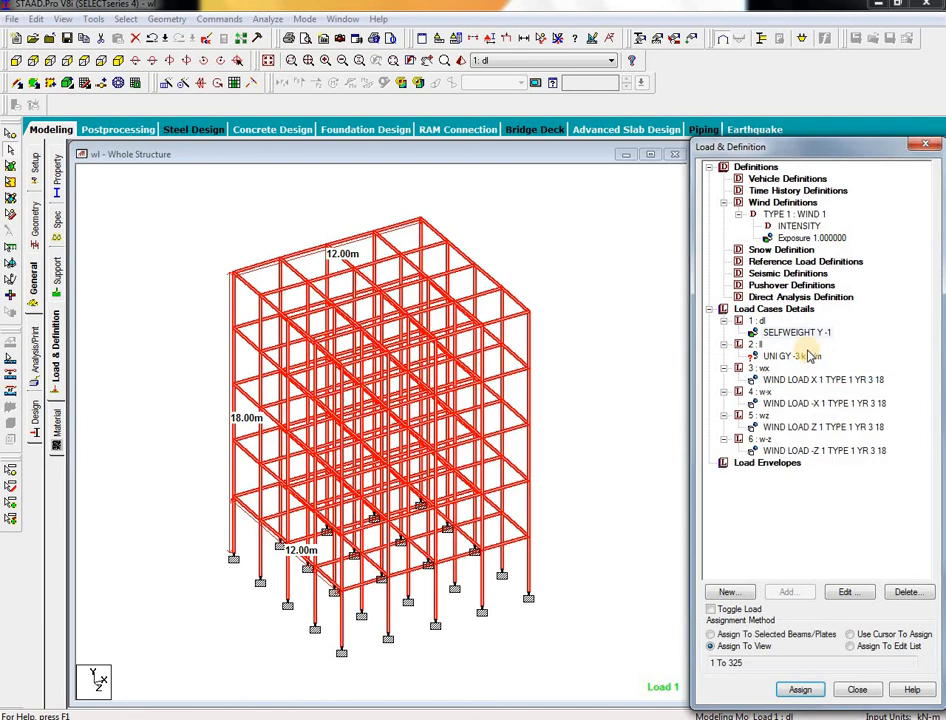
Step: Assign the UNI GY -3 kN/m live load to all beams parallel to X and Z and confirm the assignment
{"action": "left_click", "coordinate": [800, 356]}
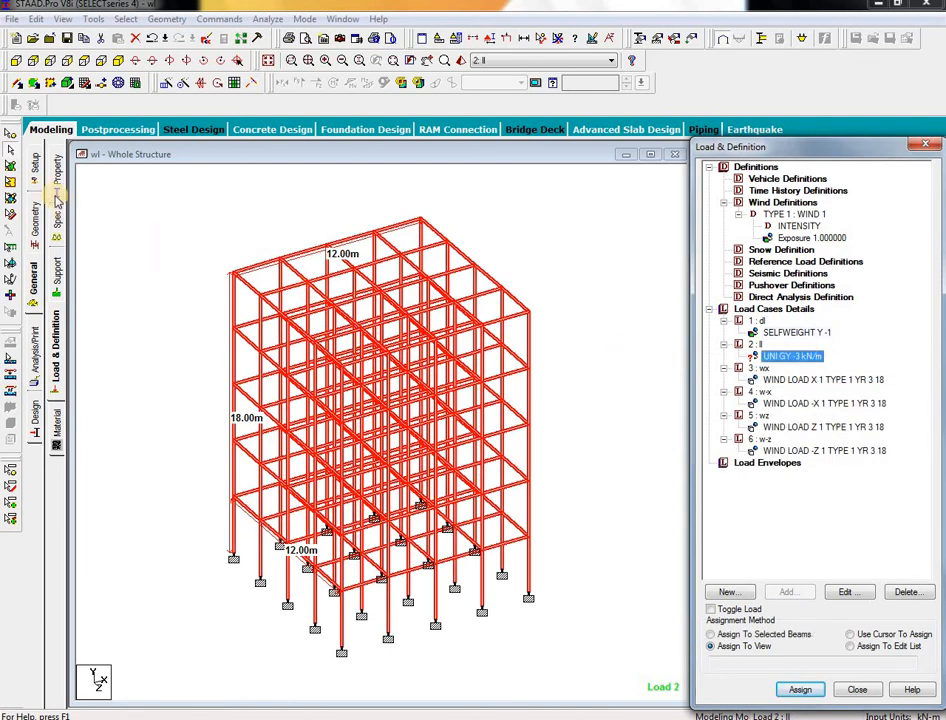
{"action": "left_click", "coordinate": [128, 20]}
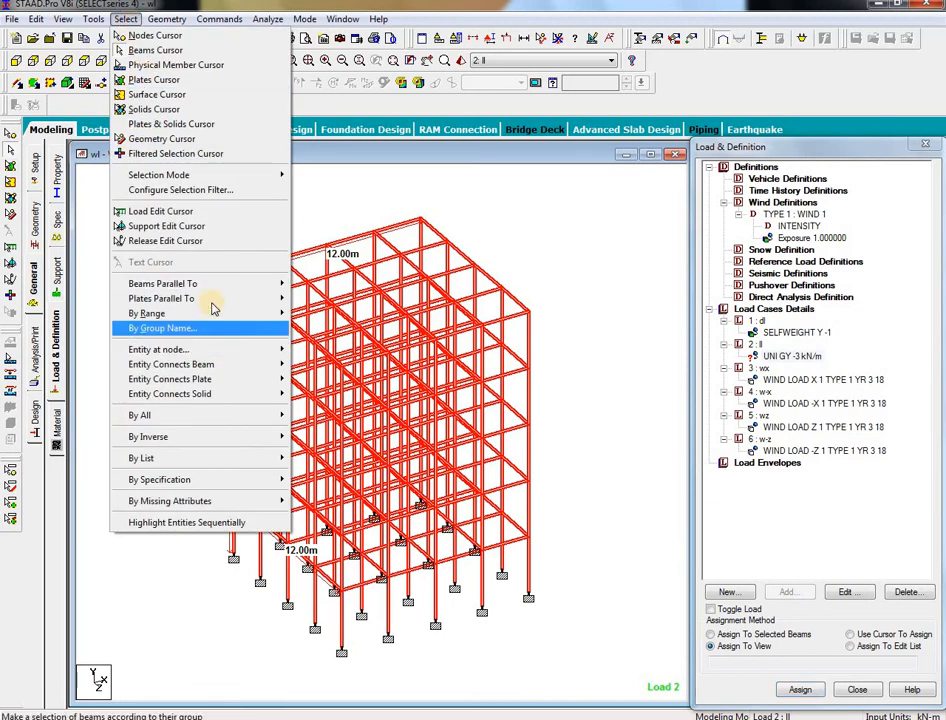
{"action": "mouse_move", "coordinate": [235, 284]}
{"action": "left_click", "coordinate": [308, 283]}
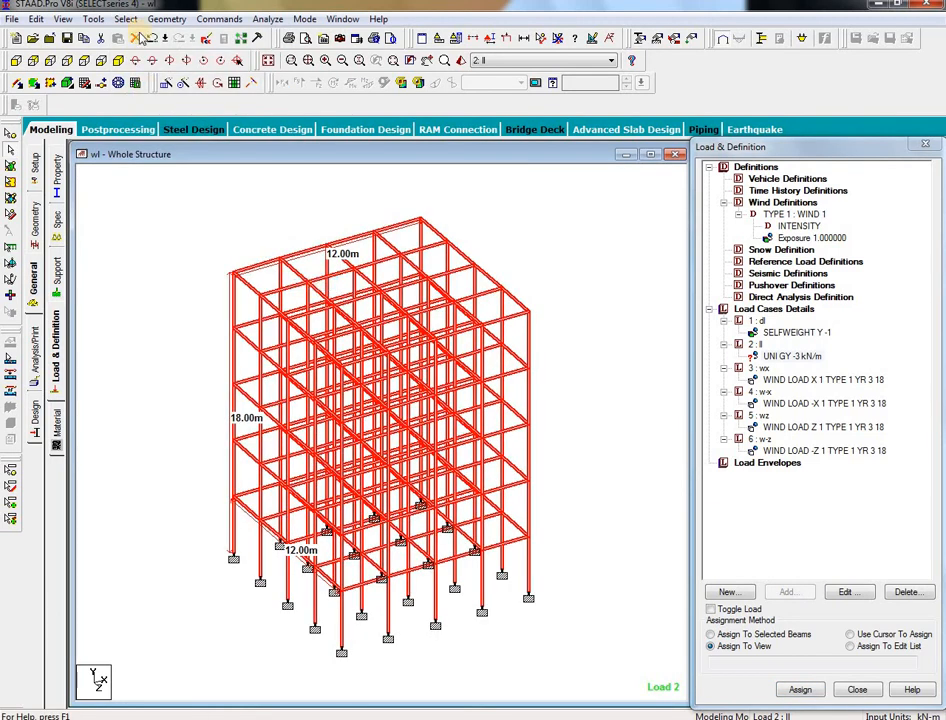
{"action": "left_click", "coordinate": [126, 19]}
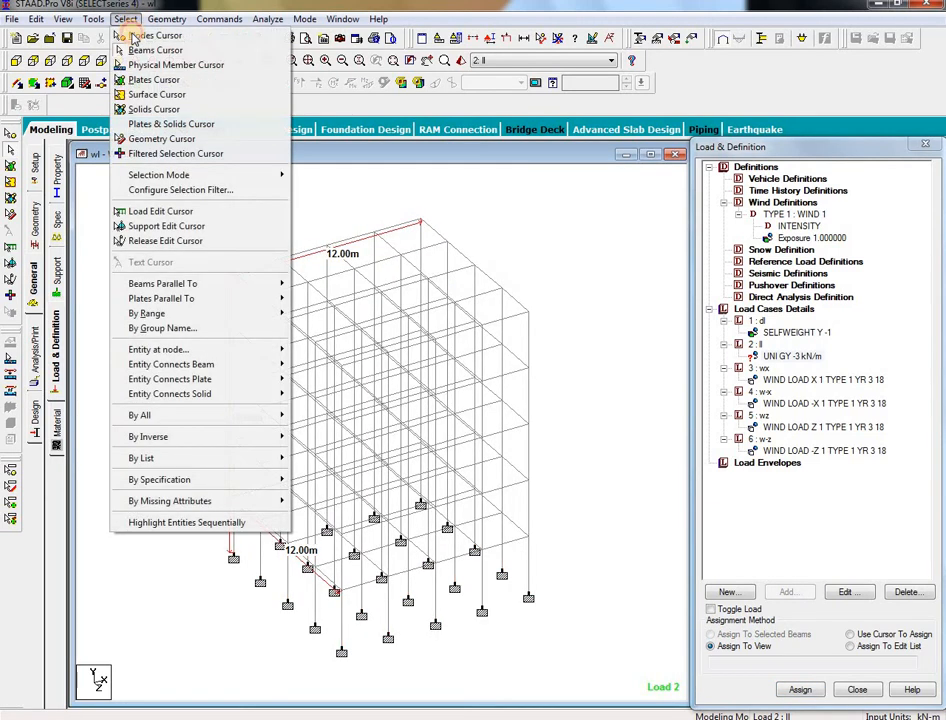
{"action": "mouse_move", "coordinate": [188, 283]}
{"action": "left_click", "coordinate": [257, 285]}
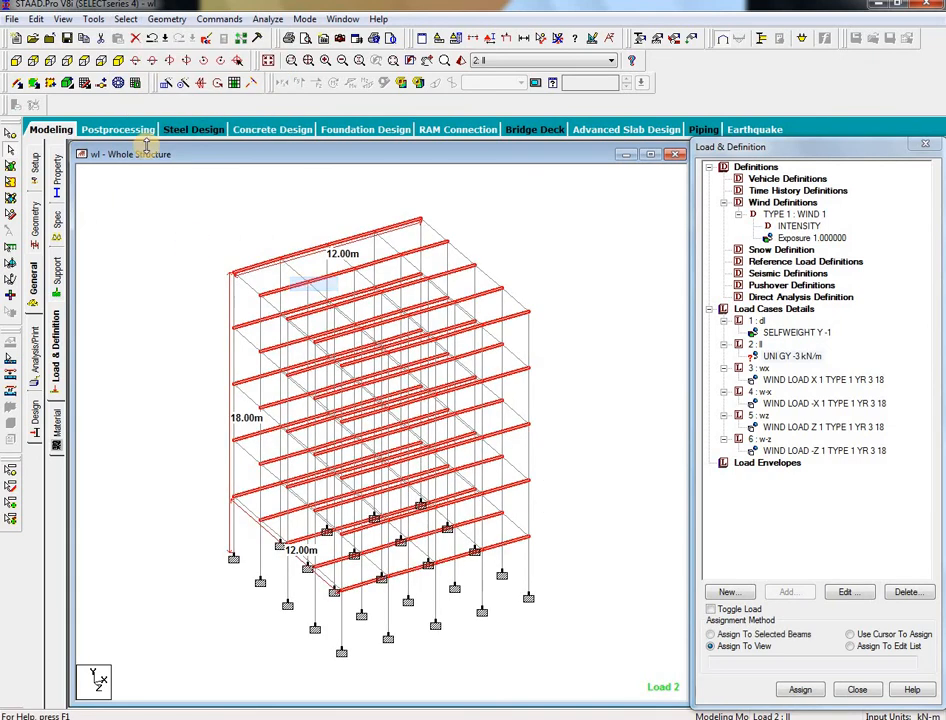
{"action": "left_click", "coordinate": [126, 19]}
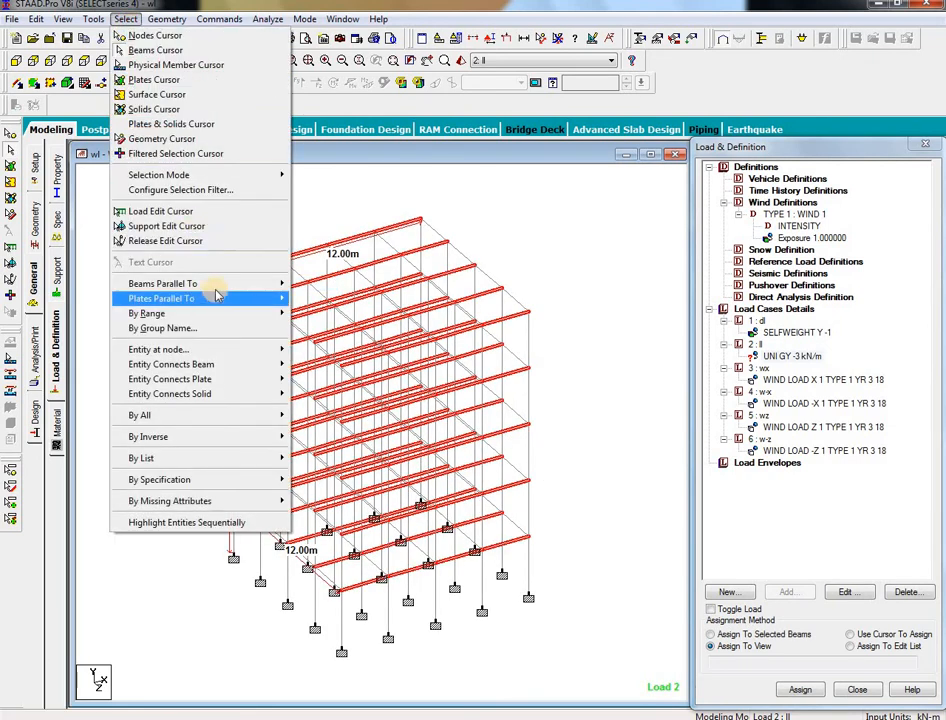
{"action": "mouse_move", "coordinate": [282, 284]}
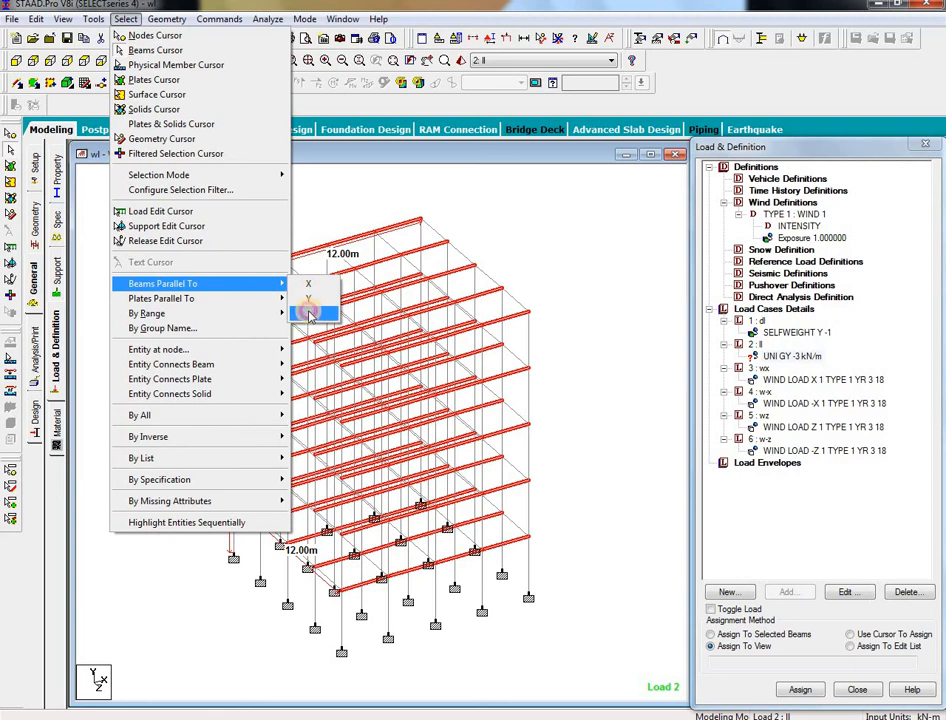
{"action": "left_click", "coordinate": [312, 310]}
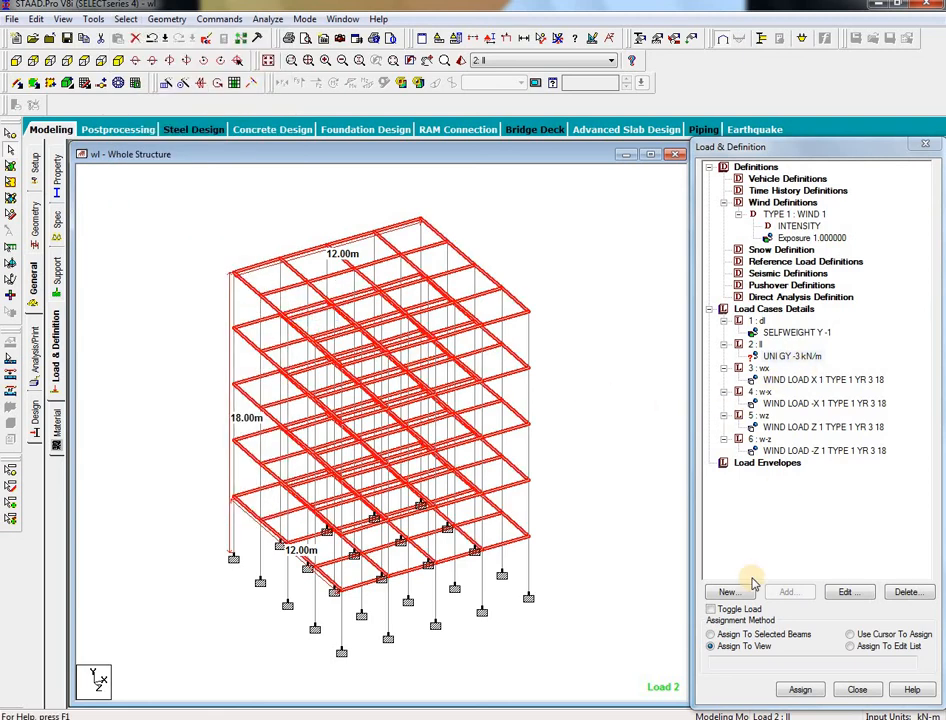
{"action": "left_click", "coordinate": [758, 636]}
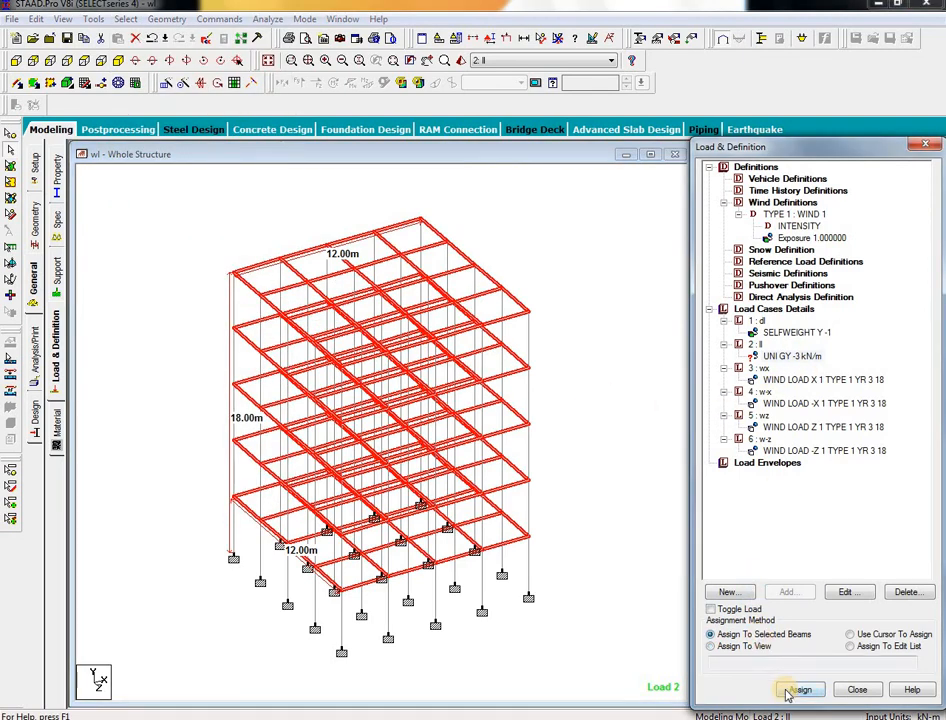
{"action": "left_click", "coordinate": [790, 689]}
{"action": "left_click", "coordinate": [834, 464]}
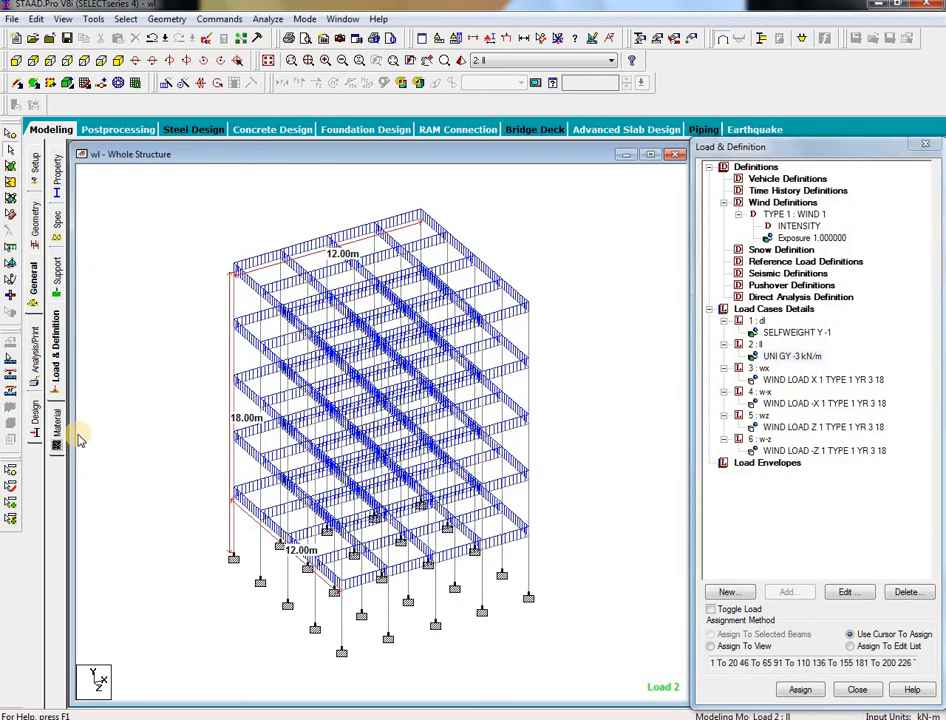
Step: Add a Perform Analysis command with the No Print option to the structure's analysis commands
{"action": "left_click", "coordinate": [57, 438]}
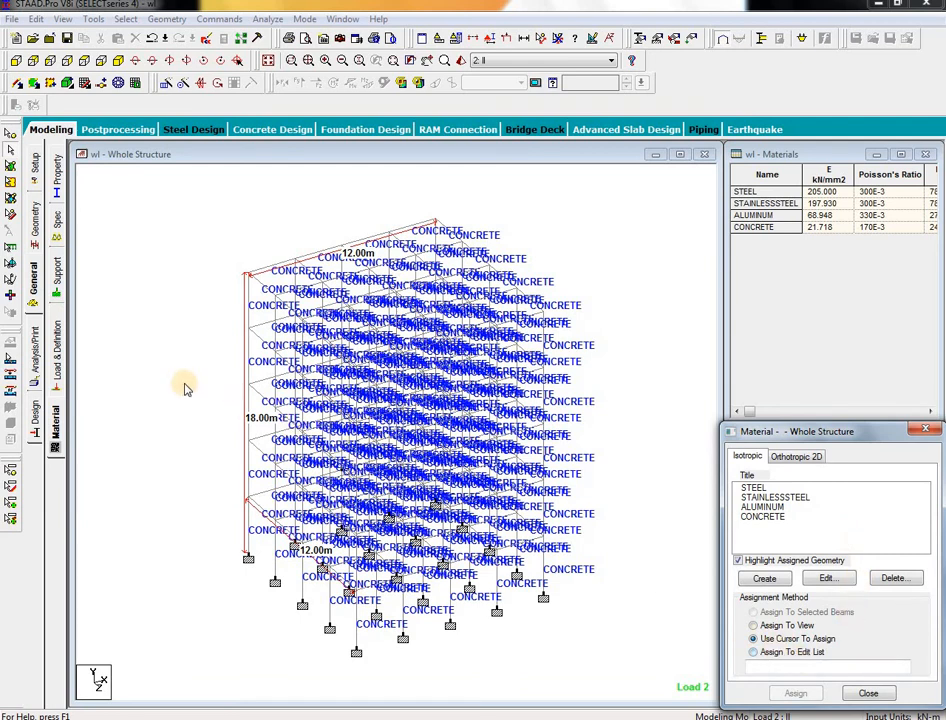
{"action": "left_click", "coordinate": [33, 345]}
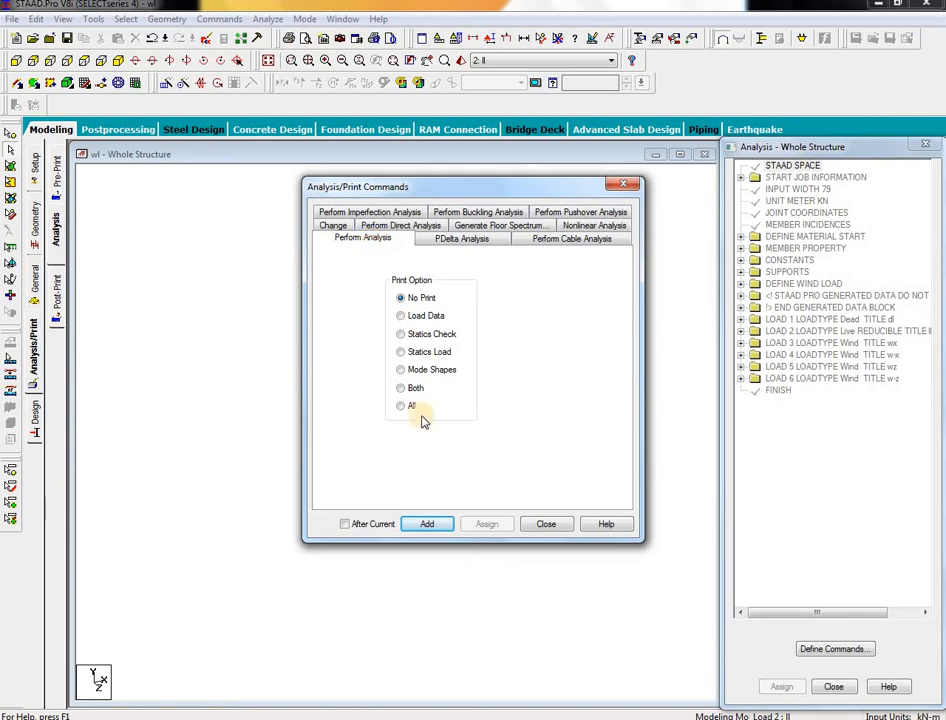
{"action": "left_click", "coordinate": [432, 524]}
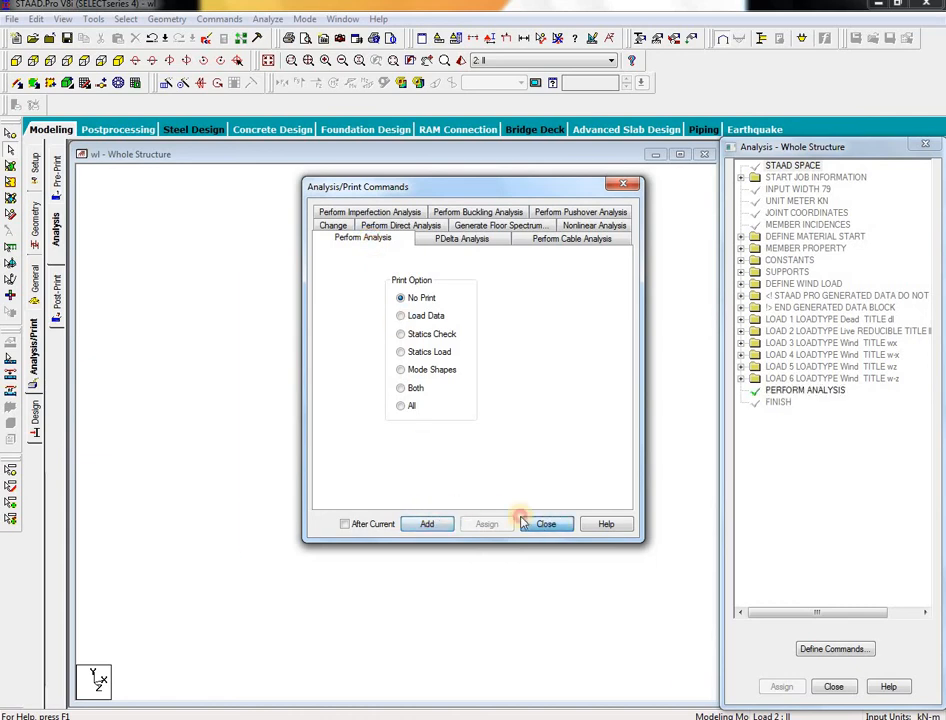
{"action": "left_click", "coordinate": [546, 524]}
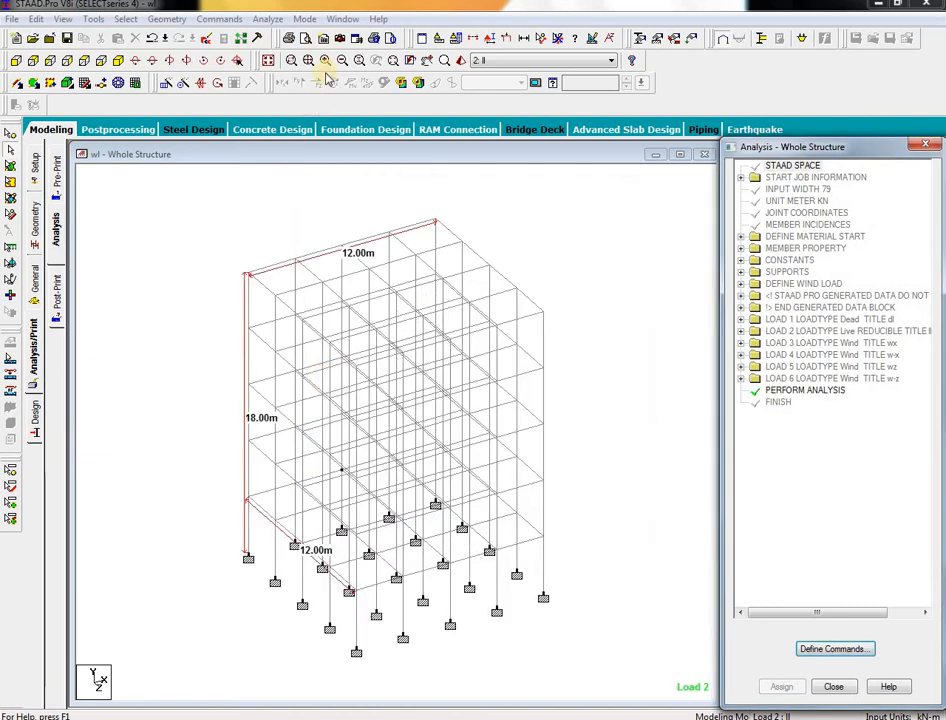
Step: Save the modified structure, run the analysis, and finish it with the option to stay in modeling mode
{"action": "left_click", "coordinate": [267, 19]}
{"action": "left_click", "coordinate": [286, 36]}
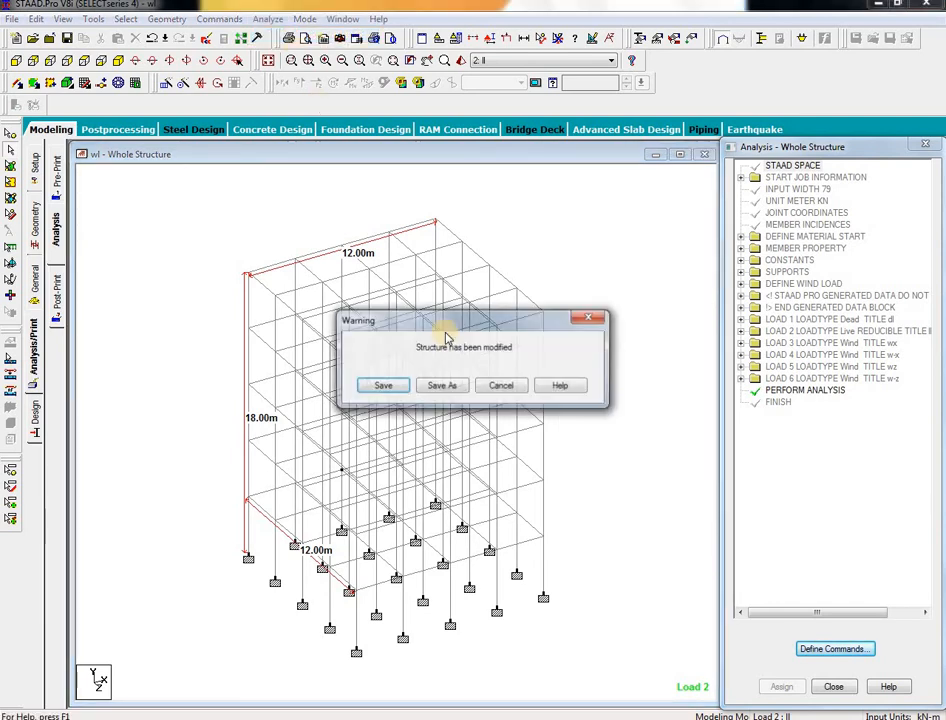
{"action": "left_click", "coordinate": [386, 387]}
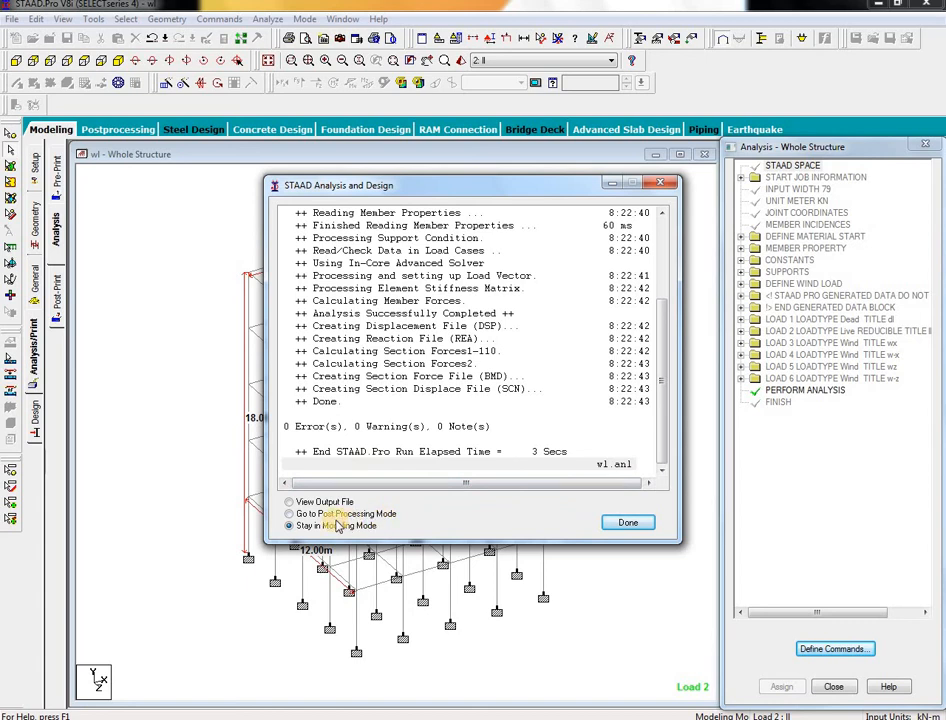
{"action": "left_click", "coordinate": [616, 523]}
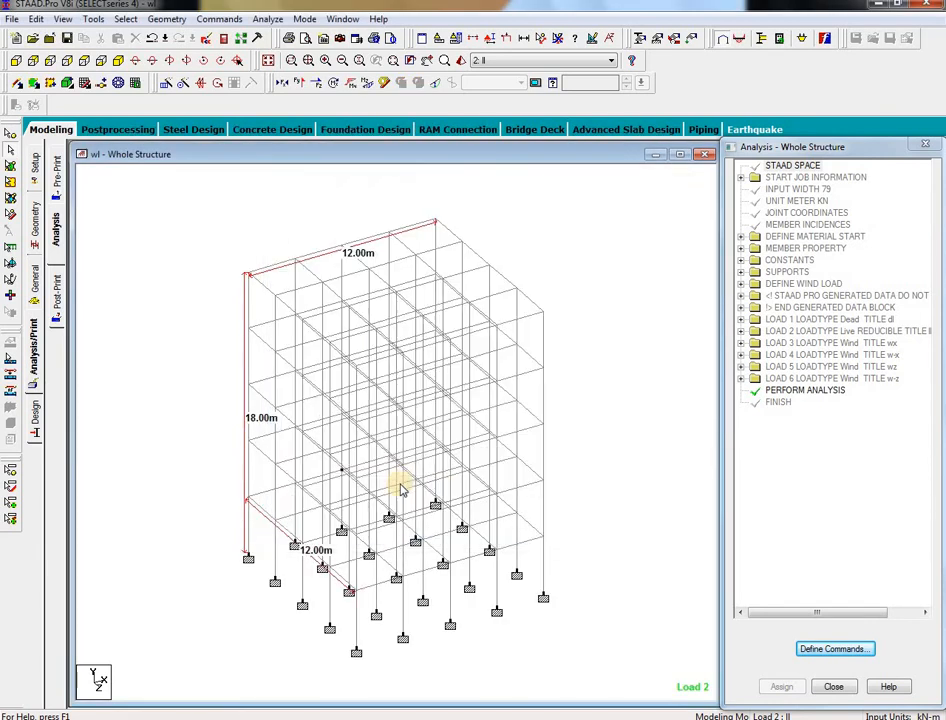
Step: Open the concrete design settings for the whole structure and set the current design code to IS456
{"action": "left_click", "coordinate": [33, 418]}
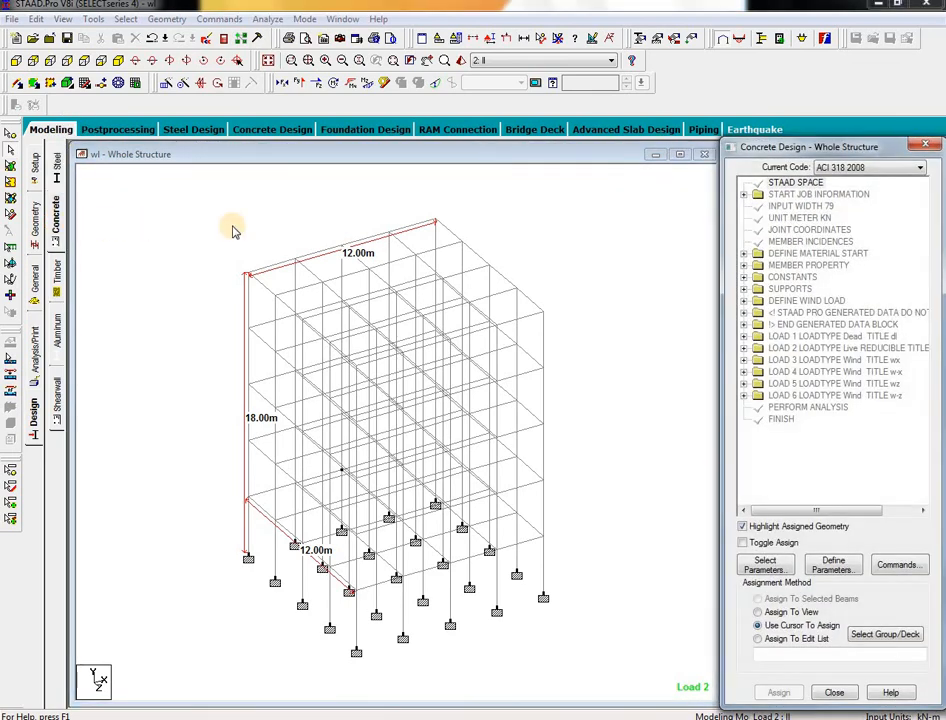
{"action": "left_click", "coordinate": [919, 167]}
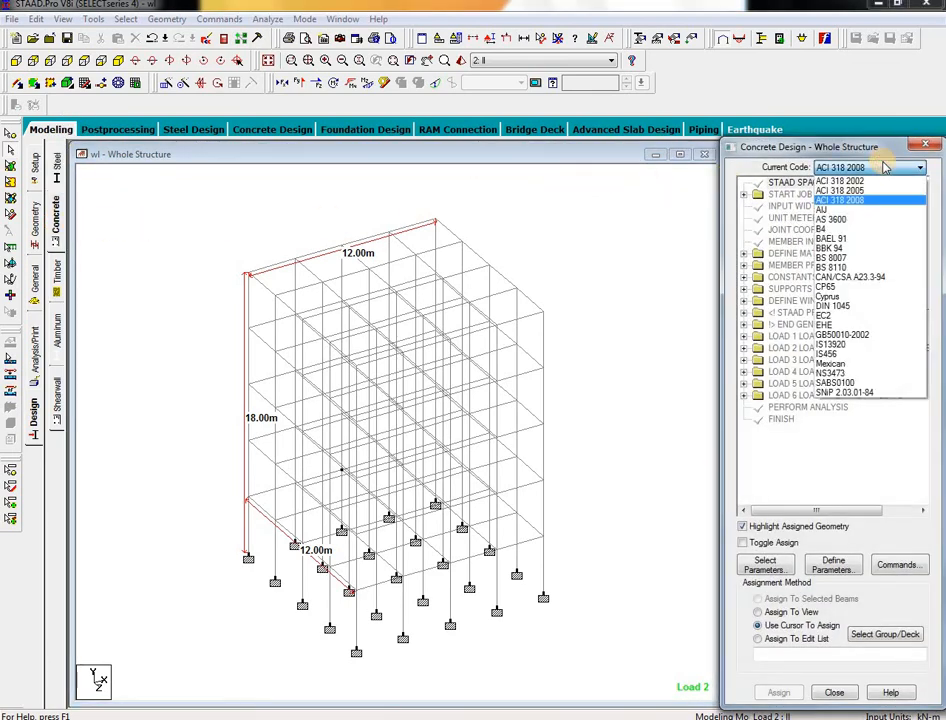
{"action": "left_click", "coordinate": [857, 354]}
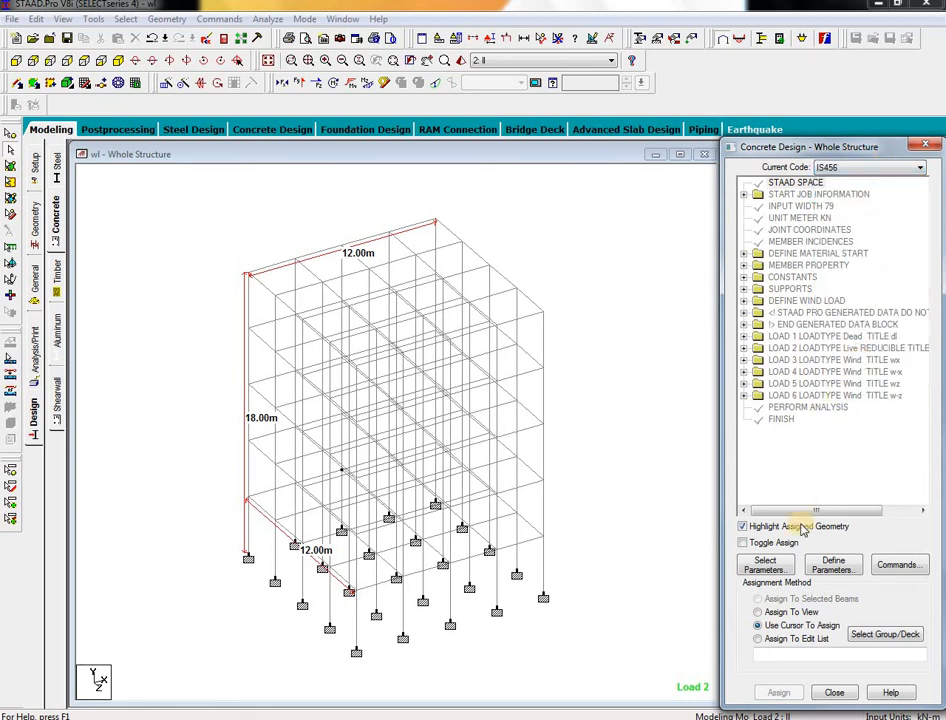
Step: Clear the selected concrete design parameters and keep only Fc compressive strength and Fymain main reinforcement yield strength
{"action": "left_click", "coordinate": [779, 570]}
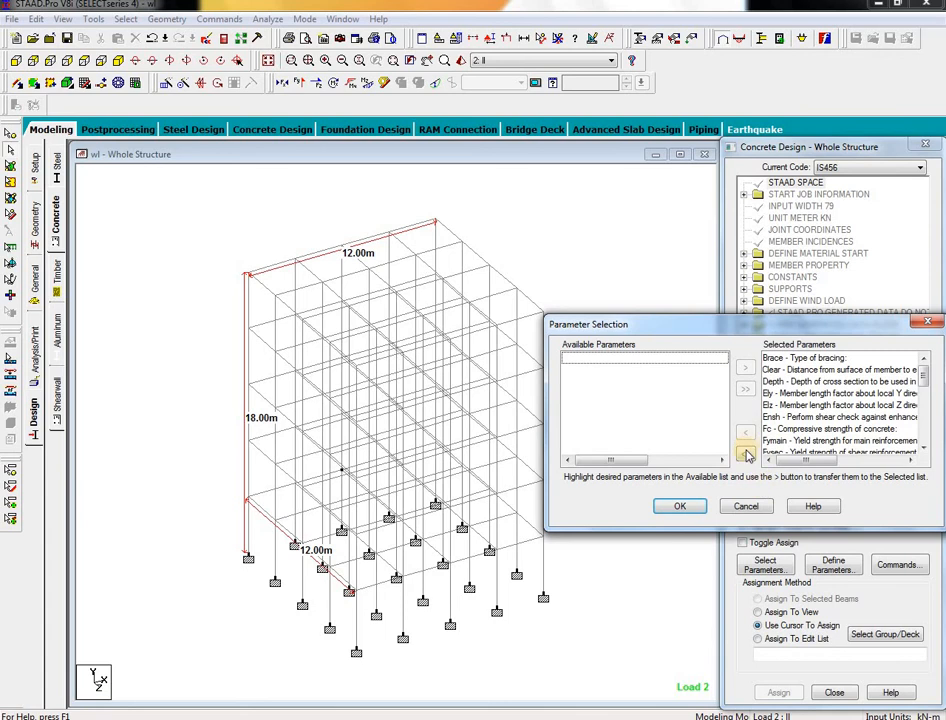
{"action": "left_click", "coordinate": [748, 455]}
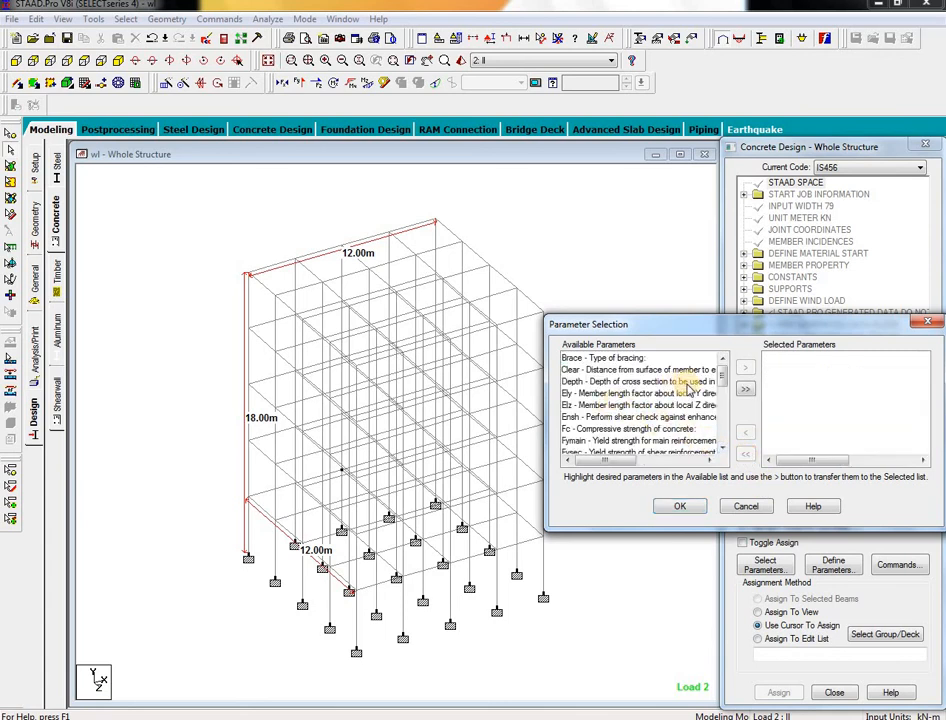
{"action": "left_click_drag", "start_coordinate": [723, 374], "coordinate": [723, 383]}
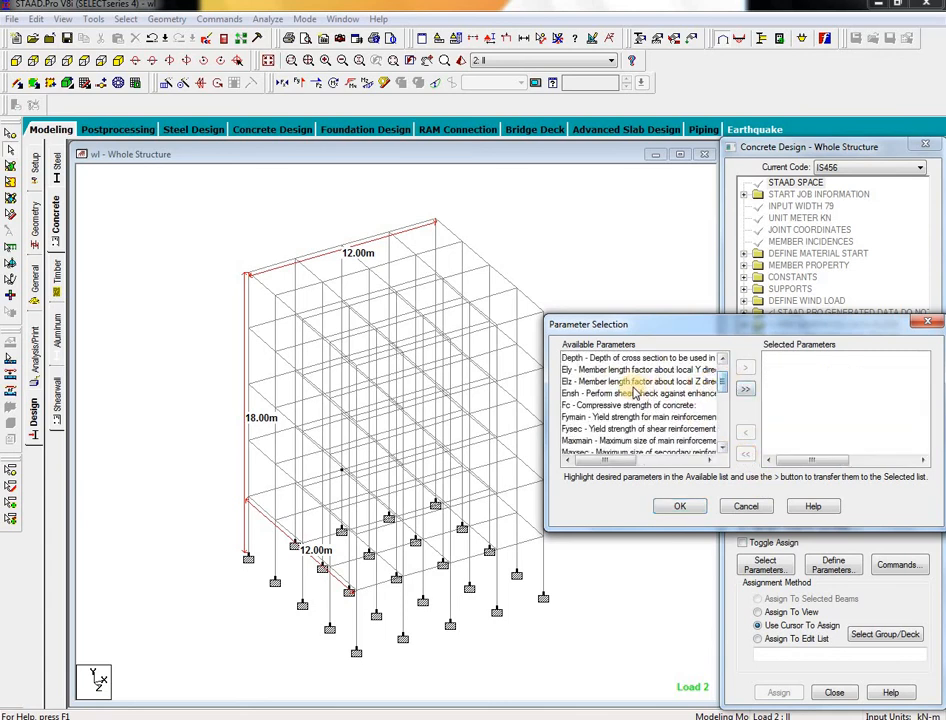
{"action": "left_click", "coordinate": [607, 405]}
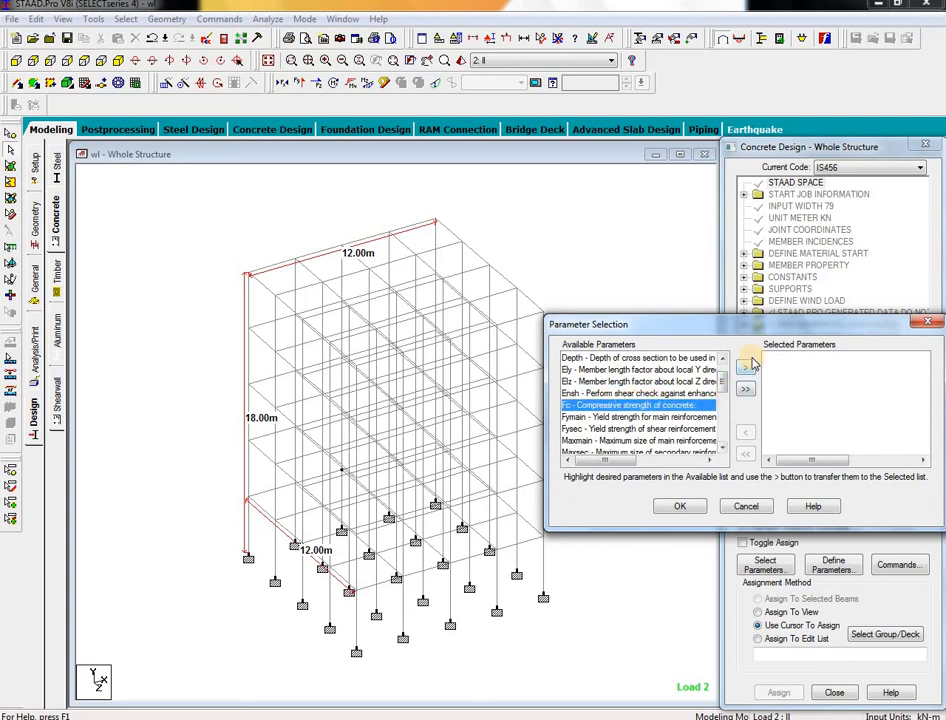
{"action": "left_click", "coordinate": [751, 370]}
{"action": "left_click", "coordinate": [632, 405]}
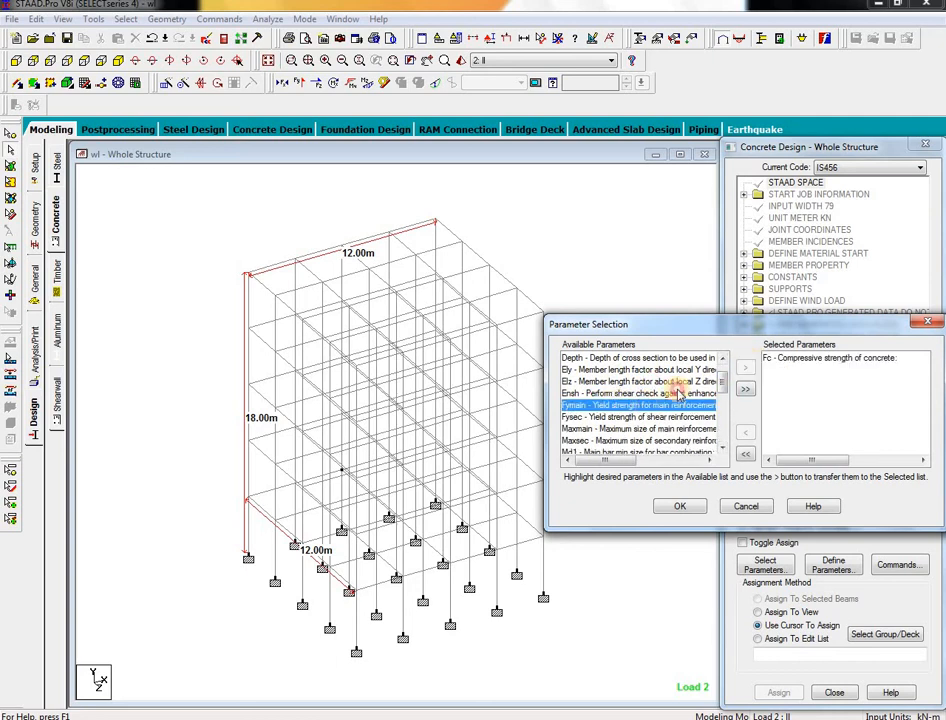
{"action": "left_click", "coordinate": [746, 368]}
{"action": "left_click", "coordinate": [677, 507]}
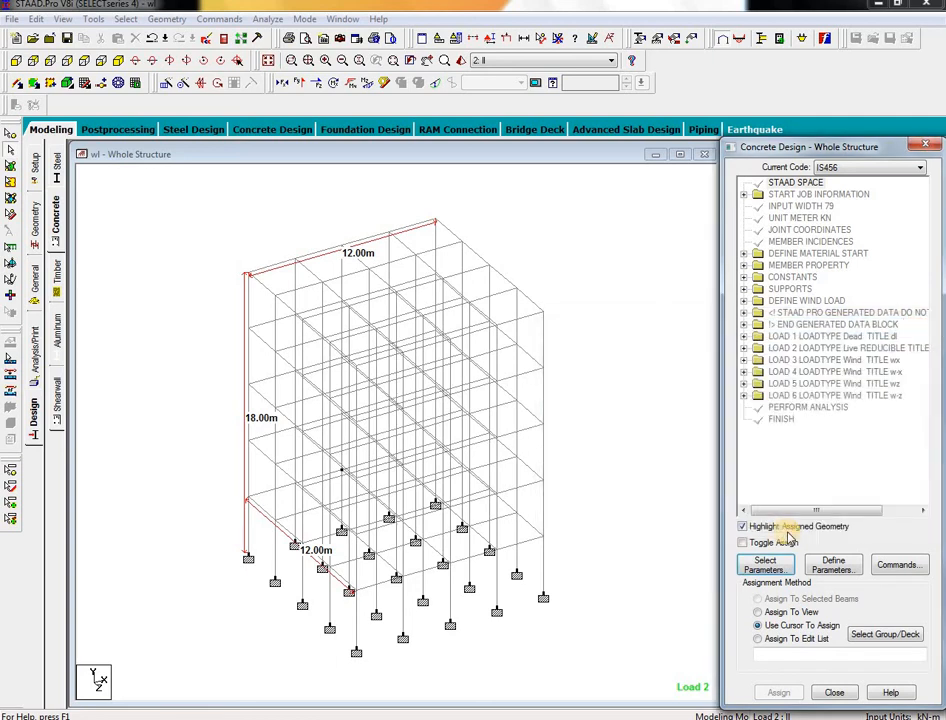
Step: Define the design parameters FC as 20000 kN/m2 and FYMAIN as 415000 kN/m2 and add both to the concrete design
{"action": "left_click", "coordinate": [835, 570]}
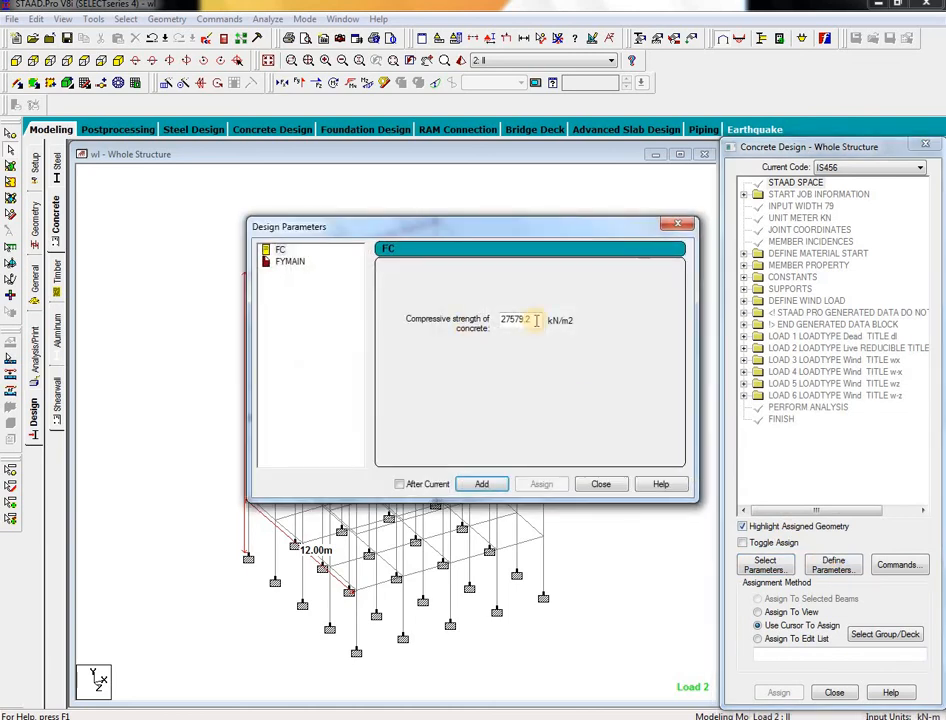
{"action": "double_click", "coordinate": [530, 320]}
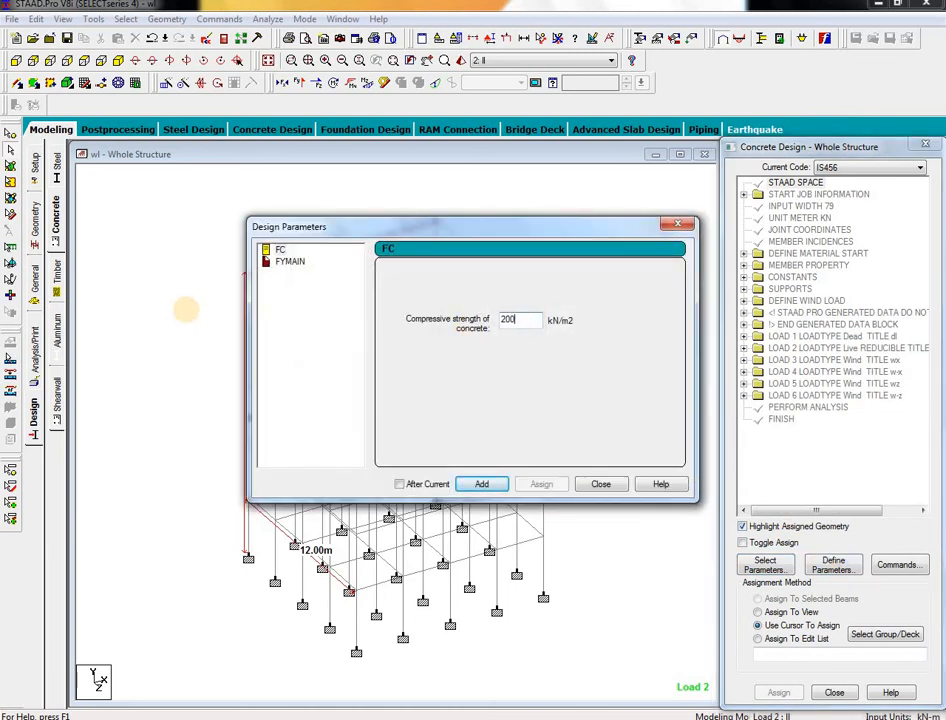
{"action": "type", "text": "20000"}
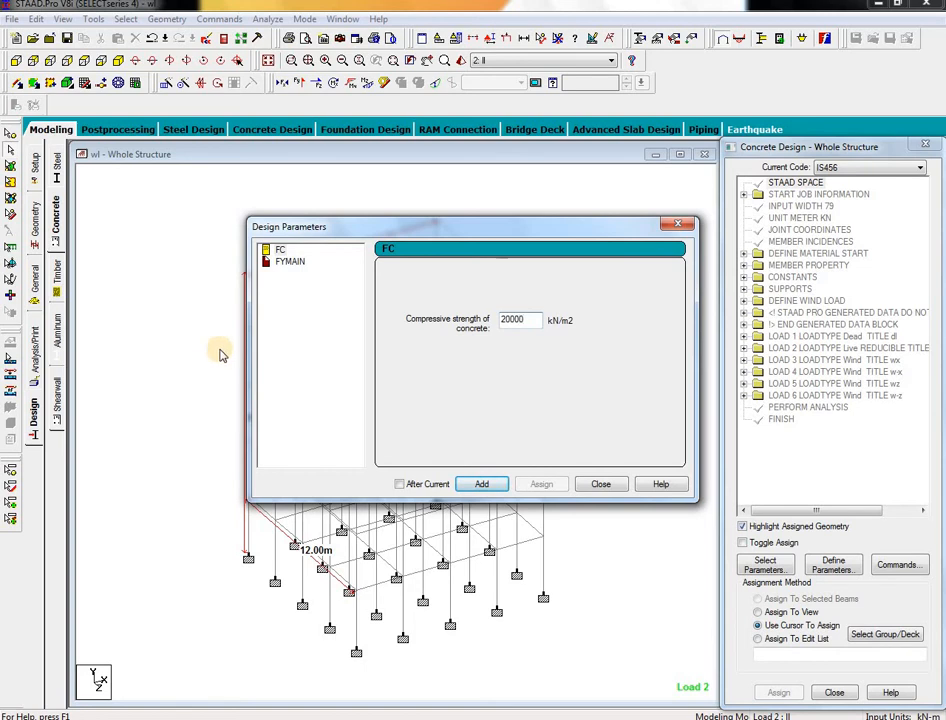
{"action": "left_click", "coordinate": [481, 484]}
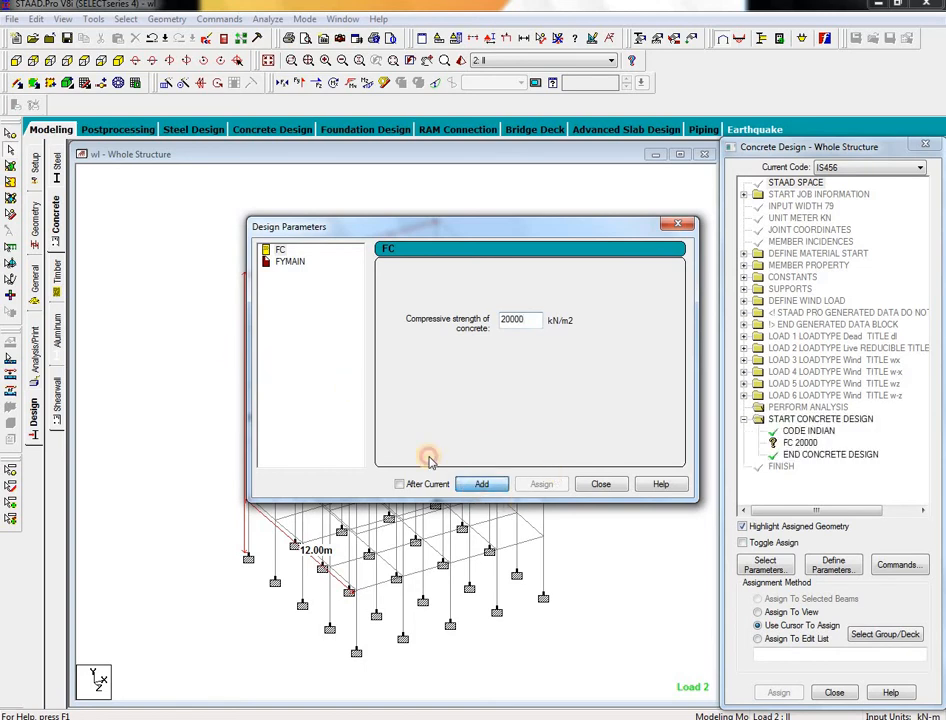
{"action": "left_click", "coordinate": [288, 264]}
{"action": "double_click", "coordinate": [530, 318]}
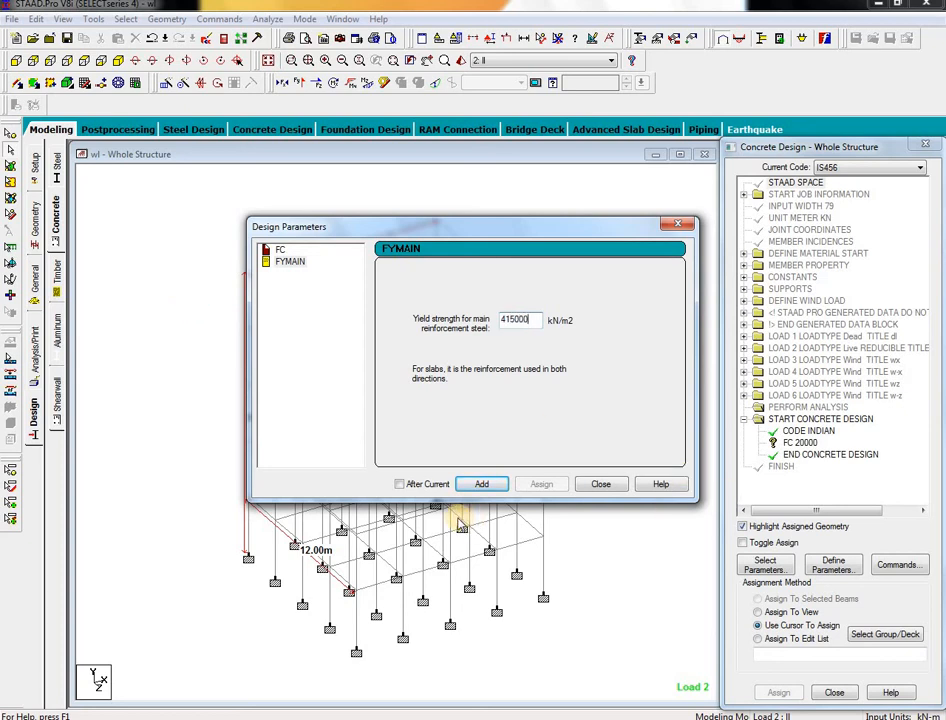
{"action": "left_click", "coordinate": [482, 483]}
{"action": "left_click", "coordinate": [600, 483]}
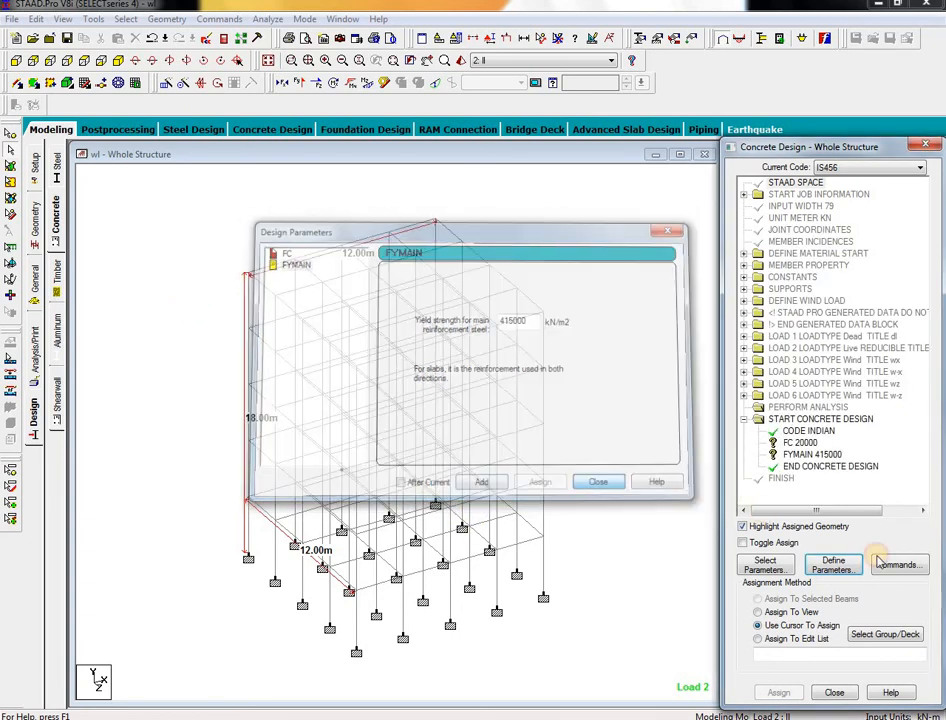
Step: Add the DESIGN BEAM and DESIGN COLUMN commands to the concrete design
{"action": "left_click", "coordinate": [900, 564]}
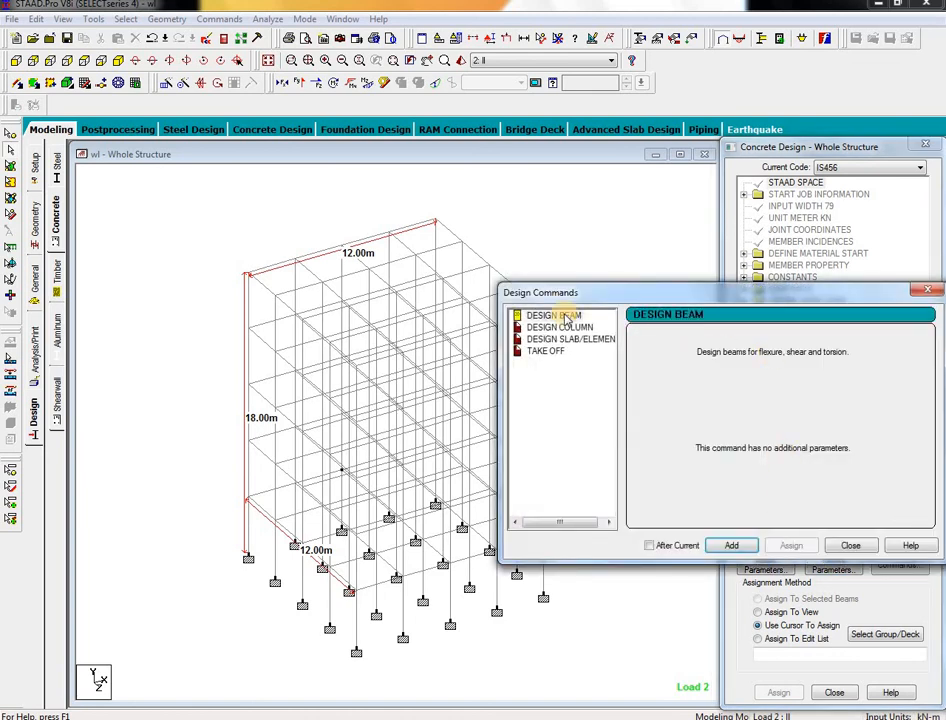
{"action": "left_click", "coordinate": [560, 316]}
{"action": "left_click", "coordinate": [737, 545]}
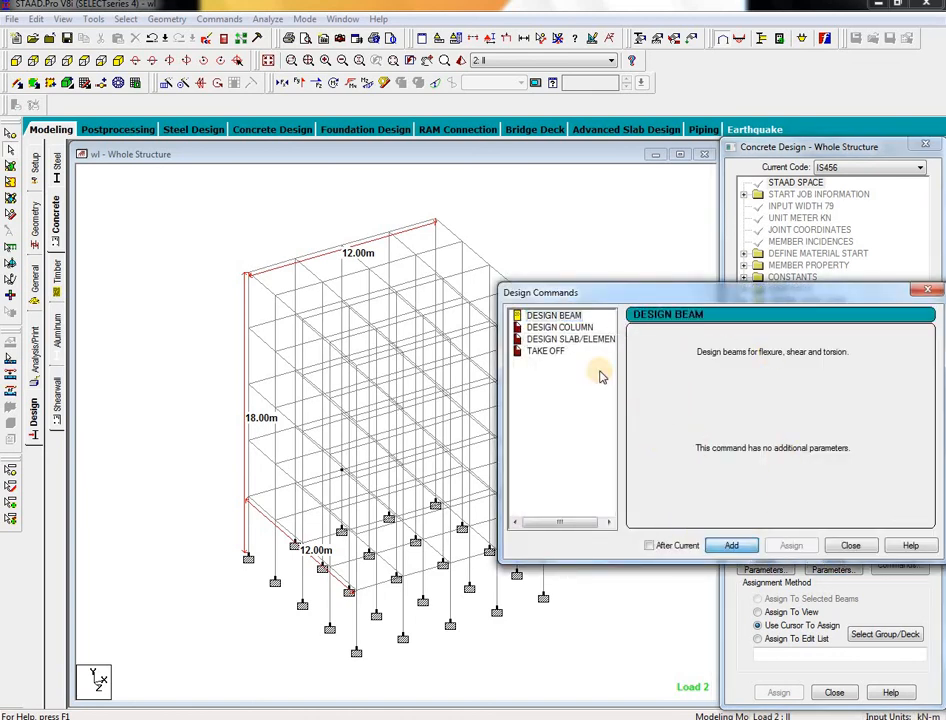
{"action": "left_click", "coordinate": [565, 327]}
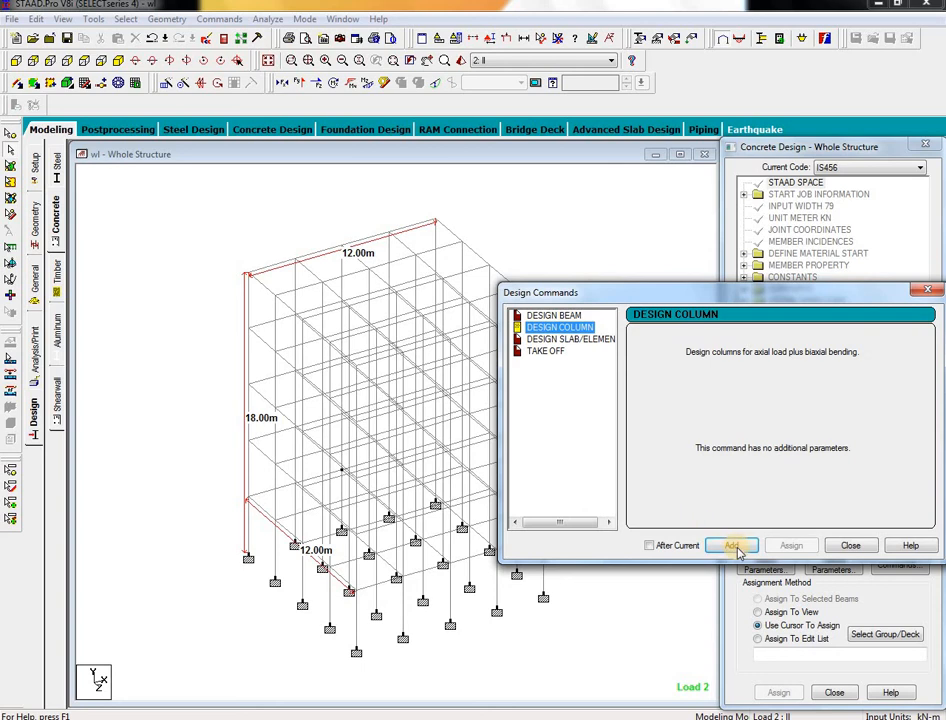
{"action": "left_click", "coordinate": [735, 546]}
{"action": "left_click", "coordinate": [850, 545]}
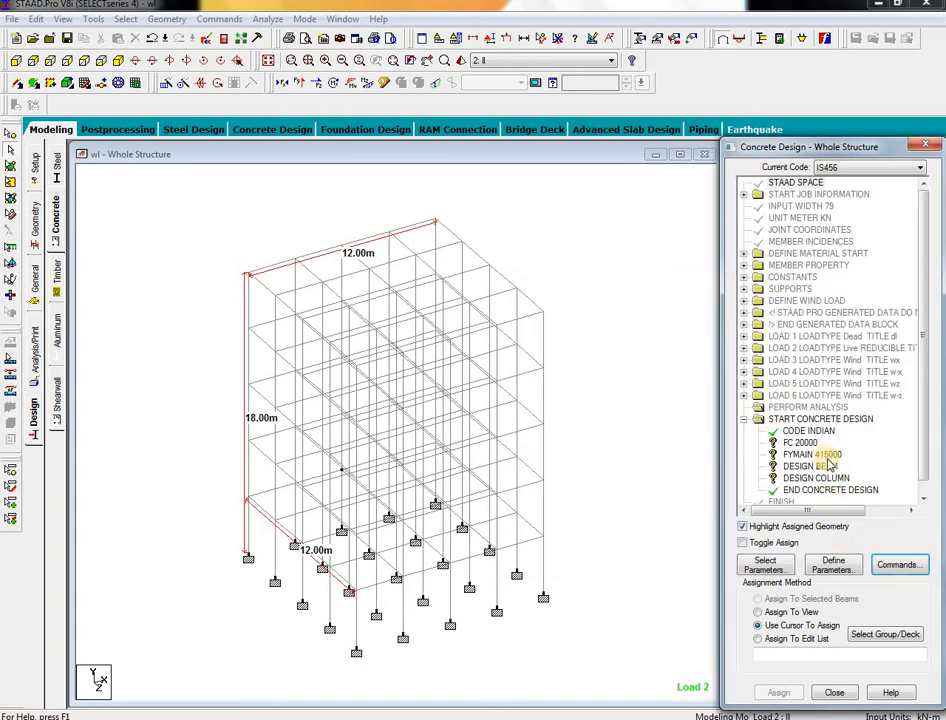
Step: Assign the FC 20000 and FYMAIN 415000 parameters to the whole view
{"action": "left_click", "coordinate": [800, 443]}
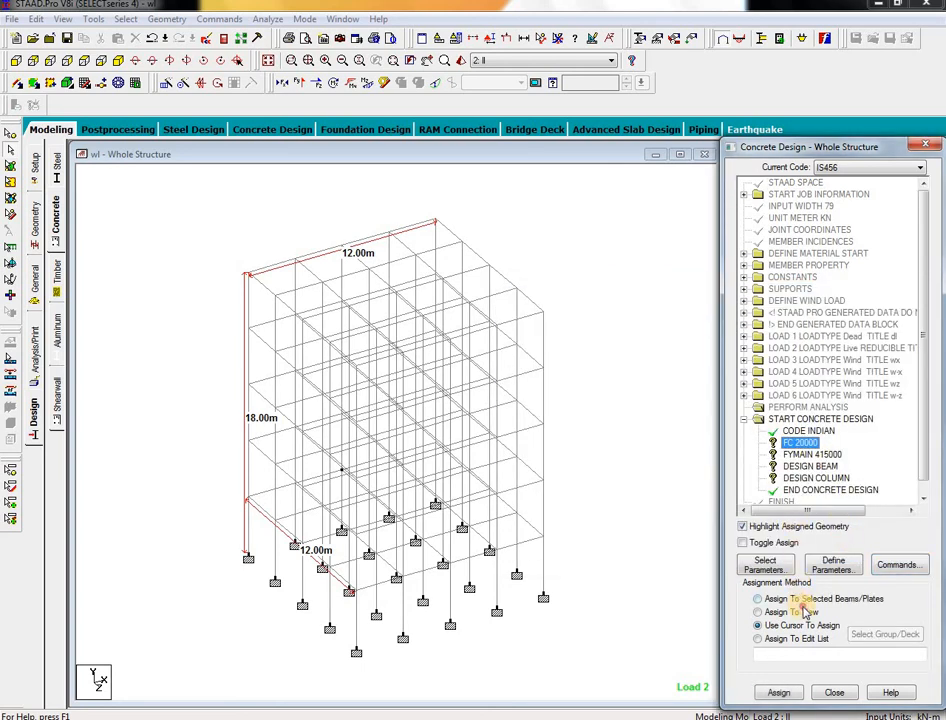
{"action": "left_click", "coordinate": [804, 611]}
{"action": "left_click", "coordinate": [778, 693]}
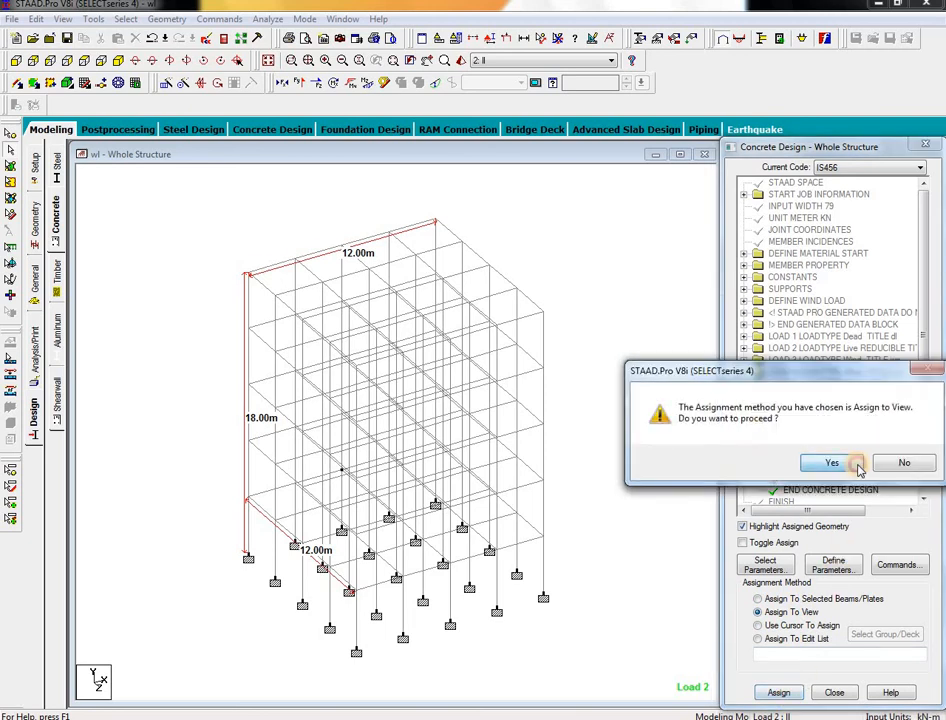
{"action": "left_click", "coordinate": [832, 463]}
{"action": "left_click", "coordinate": [818, 455]}
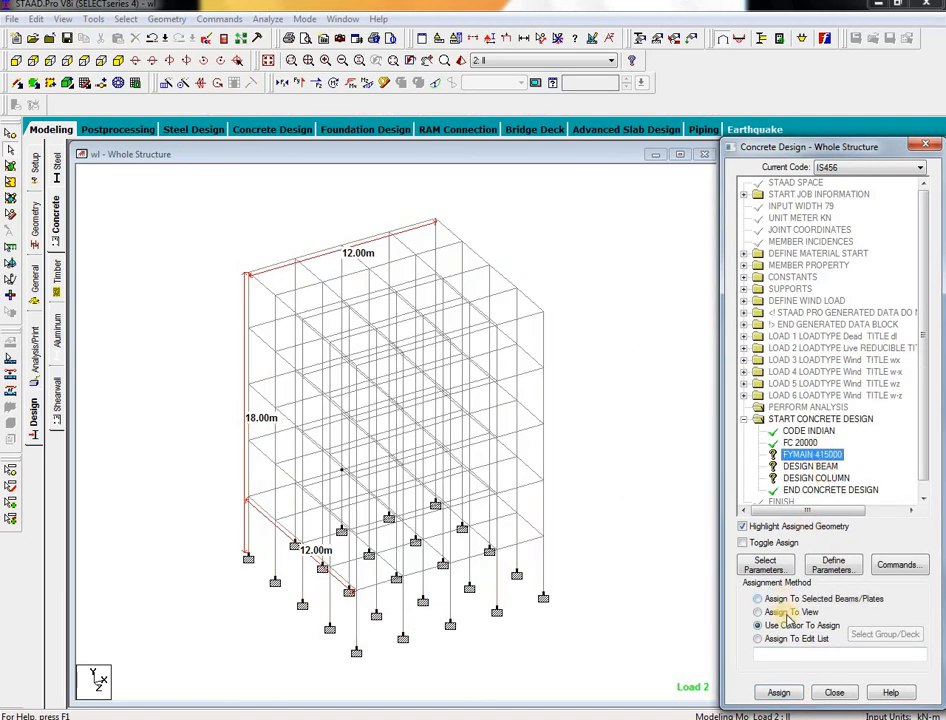
{"action": "left_click", "coordinate": [787, 613]}
{"action": "left_click", "coordinate": [778, 693]}
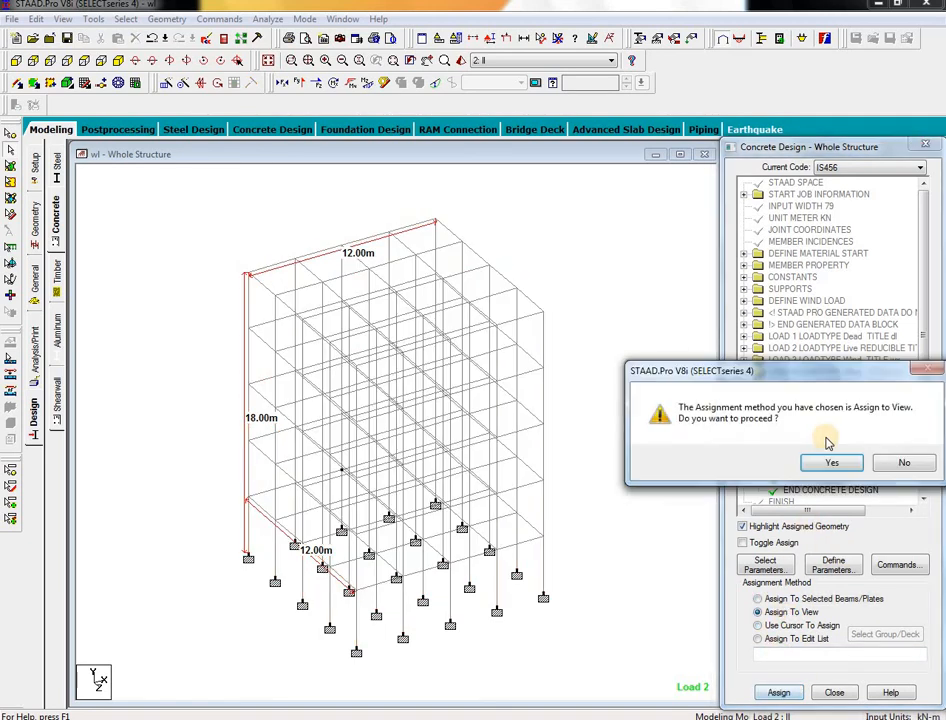
{"action": "left_click", "coordinate": [832, 463]}
Step: Assign the DESIGN BEAM command to all beams parallel to the X and Z axes
{"action": "left_click", "coordinate": [810, 466]}
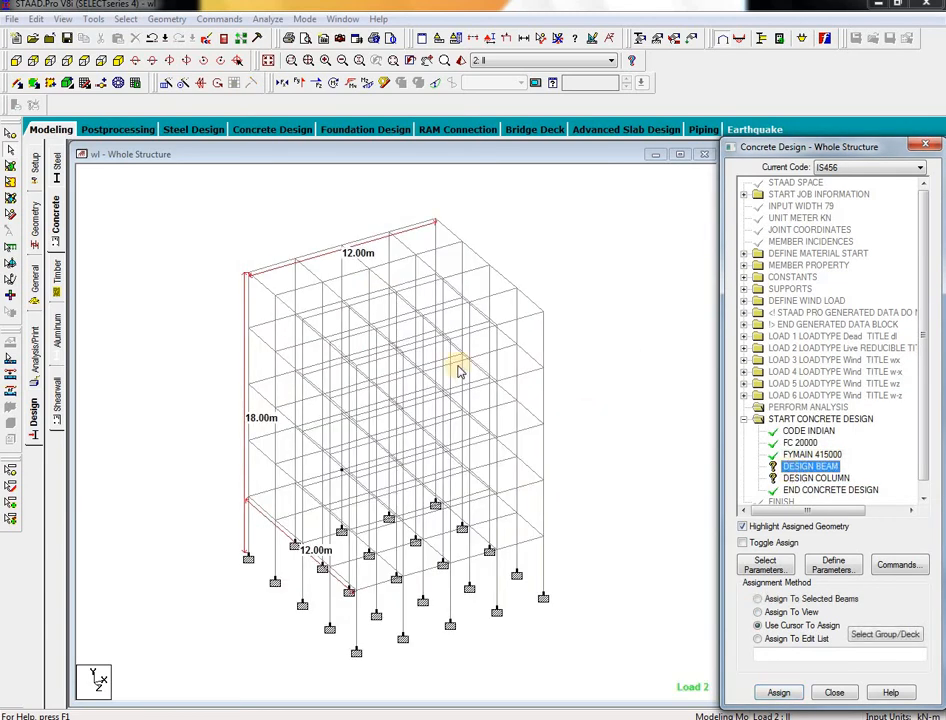
{"action": "left_click", "coordinate": [125, 19]}
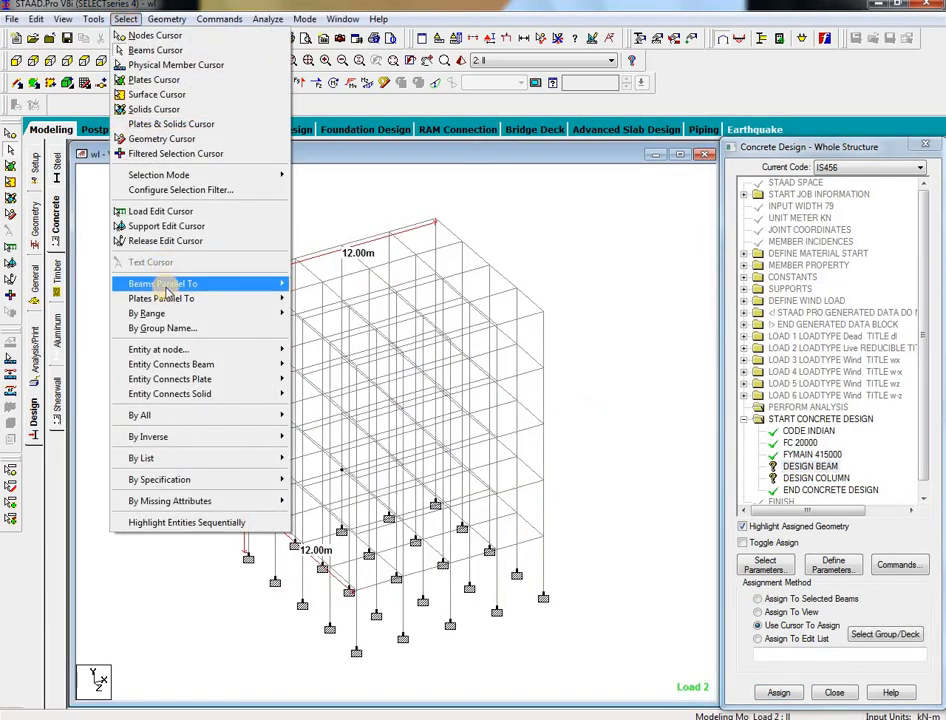
{"action": "mouse_move", "coordinate": [190, 283]}
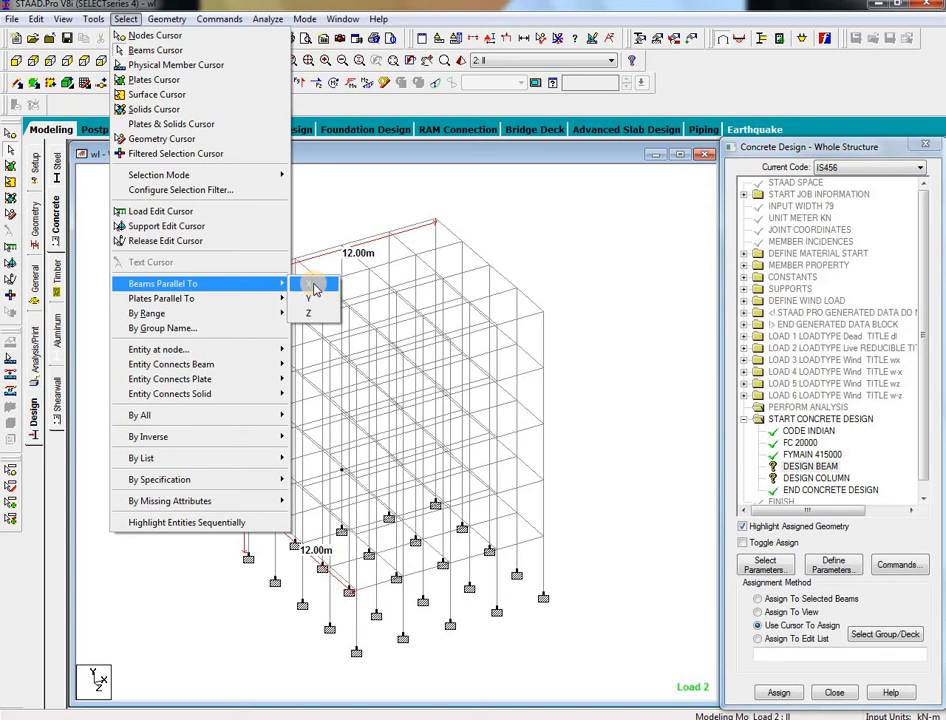
{"action": "left_click", "coordinate": [313, 287]}
{"action": "left_click", "coordinate": [125, 19]}
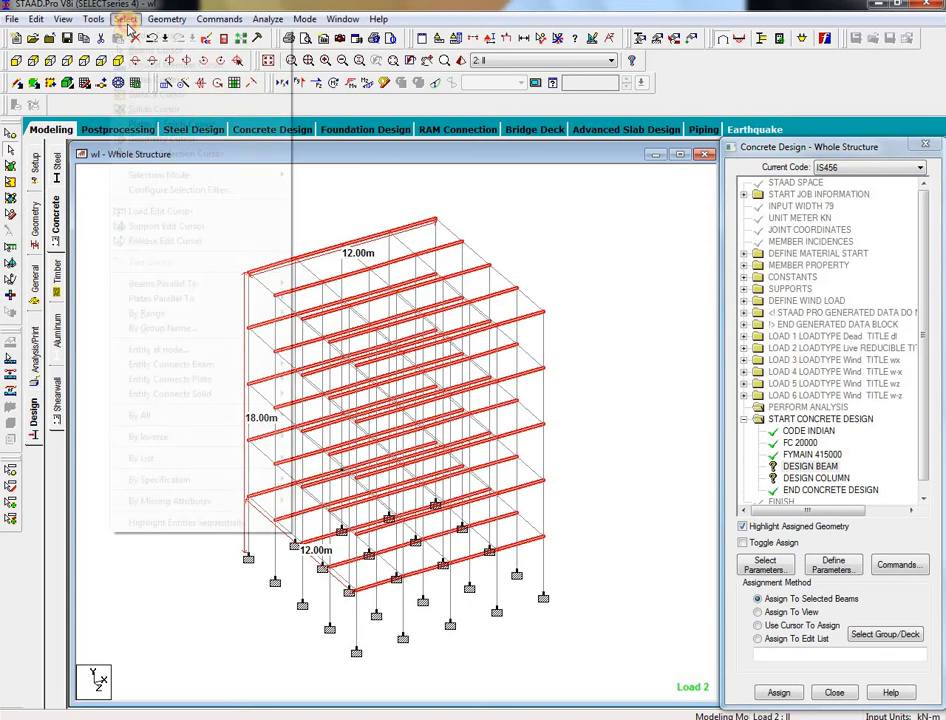
{"action": "mouse_move", "coordinate": [200, 283]}
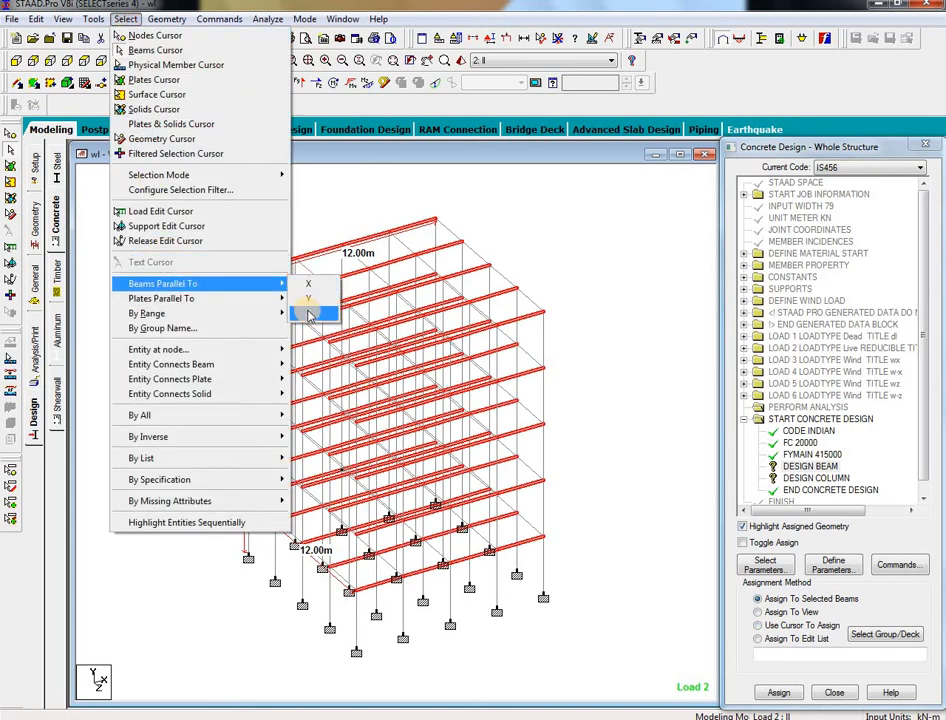
{"action": "left_click", "coordinate": [310, 313]}
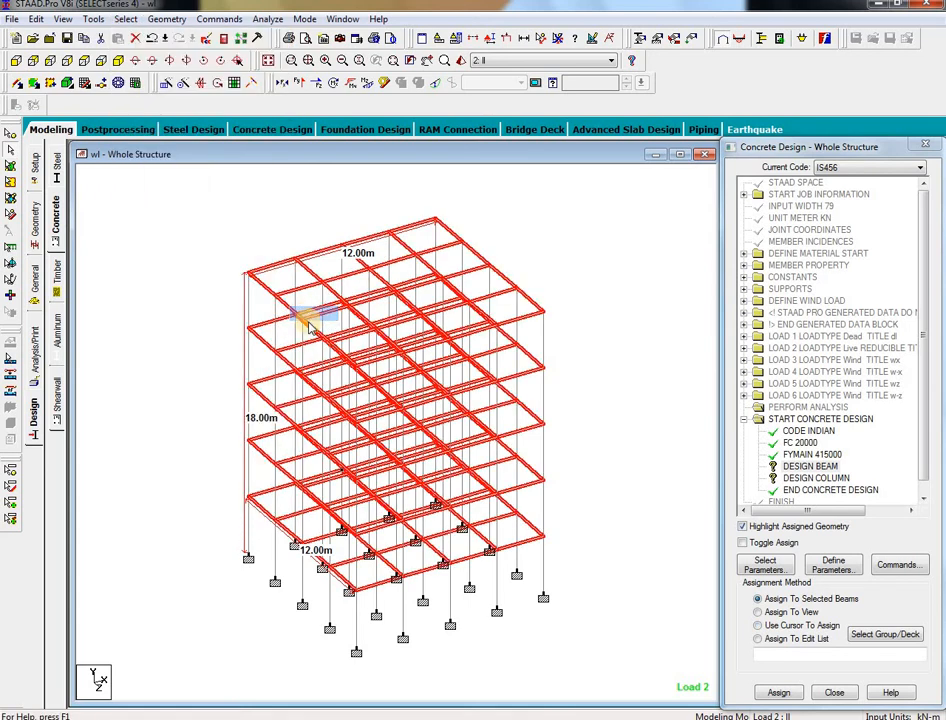
{"action": "left_click", "coordinate": [779, 694]}
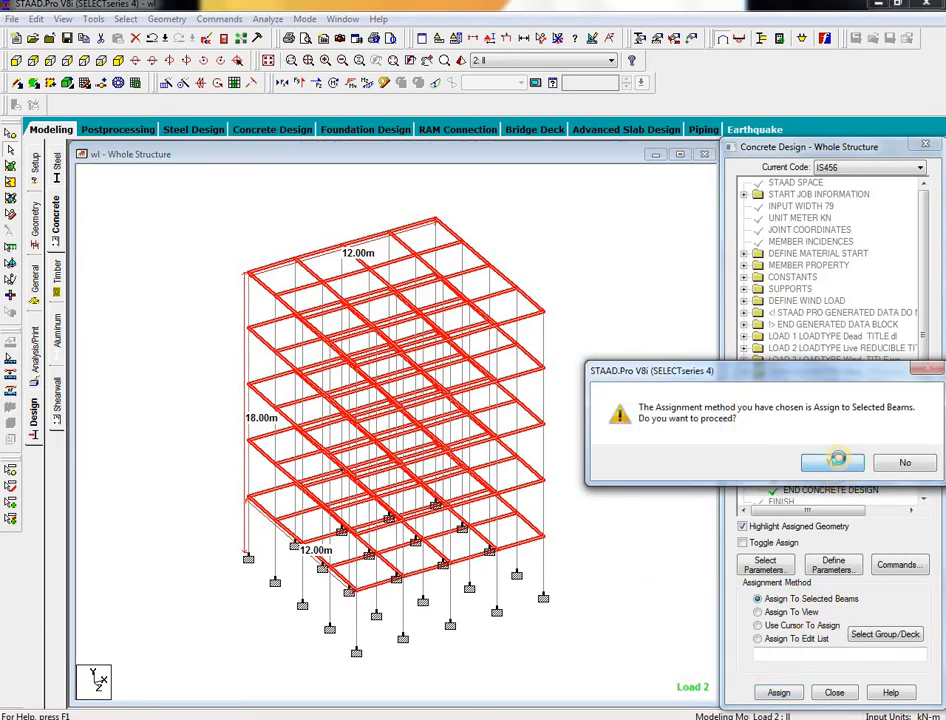
{"action": "left_click", "coordinate": [837, 459]}
Step: Assign the DESIGN COLUMN command to all members parallel to the Y axis
{"action": "left_click", "coordinate": [835, 479]}
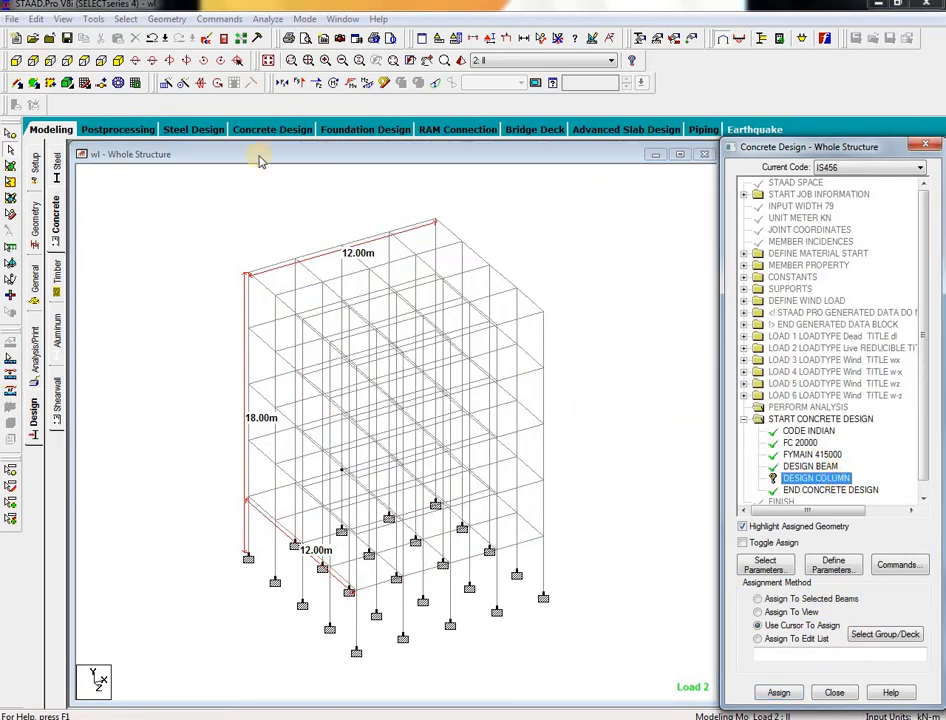
{"action": "left_click", "coordinate": [133, 20]}
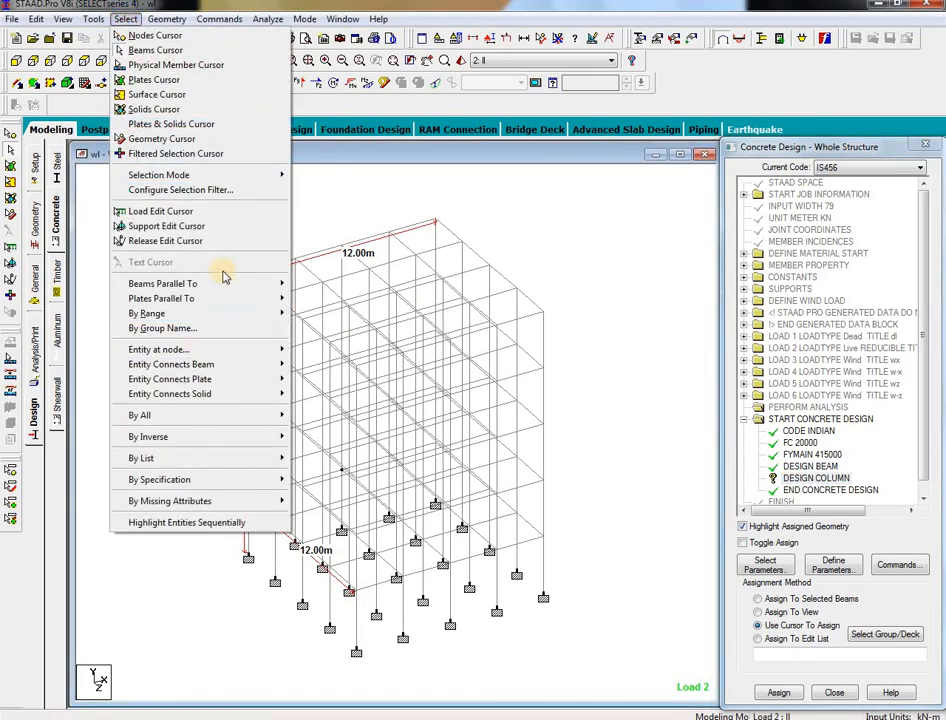
{"action": "mouse_move", "coordinate": [233, 287]}
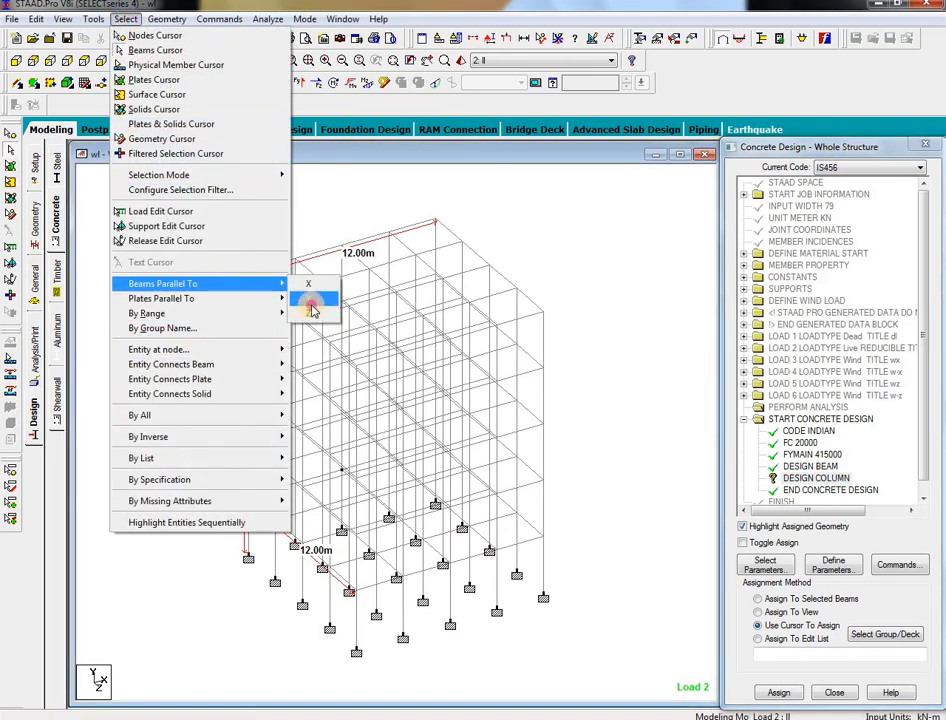
{"action": "left_click", "coordinate": [311, 305]}
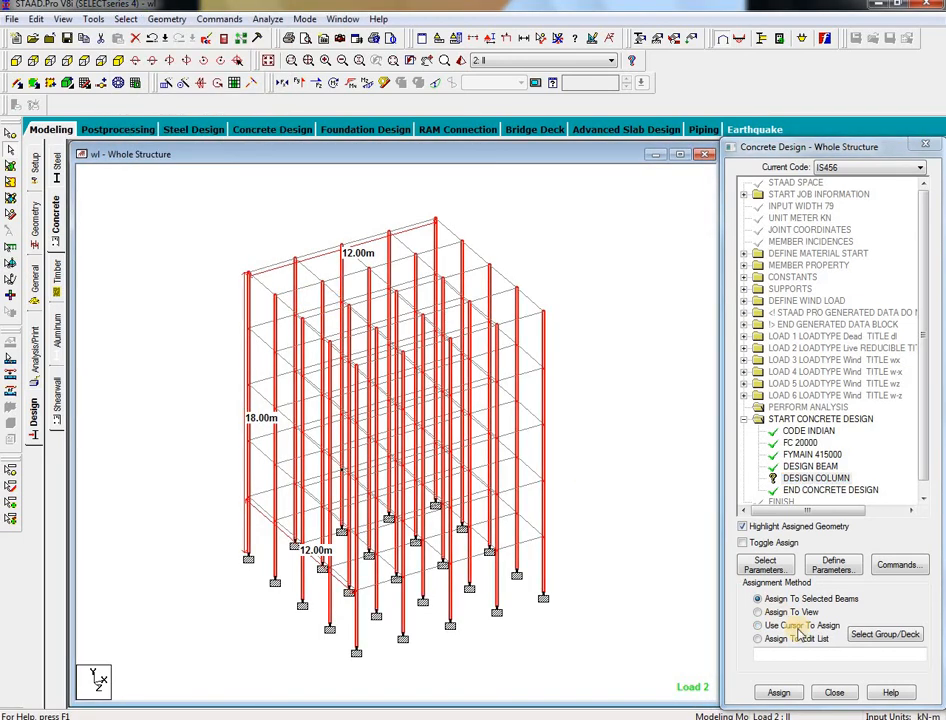
{"action": "left_click", "coordinate": [778, 692]}
{"action": "left_click", "coordinate": [829, 463]}
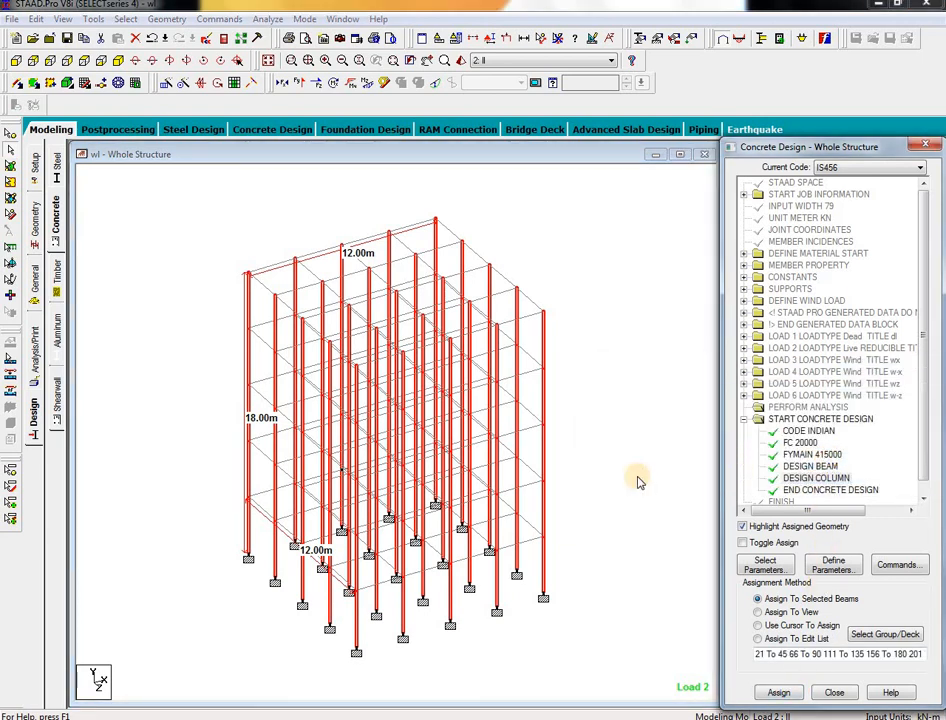
Step: Save the structure, run the analysis with the concrete design, and finish it while staying in modeling mode
{"action": "left_click", "coordinate": [267, 19]}
{"action": "left_click", "coordinate": [280, 30]}
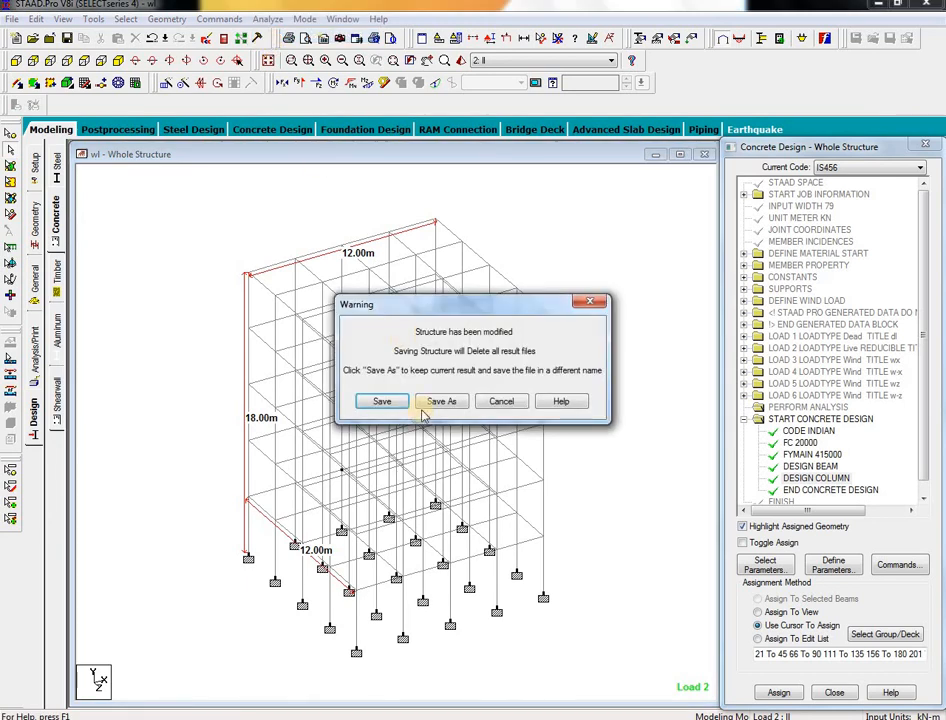
{"action": "left_click", "coordinate": [396, 405]}
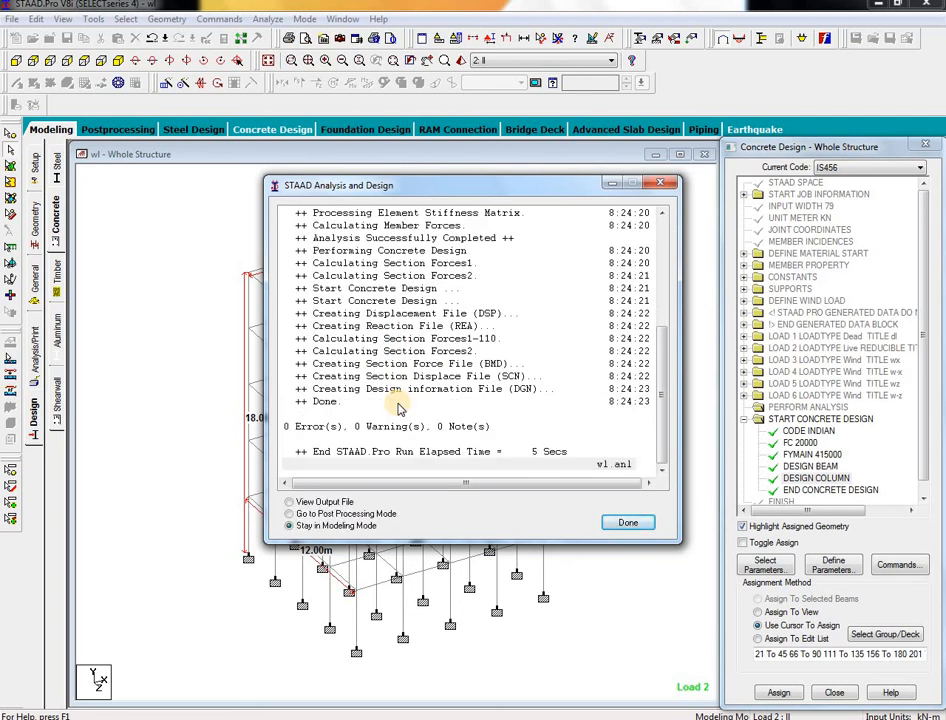
{"action": "left_click", "coordinate": [626, 522]}
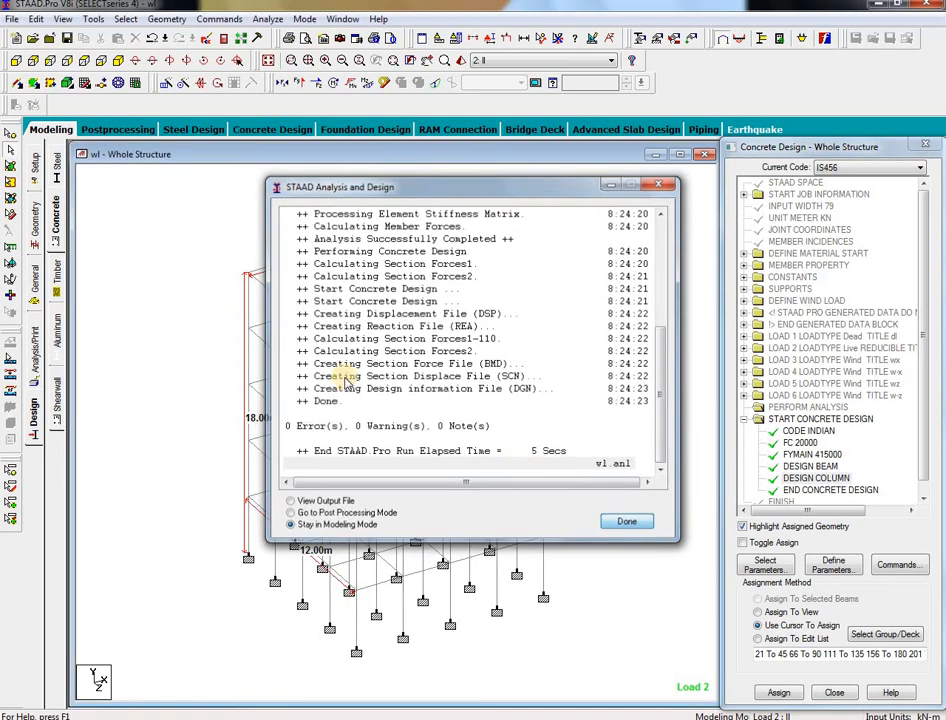
Step: Open the postprocessing results with load cases 1 to 6 included in the results setup
{"action": "left_click", "coordinate": [103, 131]}
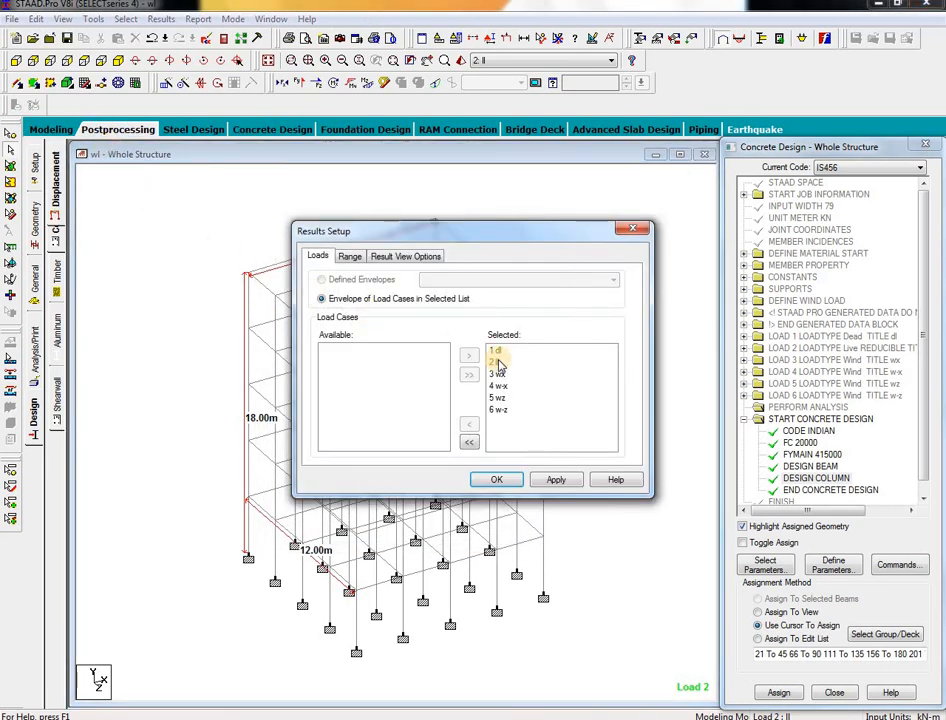
{"action": "left_click_drag", "start_coordinate": [494, 351], "coordinate": [511, 425]}
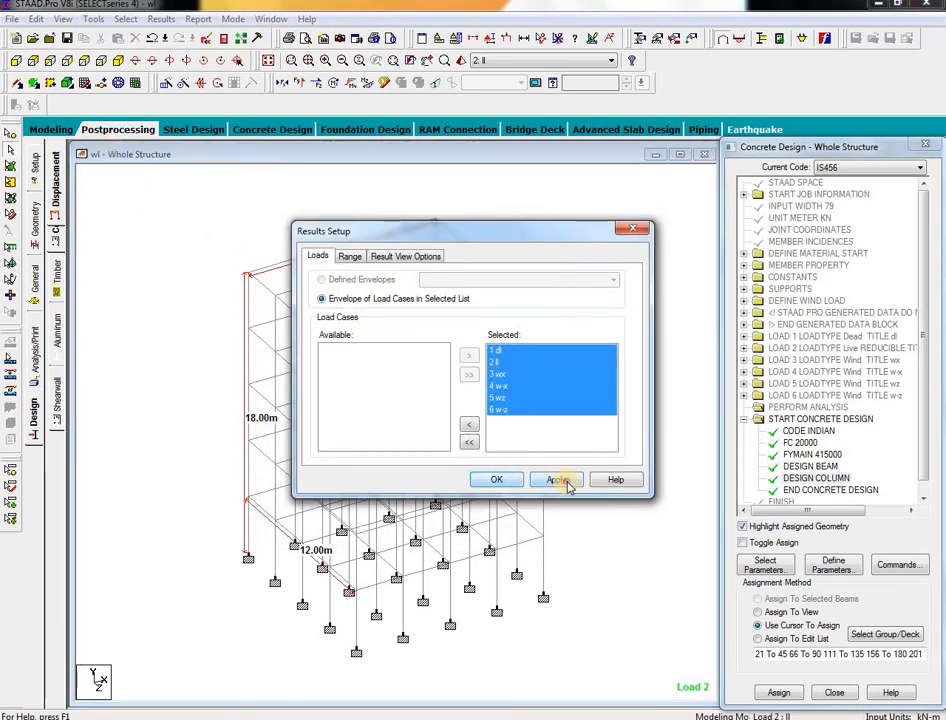
{"action": "left_click", "coordinate": [496, 481]}
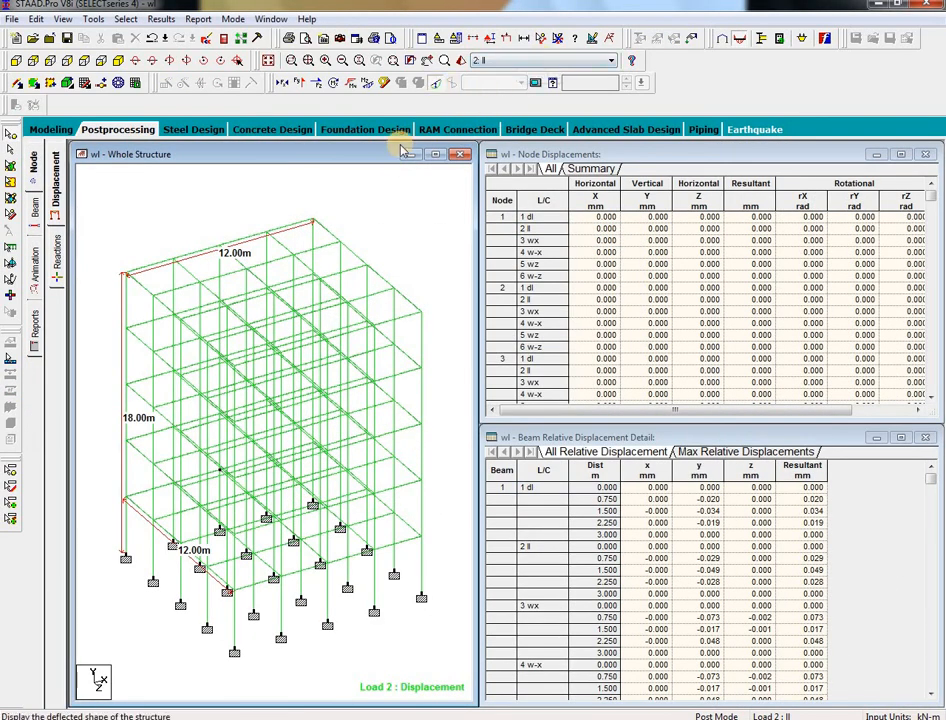
Step: View the structure's displacement under load case 3 wx in a maximized structure window
{"action": "key", "text": "Down"}
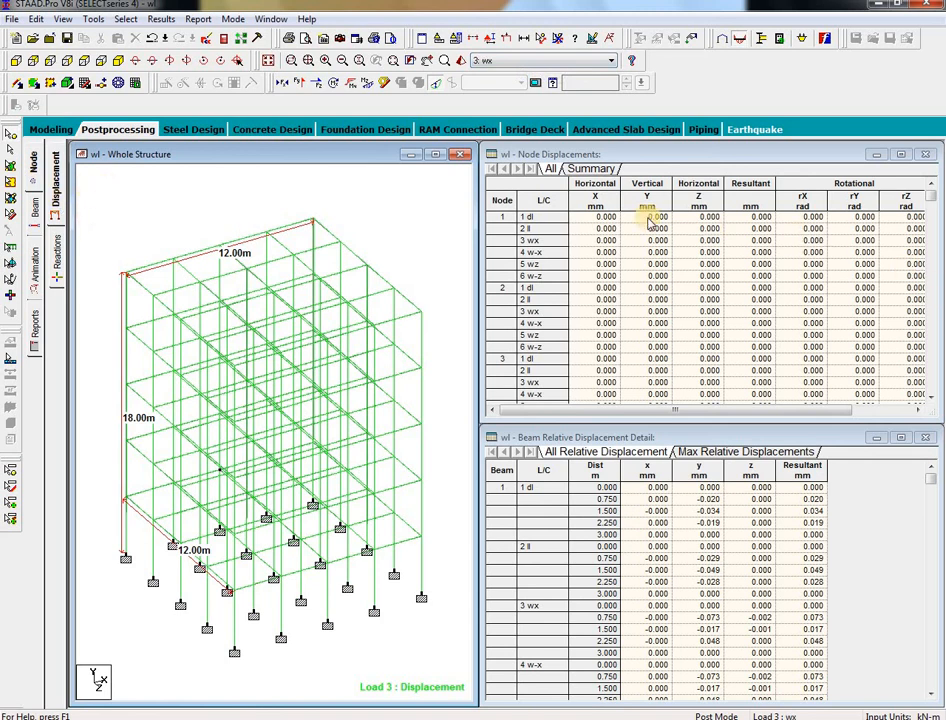
{"action": "left_click", "coordinate": [438, 156]}
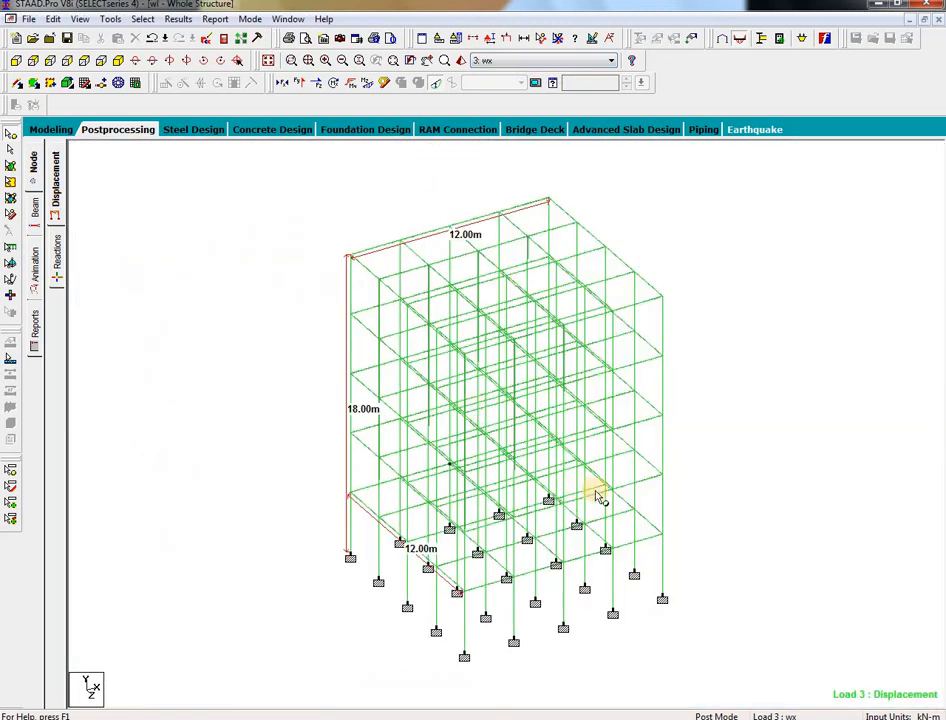
{"action": "left_click", "coordinate": [737, 343]}
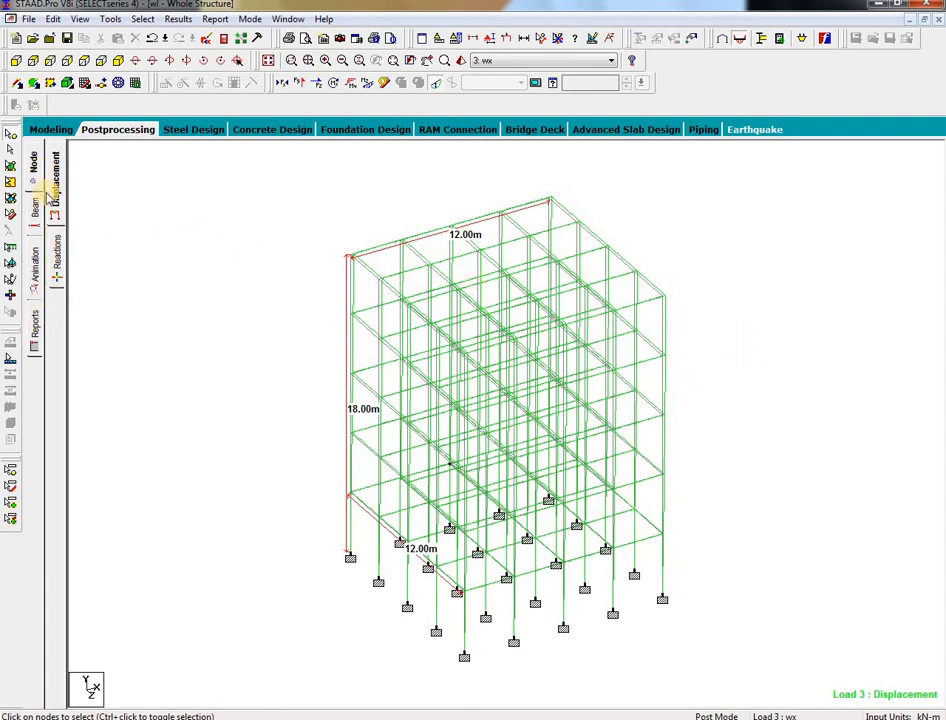
Step: Animate the whole structure's deflection for load case 3 wx, keeping 1 extra frame and a target of 10 FPS
{"action": "left_click", "coordinate": [536, 84]}
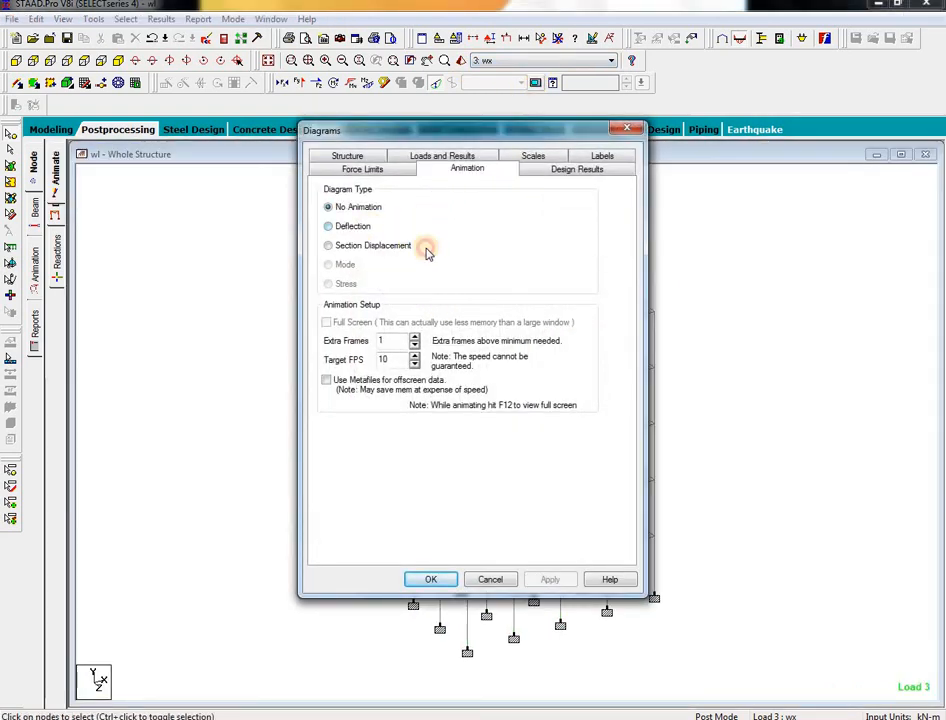
{"action": "left_click", "coordinate": [387, 228]}
{"action": "left_click", "coordinate": [551, 580]}
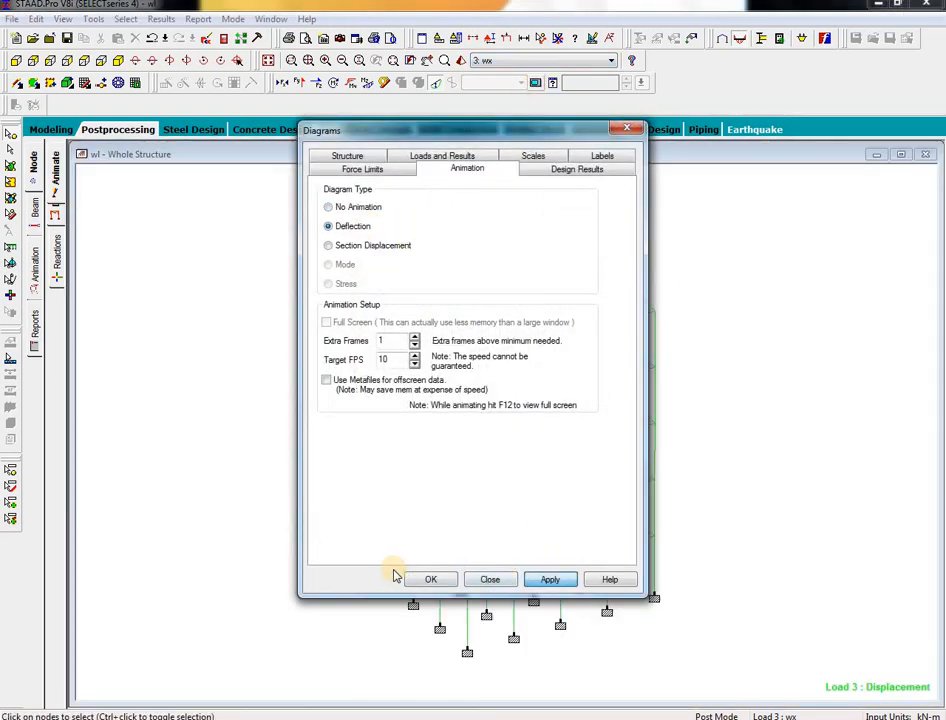
{"action": "left_click", "coordinate": [430, 579]}
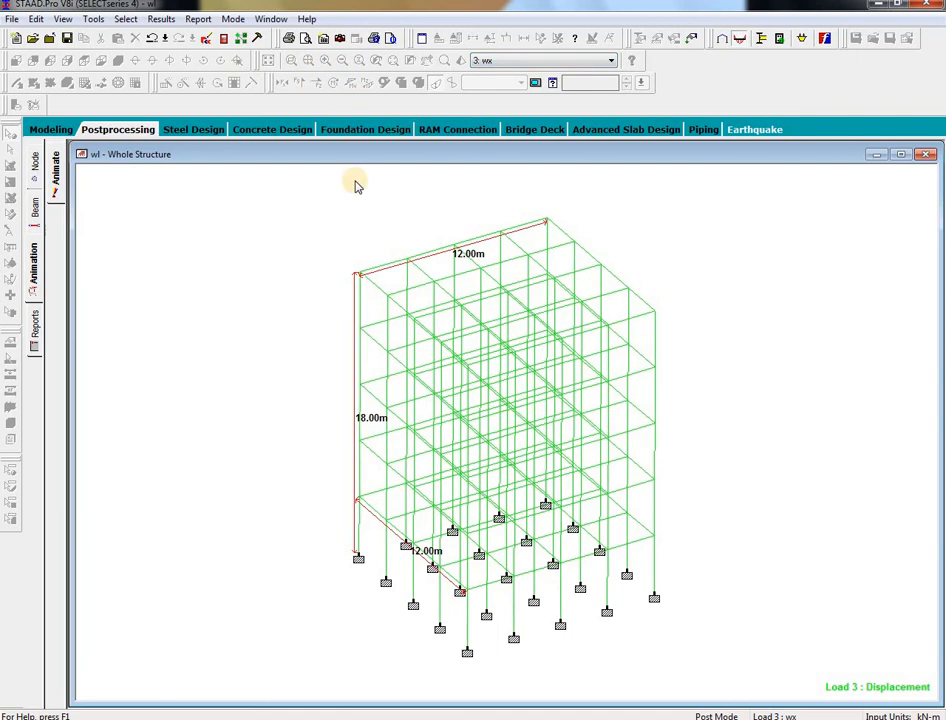
Step: Open the available result display commands for the animated structure
{"action": "left_click", "coordinate": [166, 19]}
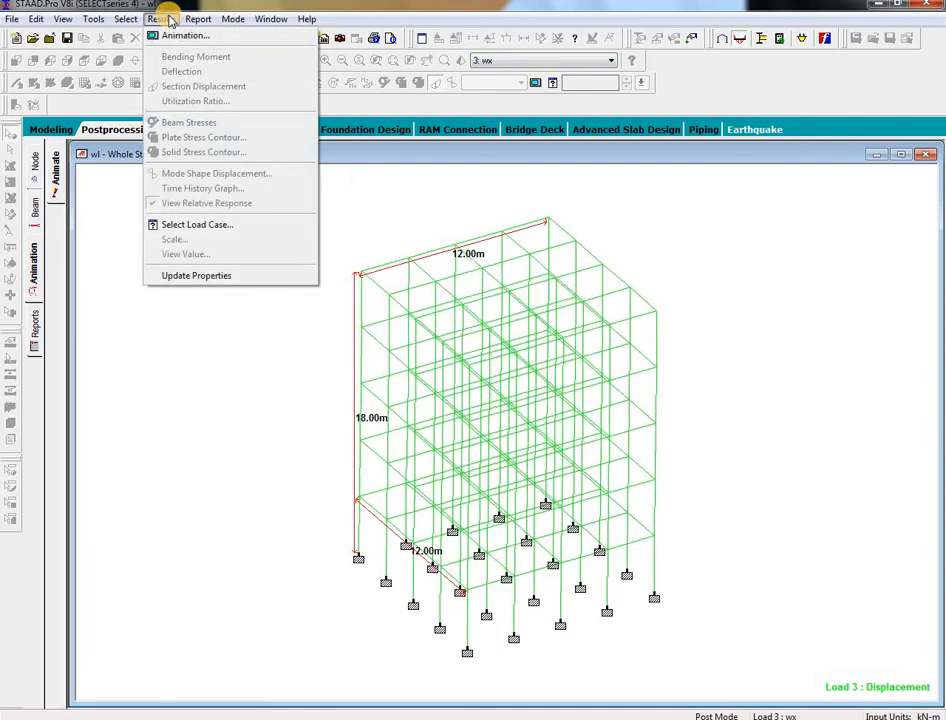